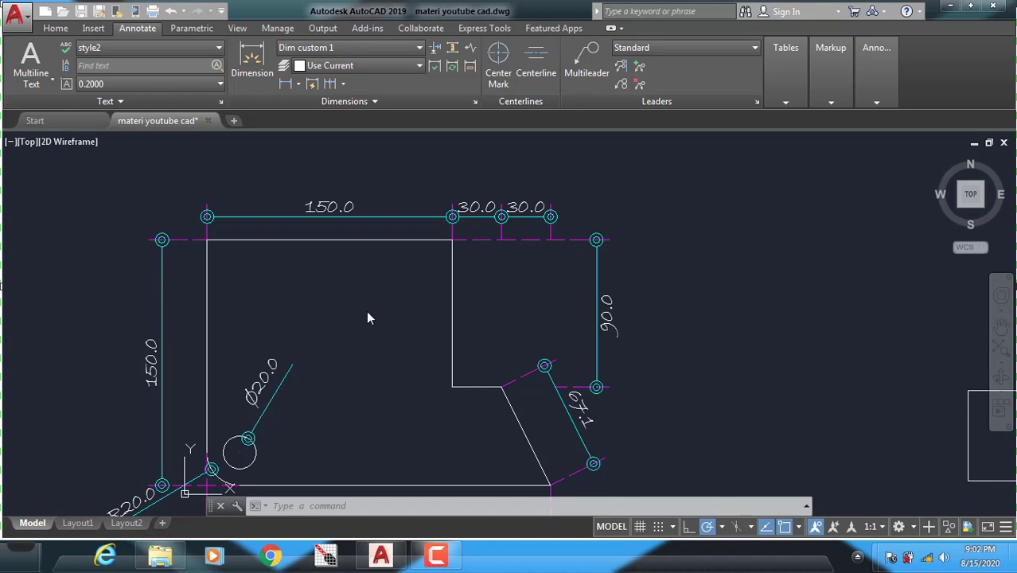
- Pan around the drawing to inspect the 210.0, bottom and top dimensions of the plate
{"action": "middle_click_drag", "start_coordinate": [367, 309], "coordinate": [375, 266]}
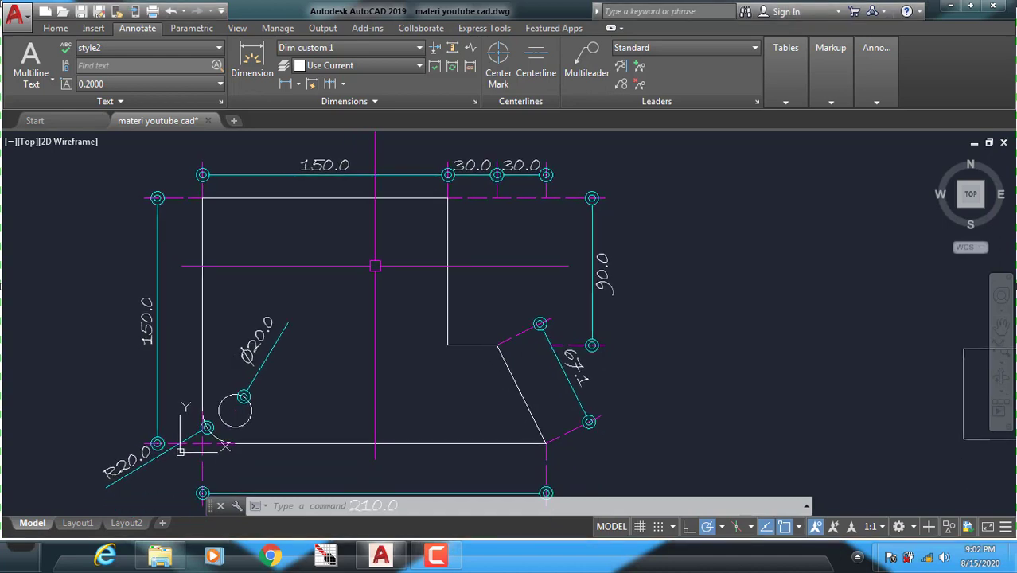
{"action": "scroll", "coordinate": [375, 265], "scroll_direction": "down", "scroll_amount": 2}
{"action": "scroll", "coordinate": [306, 239], "scroll_direction": "up", "scroll_amount": 2}
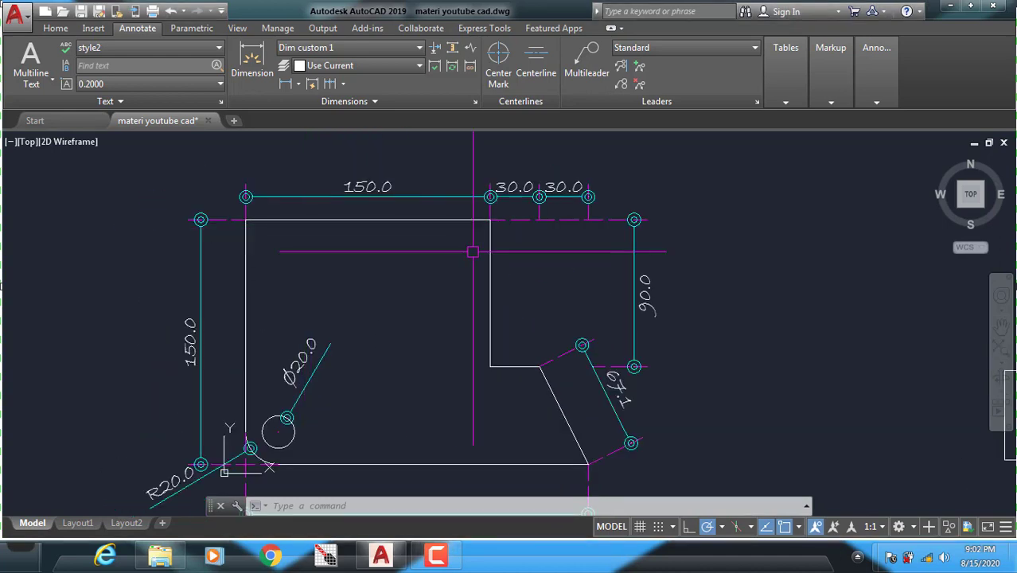
{"action": "middle_click_drag", "start_coordinate": [397, 270], "coordinate": [338, 268]}
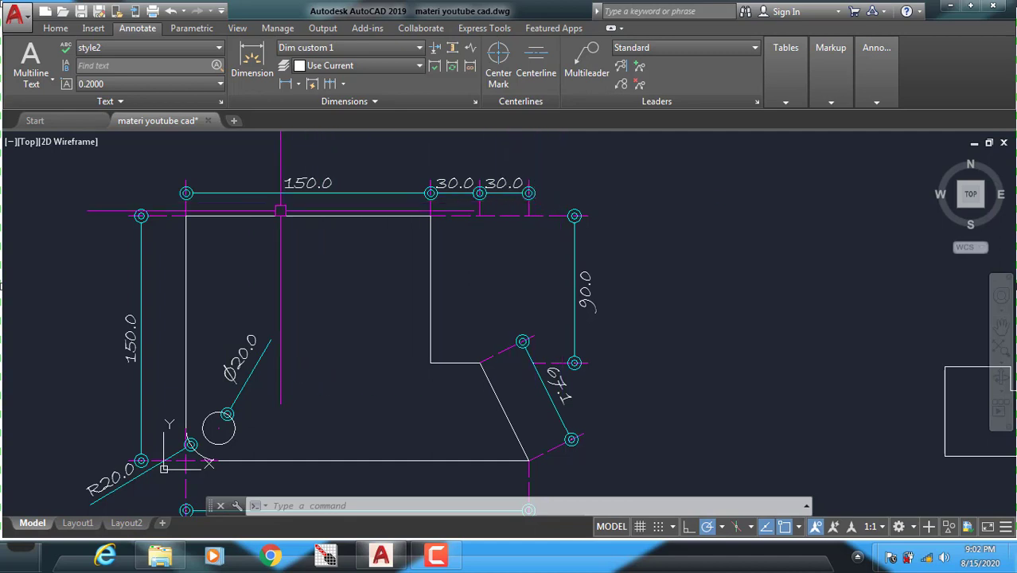
{"action": "middle_click_drag", "start_coordinate": [295, 334], "coordinate": [366, 302]}
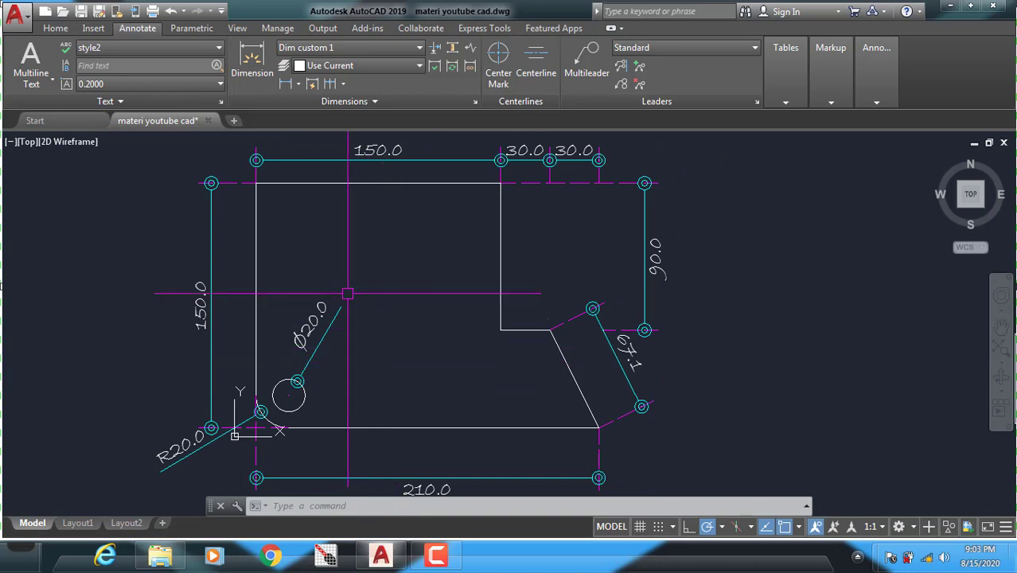
{"action": "middle_click_drag", "start_coordinate": [352, 291], "coordinate": [307, 323]}
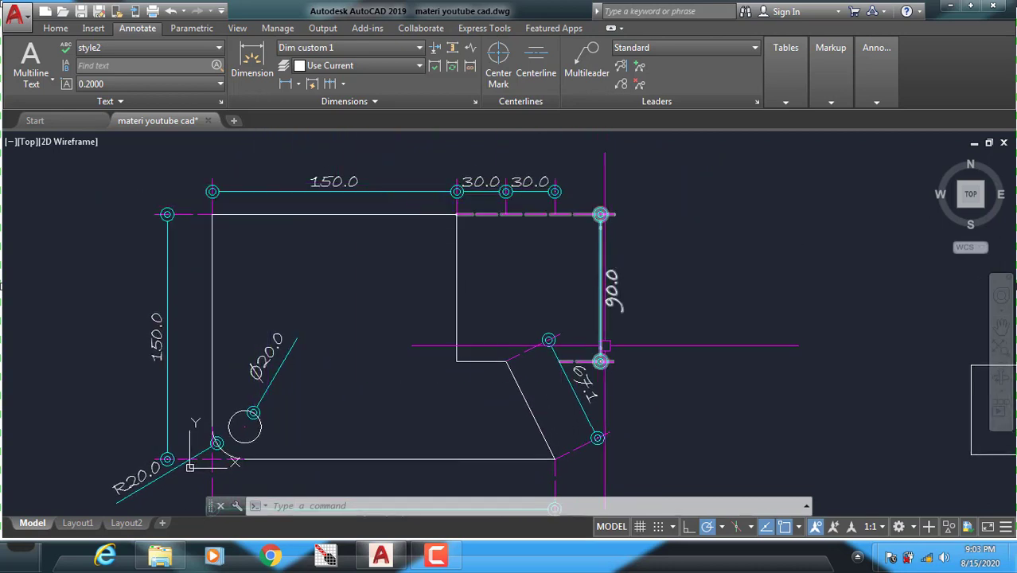
{"action": "middle_click_drag", "start_coordinate": [577, 374], "coordinate": [561, 338]}
{"action": "middle_click_drag", "start_coordinate": [334, 393], "coordinate": [350, 342]}
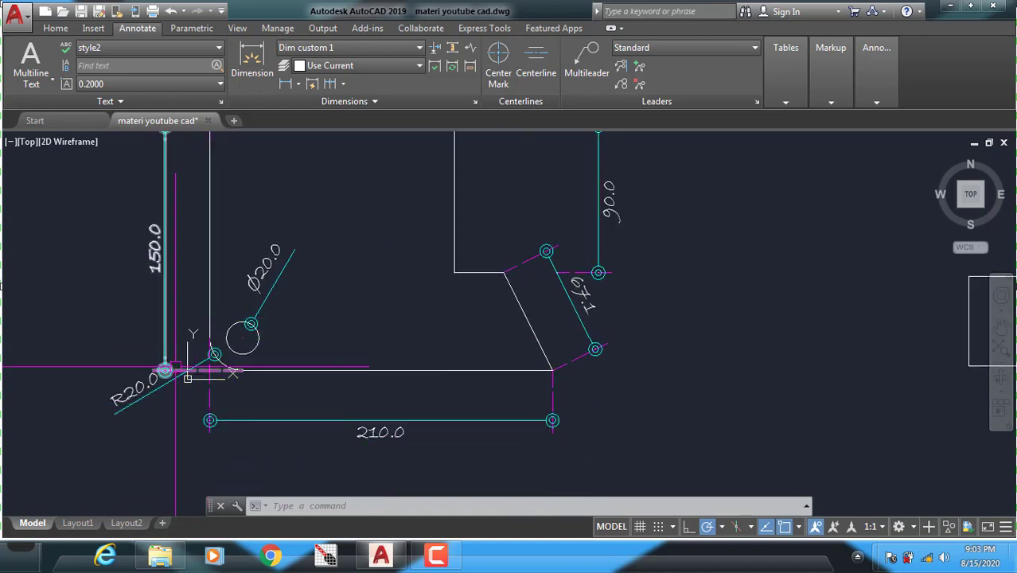
{"action": "middle_click_drag", "start_coordinate": [196, 203], "coordinate": [151, 288]}
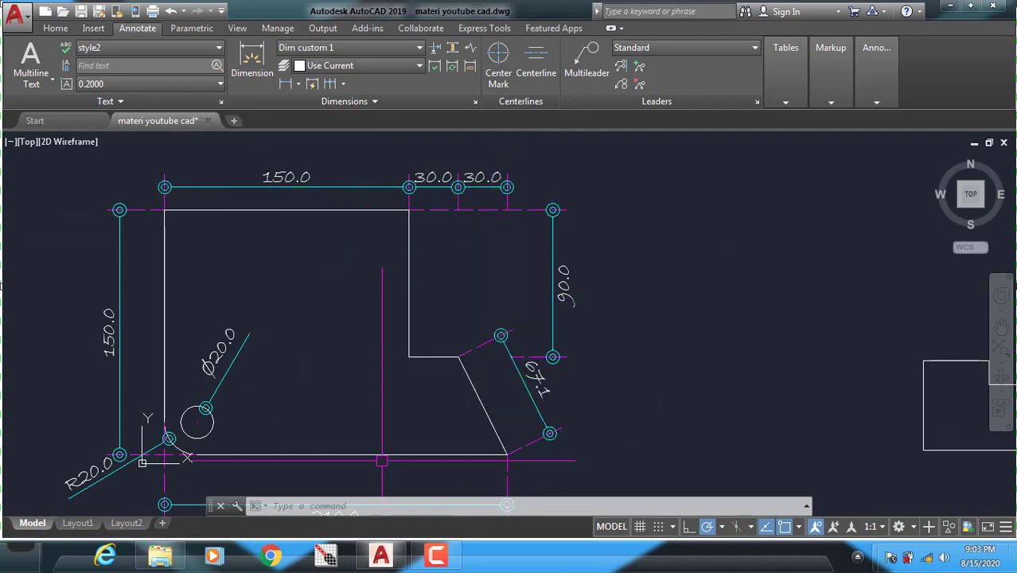
{"action": "middle_click_drag", "start_coordinate": [245, 501], "coordinate": [259, 442]}
{"action": "mouse_move", "coordinate": [225, 275]}
{"action": "middle_mouse_down"}
{"action": "mouse_move", "coordinate": [176, 300]}
{"action": "mouse_move", "coordinate": [188, 302]}
{"action": "middle_mouse_up"}
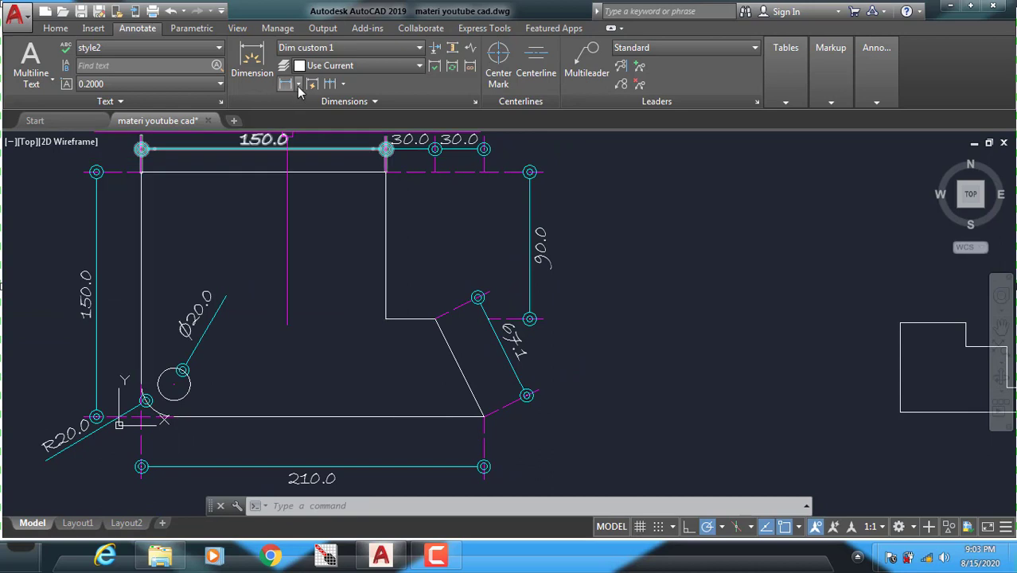
{"action": "left_click", "coordinate": [299, 85]}
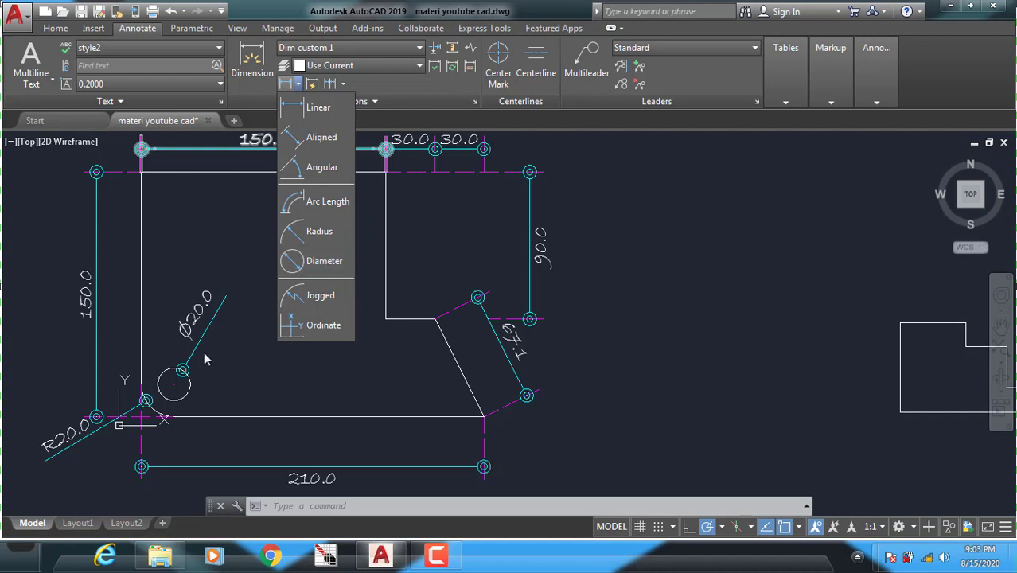
{"action": "left_click", "coordinate": [197, 429]}
- Copy the plate outline, without dimensions, to the left of the original plate
{"action": "left_click", "coordinate": [239, 416]}
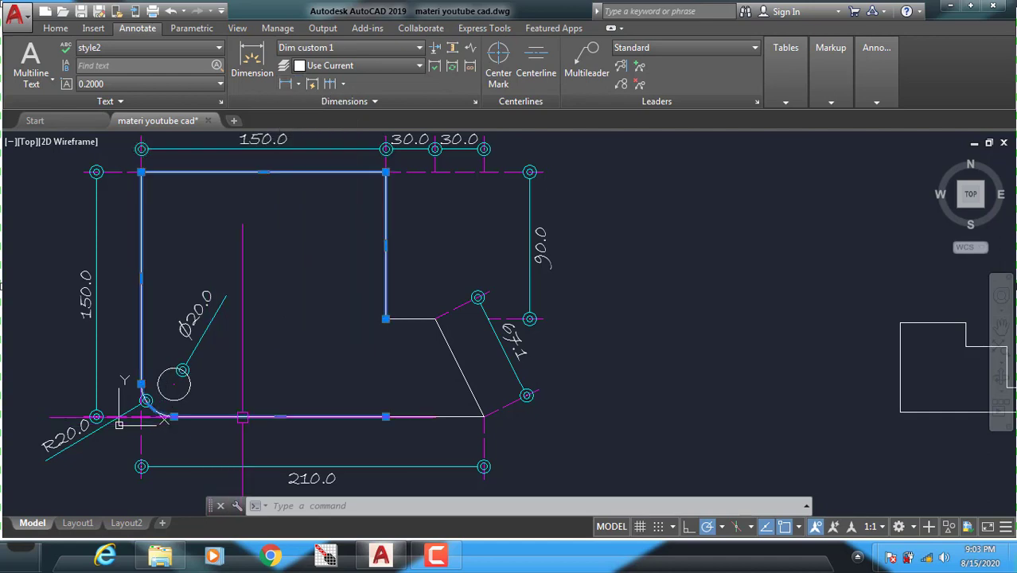
{"action": "left_click", "coordinate": [450, 346]}
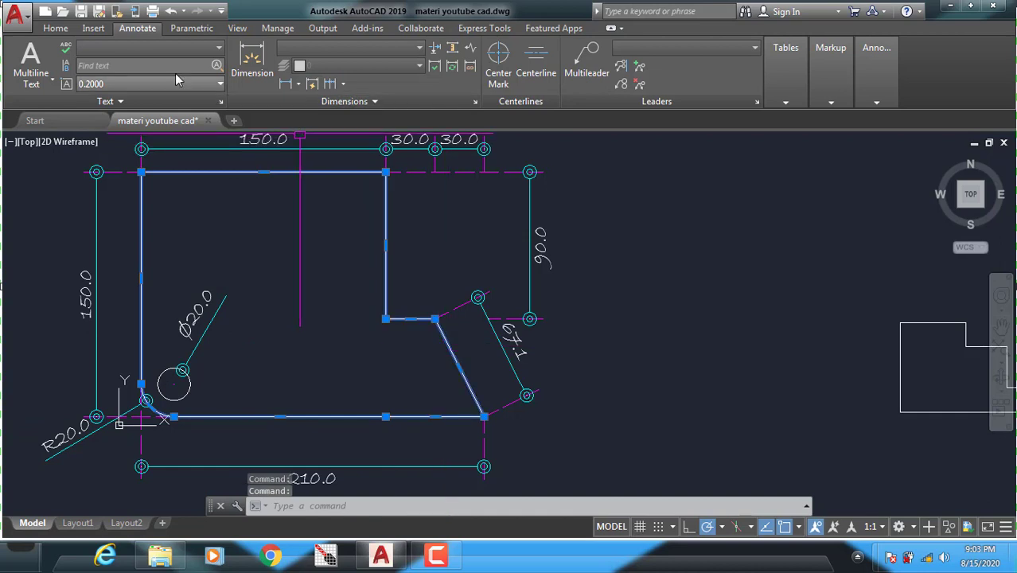
{"action": "left_click", "coordinate": [57, 29]}
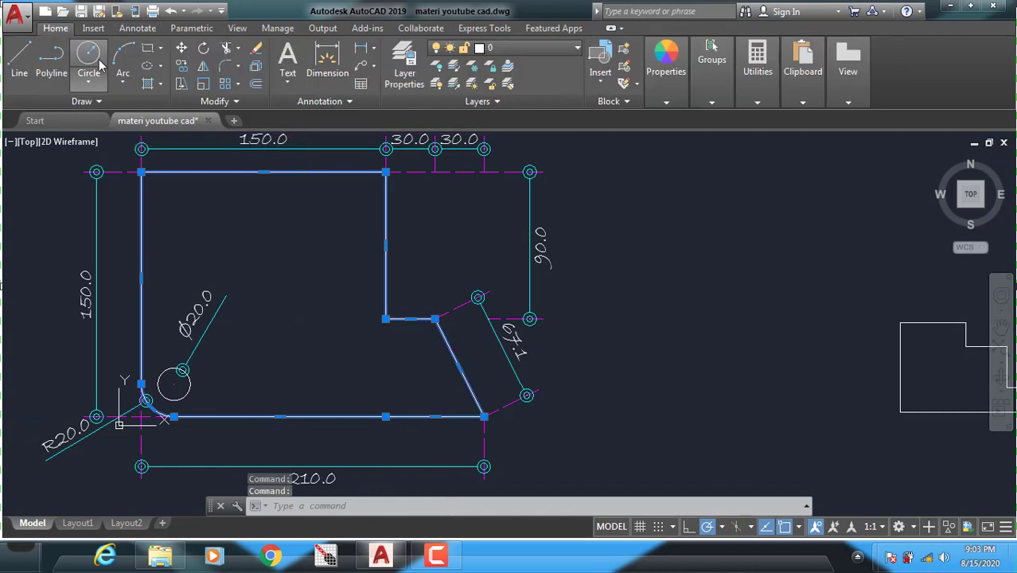
{"action": "left_click", "coordinate": [181, 66]}
{"action": "scroll", "coordinate": [324, 308], "scroll_direction": "down", "scroll_amount": 2}
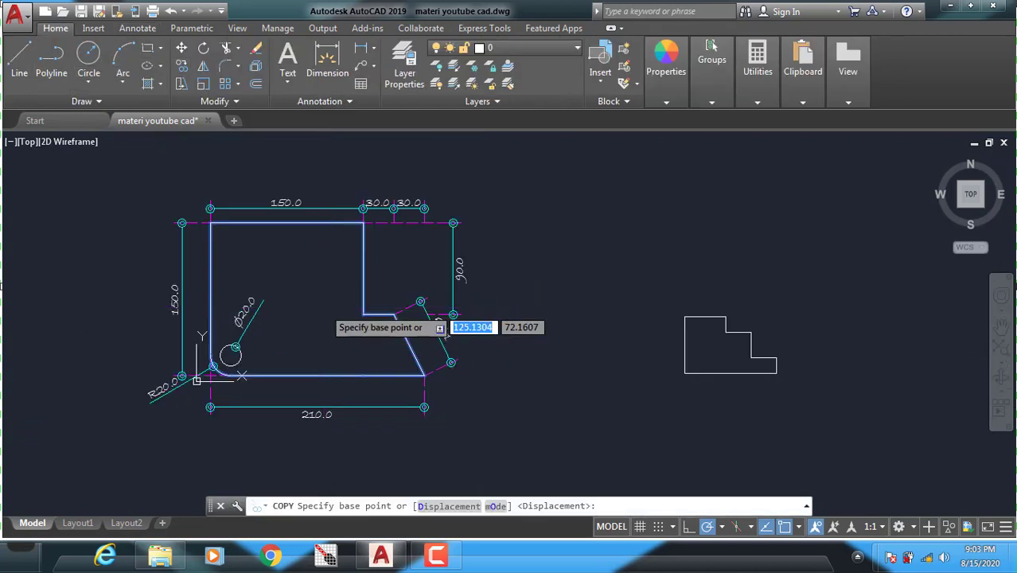
{"action": "left_click", "coordinate": [255, 308]}
{"action": "middle_click_drag", "start_coordinate": [254, 309], "coordinate": [604, 295]}
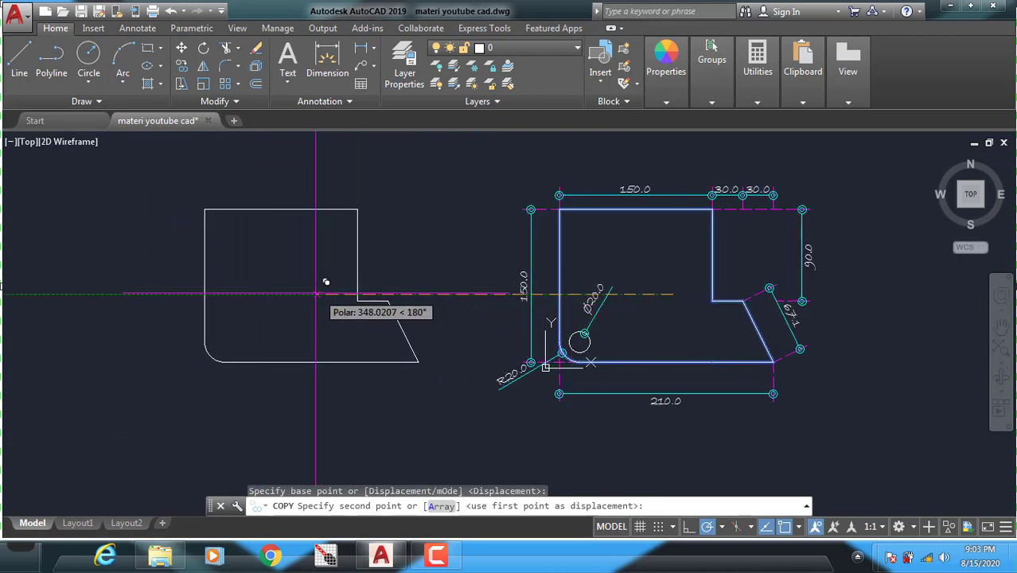
{"action": "left_click", "coordinate": [379, 239]}
{"action": "right_click", "coordinate": [413, 245]}
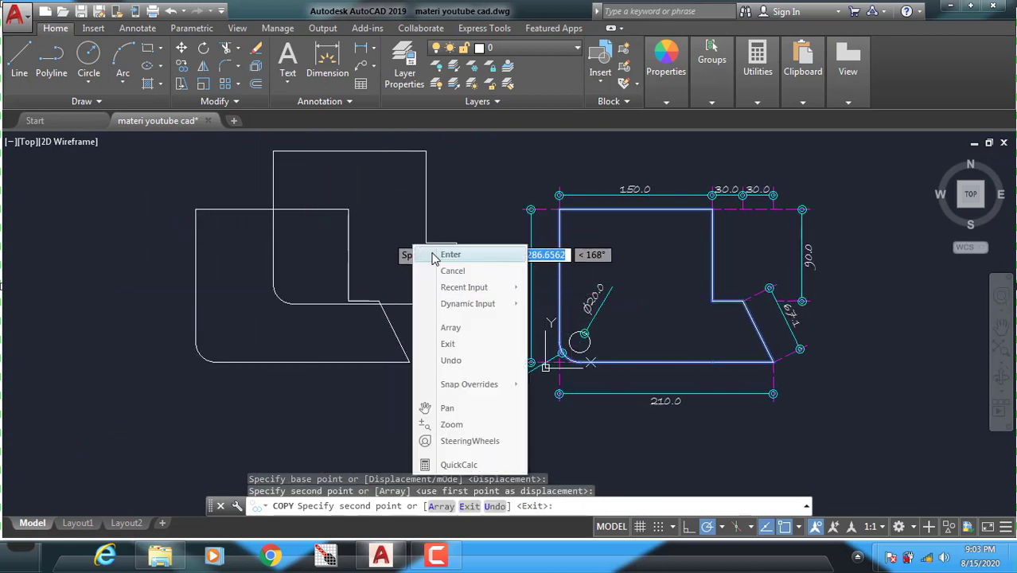
{"action": "left_click", "coordinate": [434, 255]}
{"action": "scroll", "coordinate": [205, 345], "scroll_direction": "up", "scroll_amount": 3}
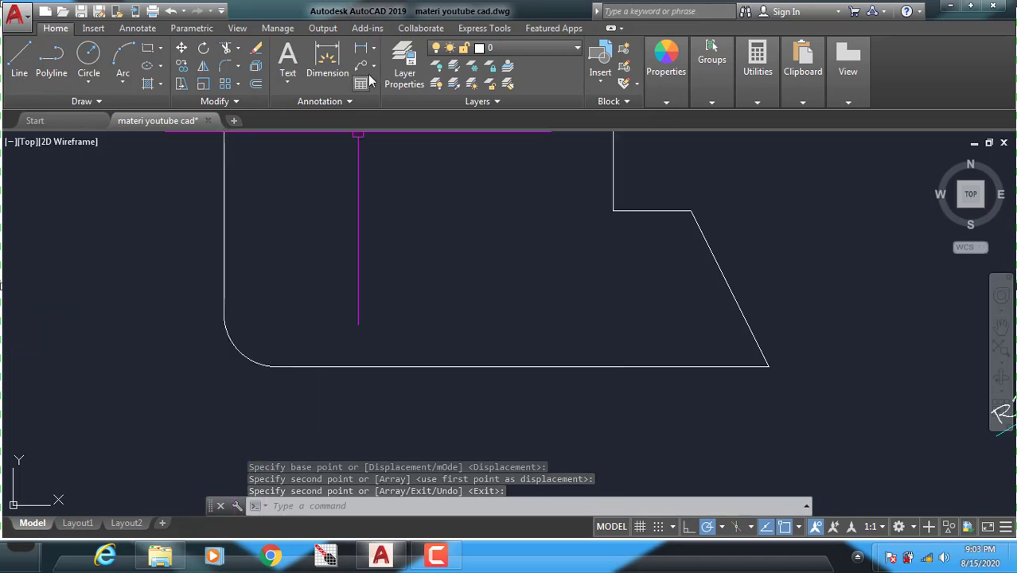
- Add a 31.4 arc length dimension to the copied plate's rounded corner
{"action": "left_click", "coordinate": [147, 28]}
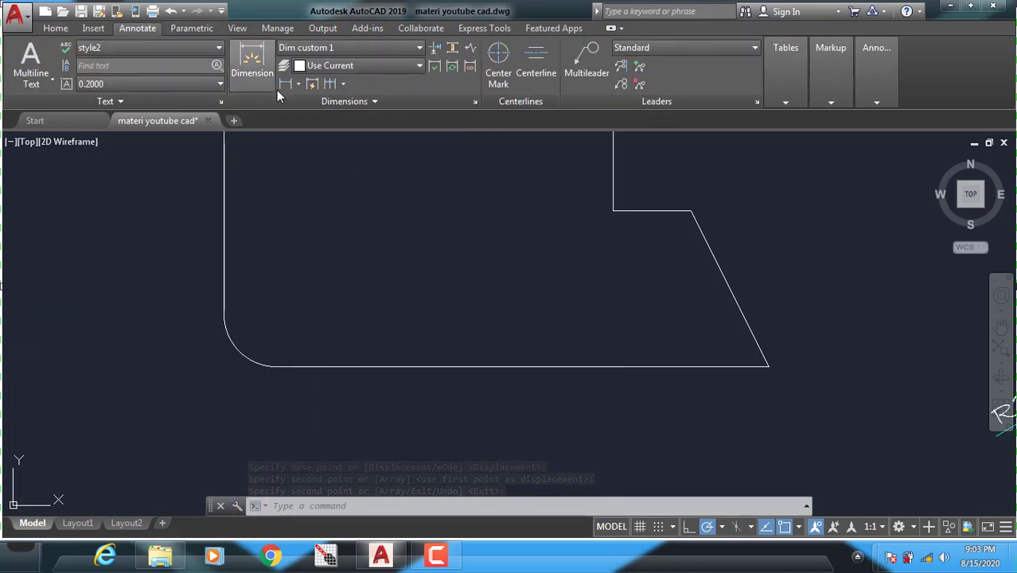
{"action": "left_click", "coordinate": [298, 84]}
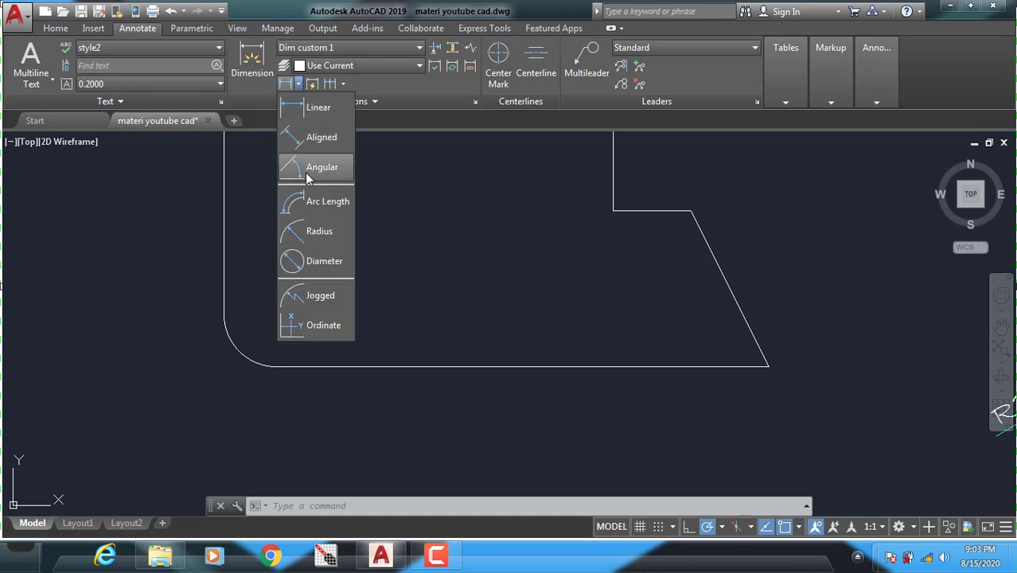
{"action": "left_click", "coordinate": [295, 204]}
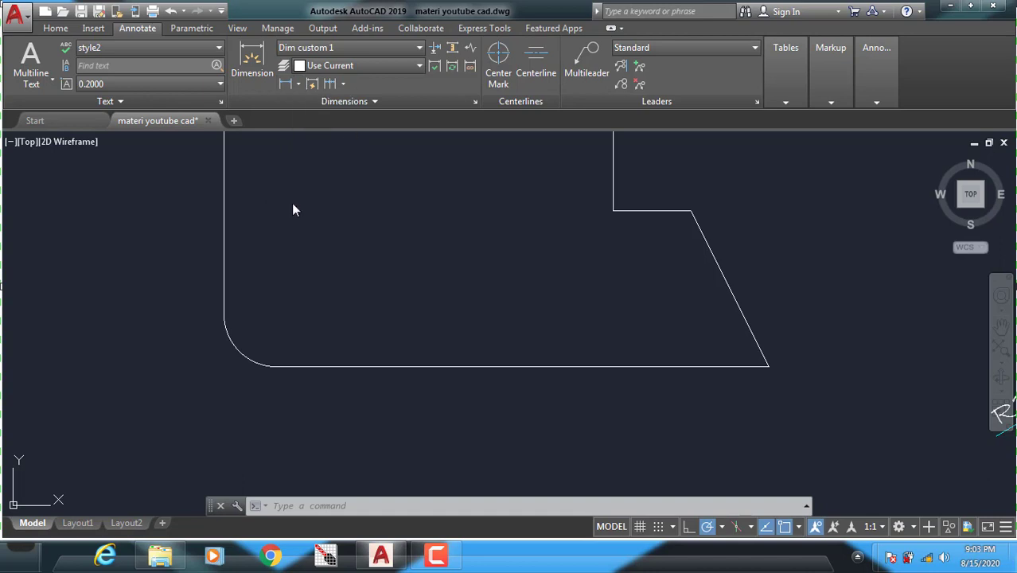
{"action": "left_click", "coordinate": [229, 349]}
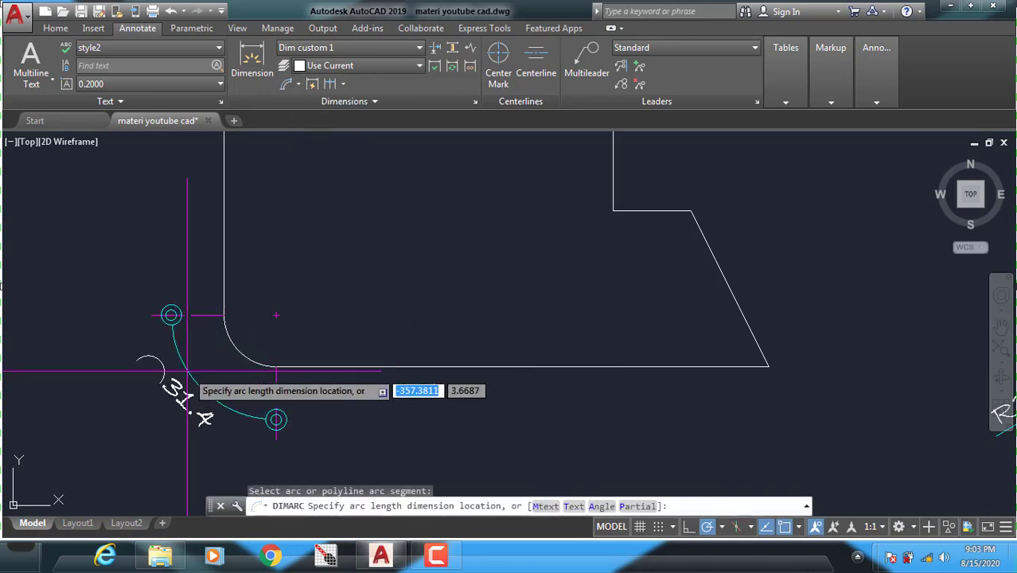
{"action": "left_click", "coordinate": [199, 389]}
{"action": "scroll", "coordinate": [334, 336], "scroll_direction": "down", "scroll_amount": 2}
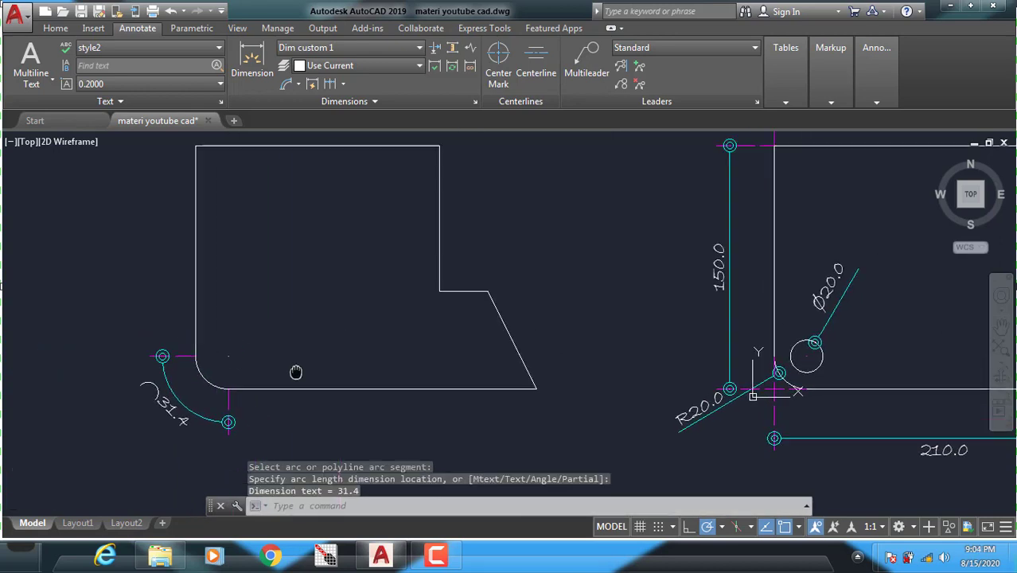
{"action": "middle_click_drag", "start_coordinate": [333, 336], "coordinate": [280, 392]}
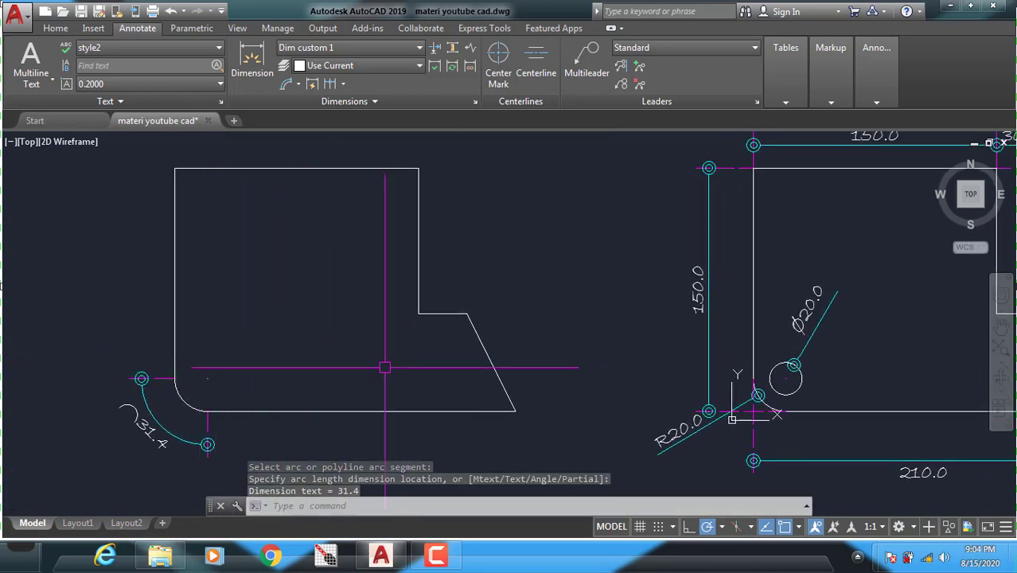
{"action": "scroll", "coordinate": [161, 443], "scroll_direction": "up", "scroll_amount": 4}
{"action": "scroll", "coordinate": [199, 358], "scroll_direction": "down", "scroll_amount": 2}
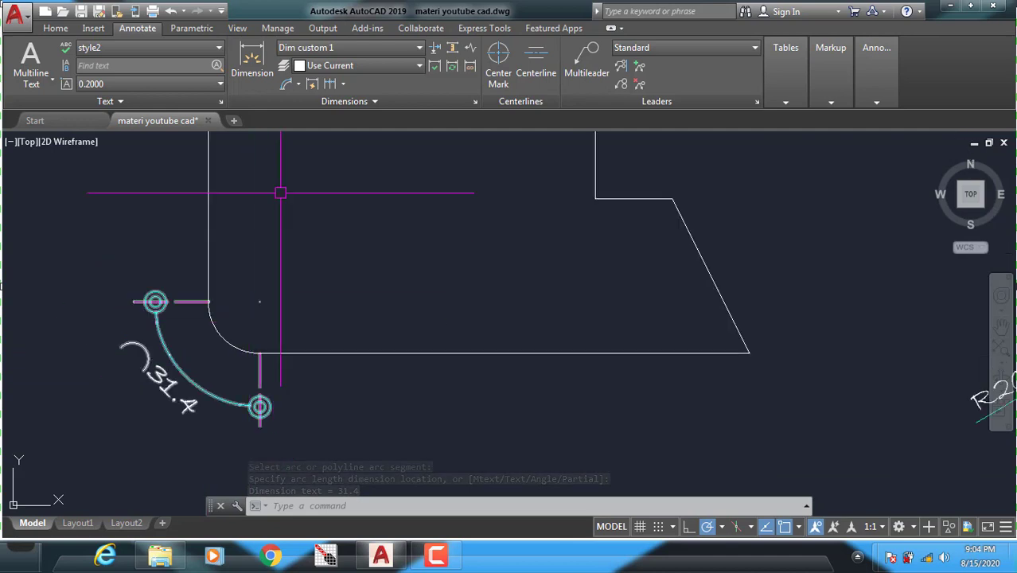
- Dimension the 63° angle between the slanted edge and the bottom edge
{"action": "left_click", "coordinate": [300, 84]}
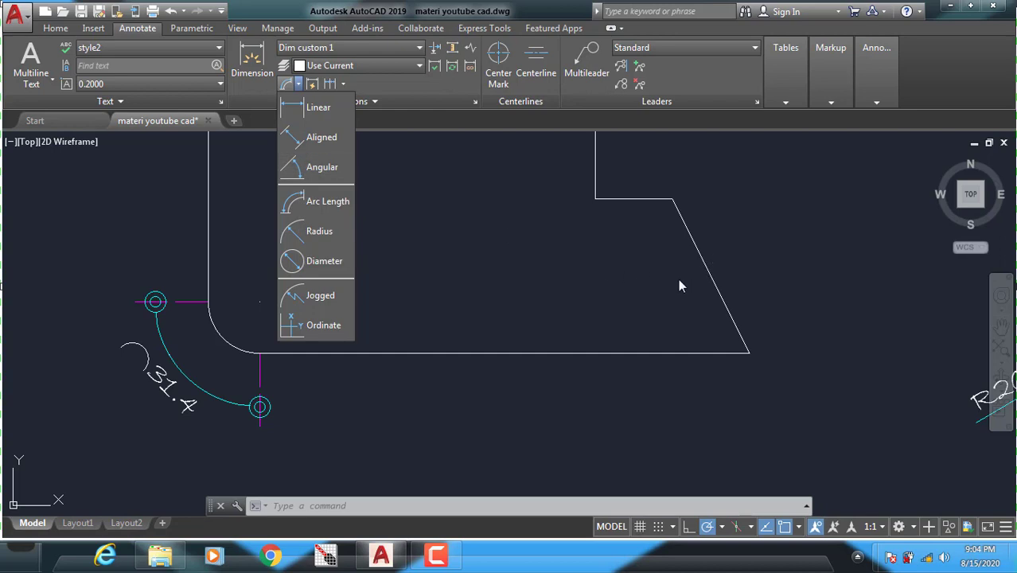
{"action": "left_click", "coordinate": [303, 170]}
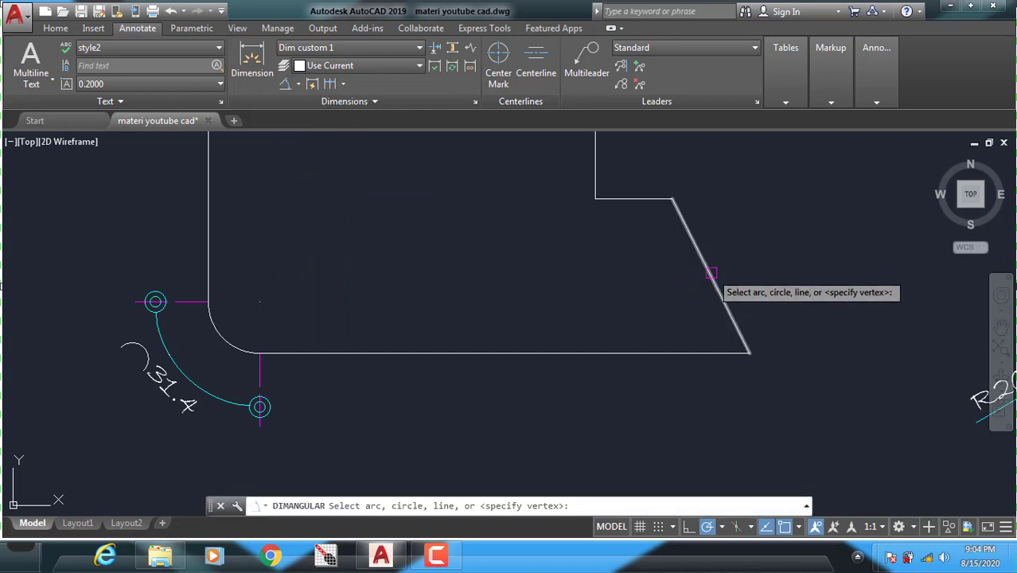
{"action": "left_click", "coordinate": [706, 267]}
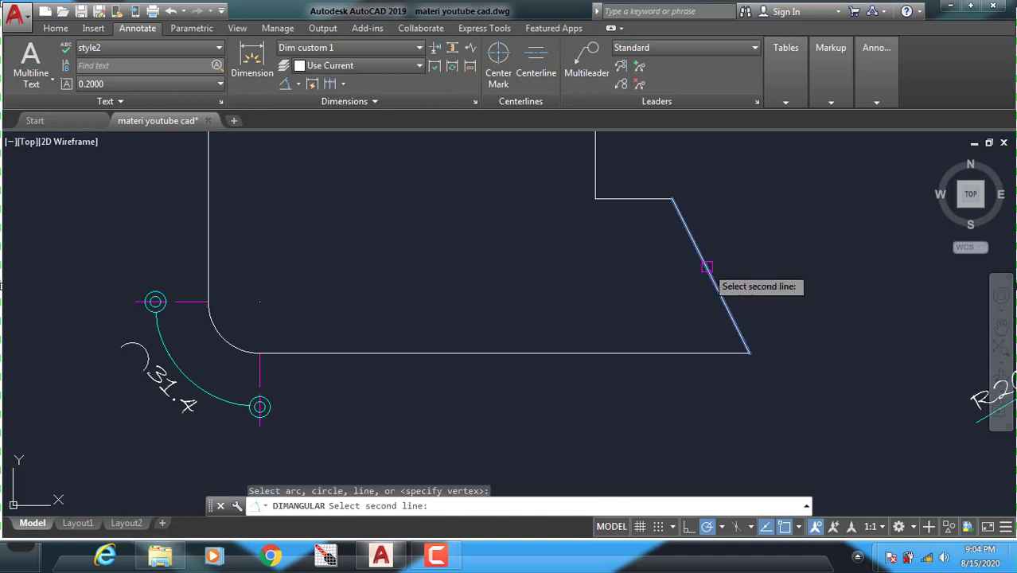
{"action": "left_click", "coordinate": [677, 351]}
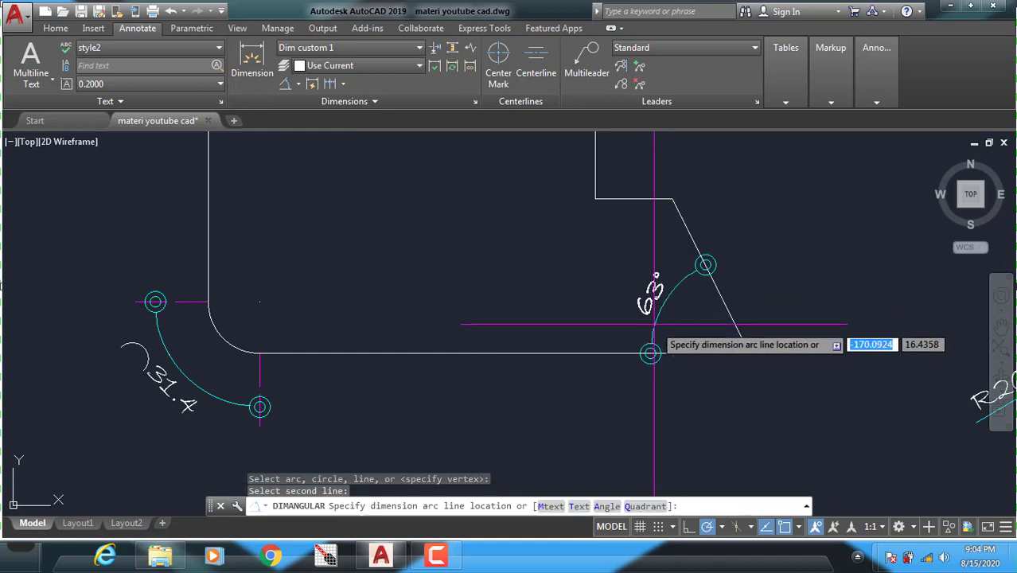
{"action": "left_click", "coordinate": [677, 262]}
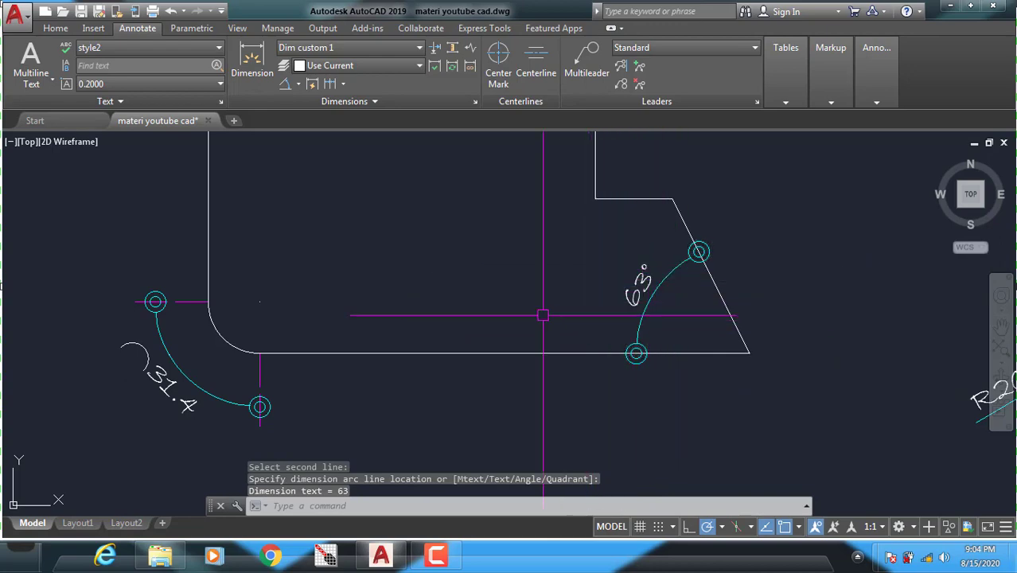
{"action": "scroll", "coordinate": [538, 281], "scroll_direction": "down", "scroll_amount": 2}
{"action": "scroll", "coordinate": [374, 323], "scroll_direction": "down", "scroll_amount": 1}
{"action": "scroll", "coordinate": [325, 317], "scroll_direction": "down", "scroll_amount": 1}
{"action": "scroll", "coordinate": [325, 318], "scroll_direction": "up", "scroll_amount": 2}
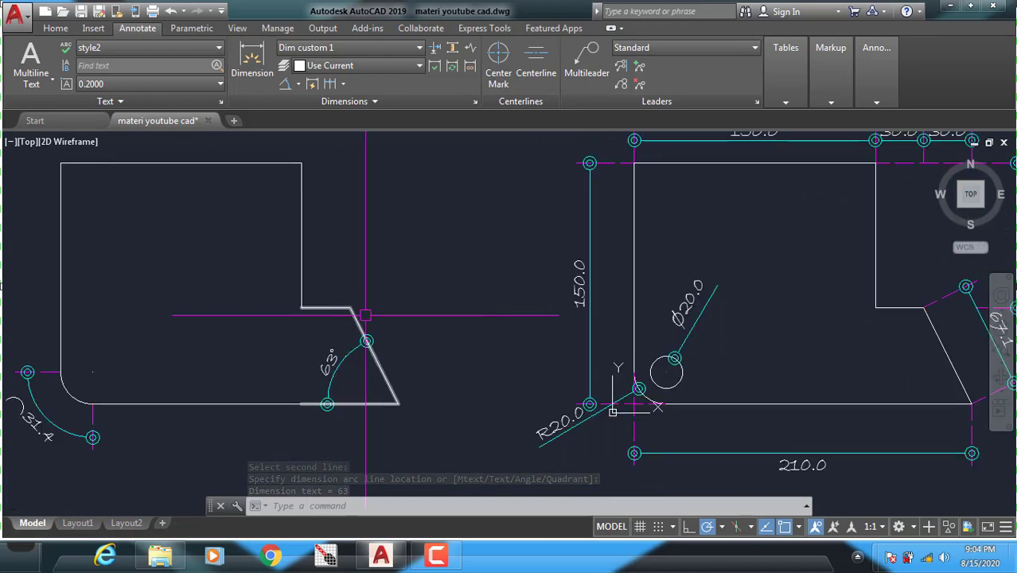
{"action": "scroll", "coordinate": [325, 336], "scroll_direction": "down", "scroll_amount": 1}
{"action": "scroll", "coordinate": [411, 325], "scroll_direction": "down", "scroll_amount": 1}
{"action": "middle_click_drag", "start_coordinate": [411, 325], "coordinate": [391, 317]}
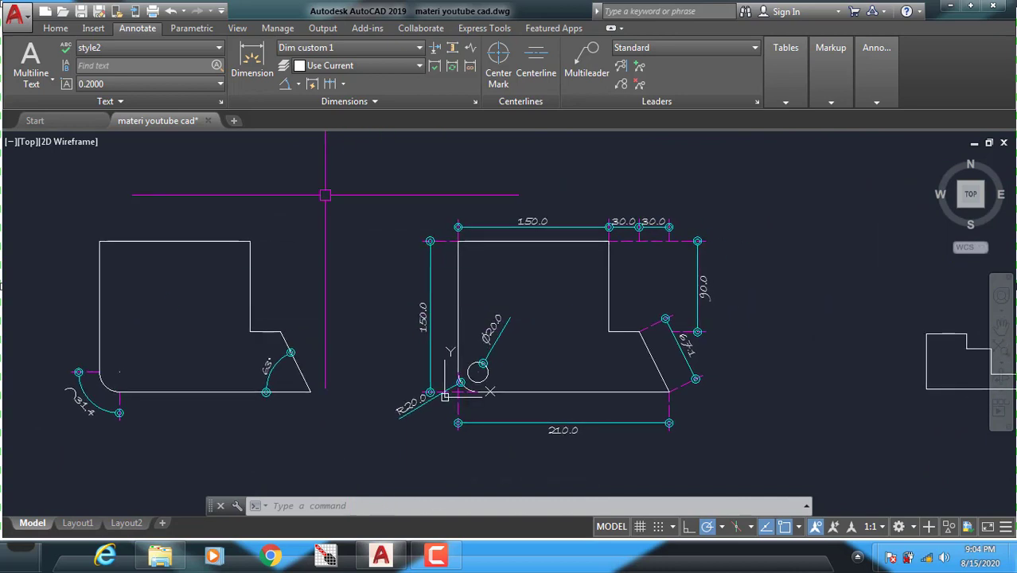
{"action": "left_click", "coordinate": [298, 83]}
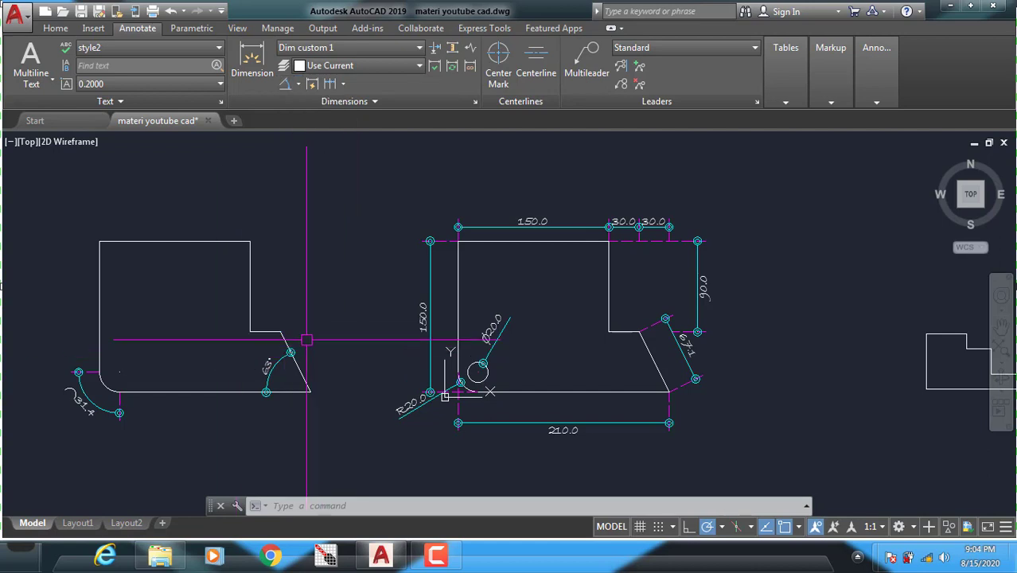
{"action": "mouse_move", "coordinate": [307, 337]}
{"action": "middle_mouse_down"}
{"action": "mouse_move", "coordinate": [353, 300]}
{"action": "mouse_move", "coordinate": [397, 300]}
{"action": "middle_mouse_up"}
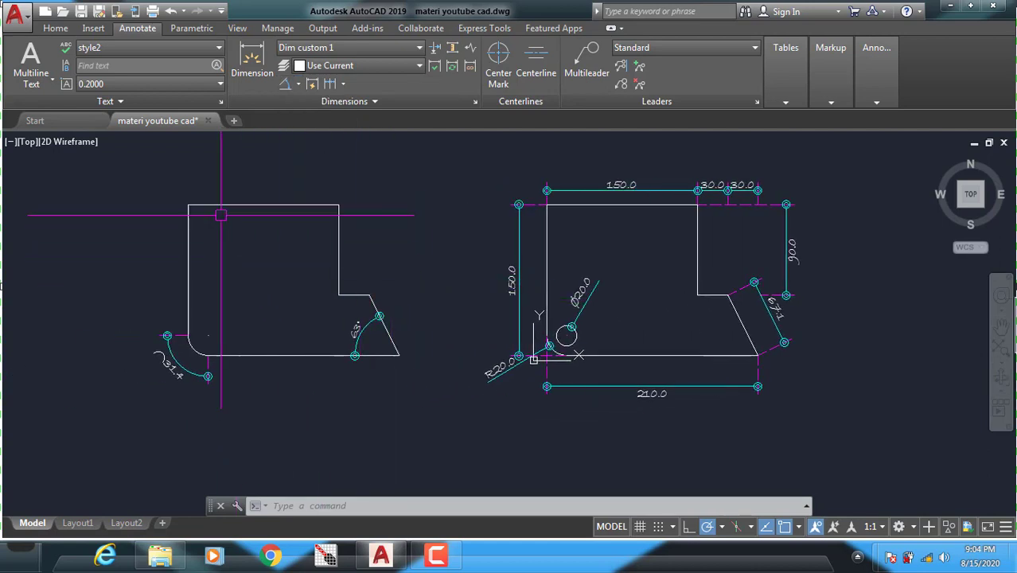
{"action": "mouse_move", "coordinate": [535, 234]}
{"action": "middle_mouse_down"}
{"action": "mouse_move", "coordinate": [248, 233]}
{"action": "mouse_move", "coordinate": [418, 231]}
{"action": "middle_mouse_up"}
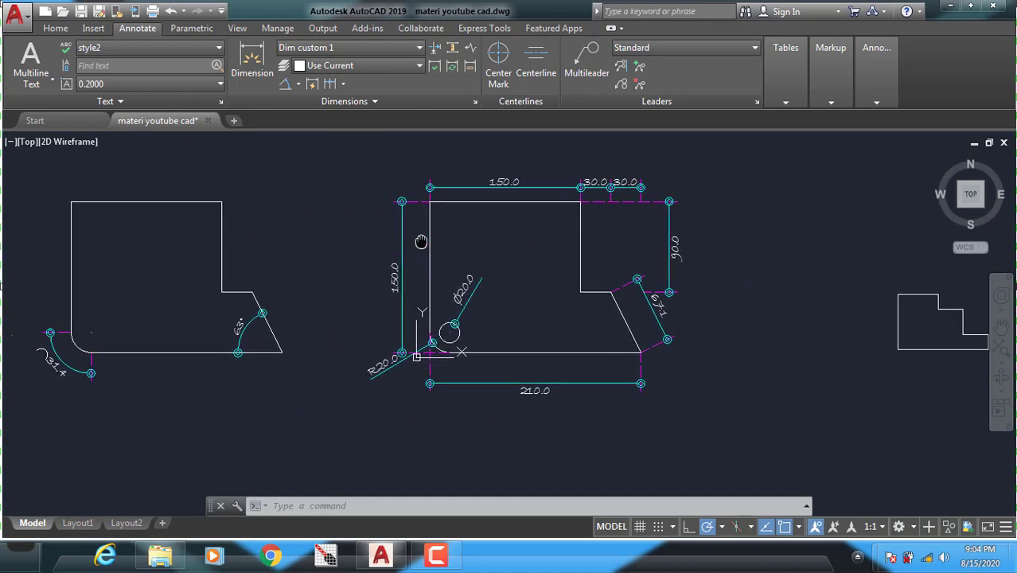
{"action": "scroll", "coordinate": [240, 350], "scroll_direction": "up", "scroll_amount": 2}
{"action": "mouse_move", "coordinate": [536, 361]}
{"action": "middle_mouse_down"}
{"action": "mouse_move", "coordinate": [781, 364]}
{"action": "mouse_move", "coordinate": [577, 336]}
{"action": "middle_mouse_up"}
{"action": "middle_click_drag", "start_coordinate": [529, 245], "coordinate": [528, 312]}
{"action": "middle_click_drag", "start_coordinate": [446, 170], "coordinate": [329, 226]}
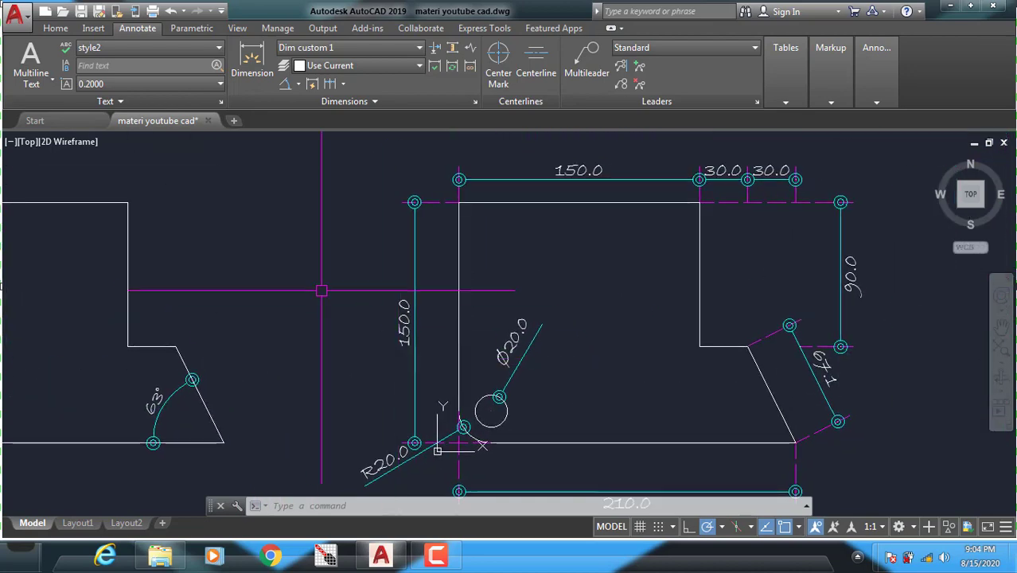
{"action": "middle_click_drag", "start_coordinate": [322, 308], "coordinate": [500, 310]}
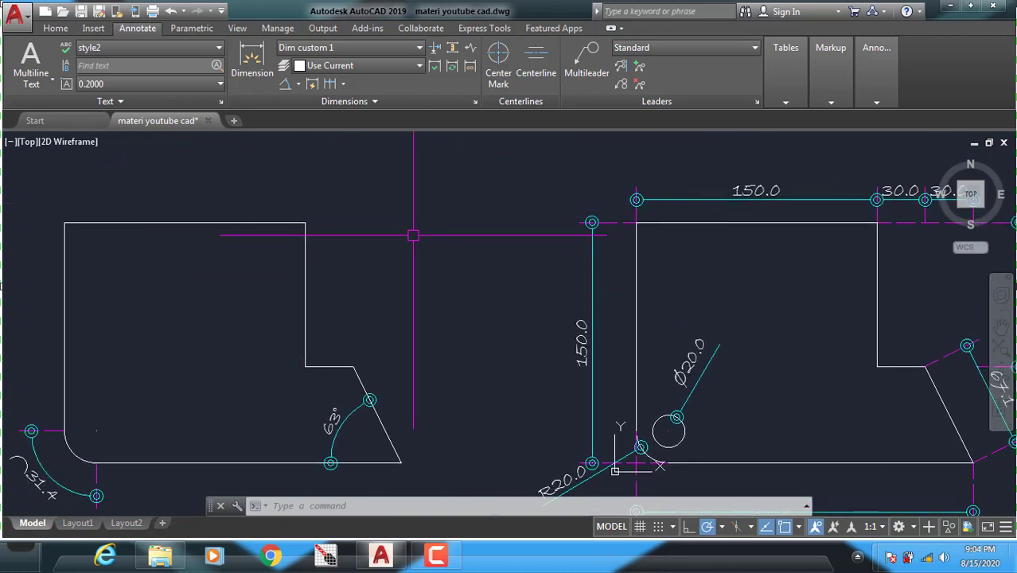
{"action": "scroll", "coordinate": [413, 232], "scroll_direction": "down", "scroll_amount": 2}
{"action": "scroll", "coordinate": [431, 227], "scroll_direction": "up", "scroll_amount": 2}
{"action": "middle_click_drag", "start_coordinate": [431, 227], "coordinate": [527, 223]}
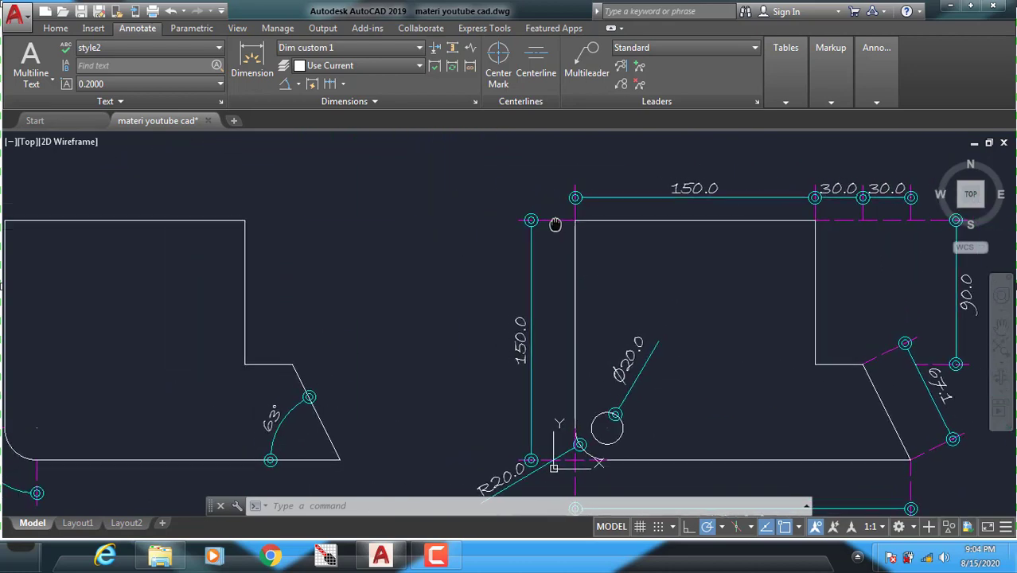
{"action": "scroll", "coordinate": [464, 225], "scroll_direction": "down", "scroll_amount": 2}
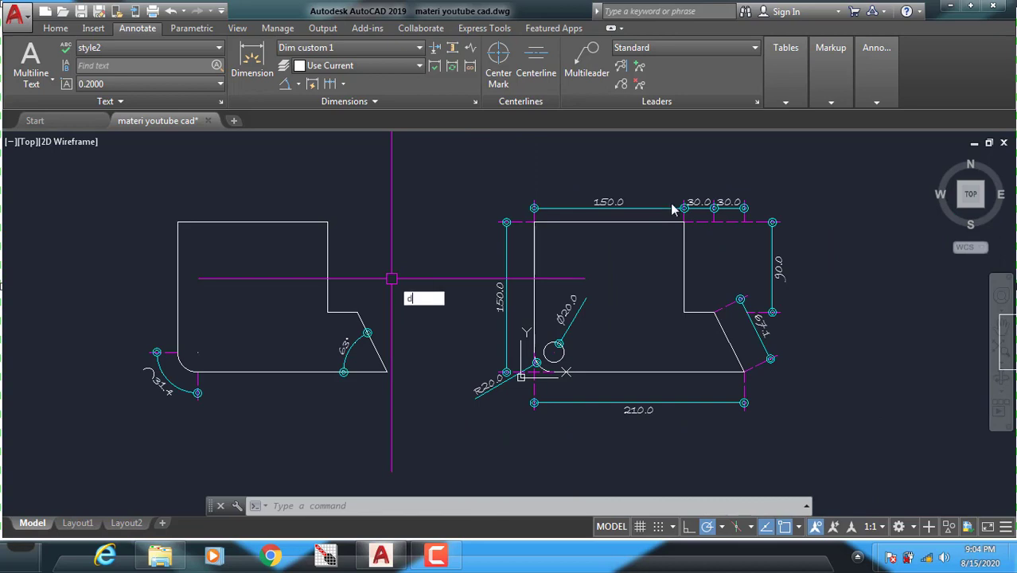
{"action": "key", "text": "Escape"}
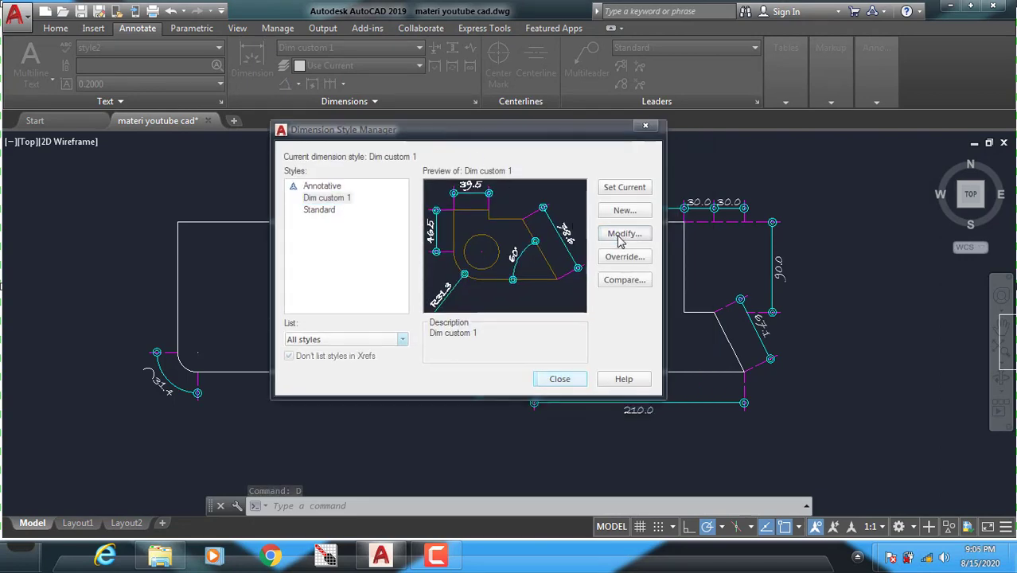
{"action": "left_click", "coordinate": [620, 234]}
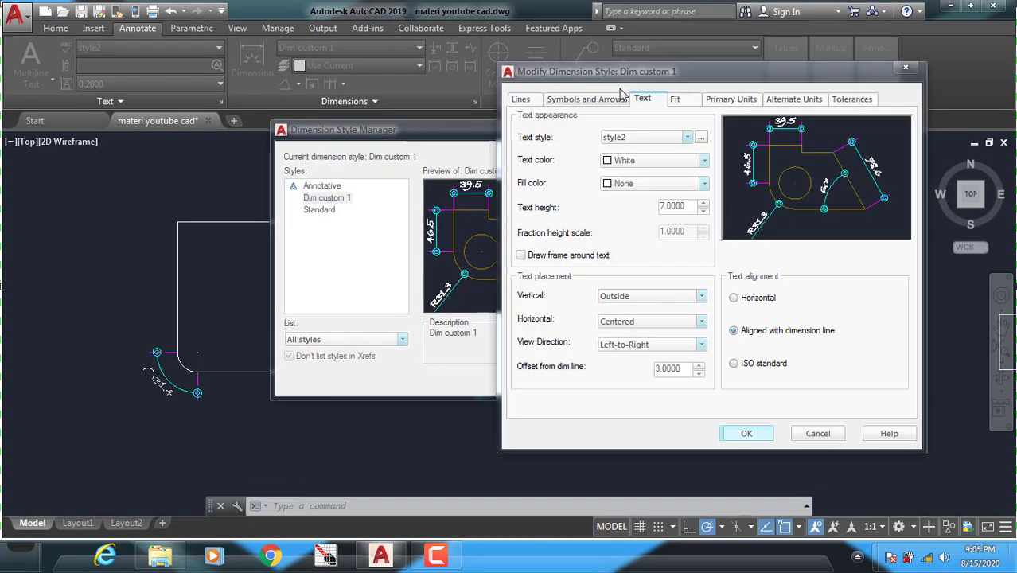
{"action": "left_click_drag", "start_coordinate": [623, 75], "coordinate": [652, 69]}
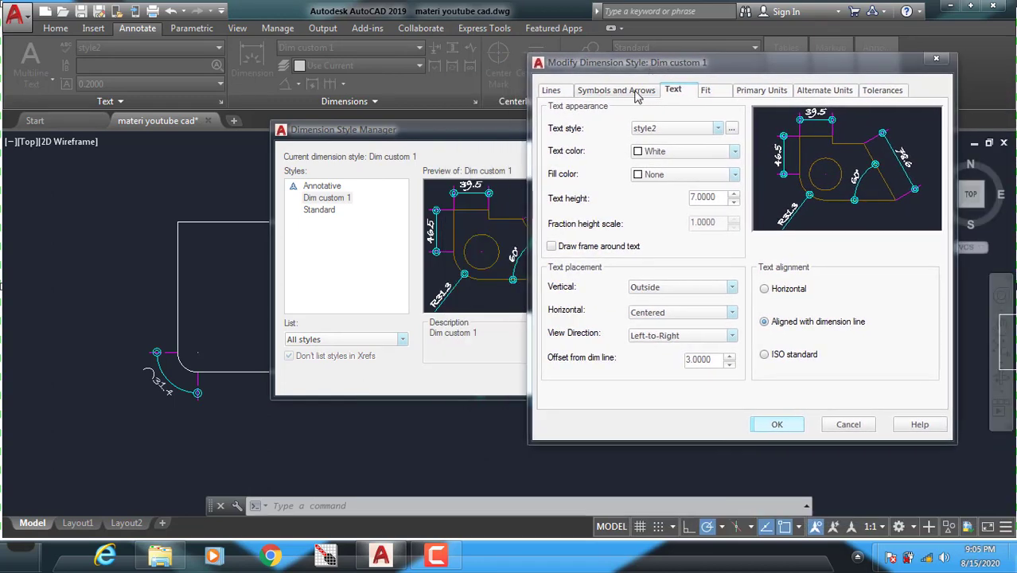
{"action": "left_click", "coordinate": [636, 93]}
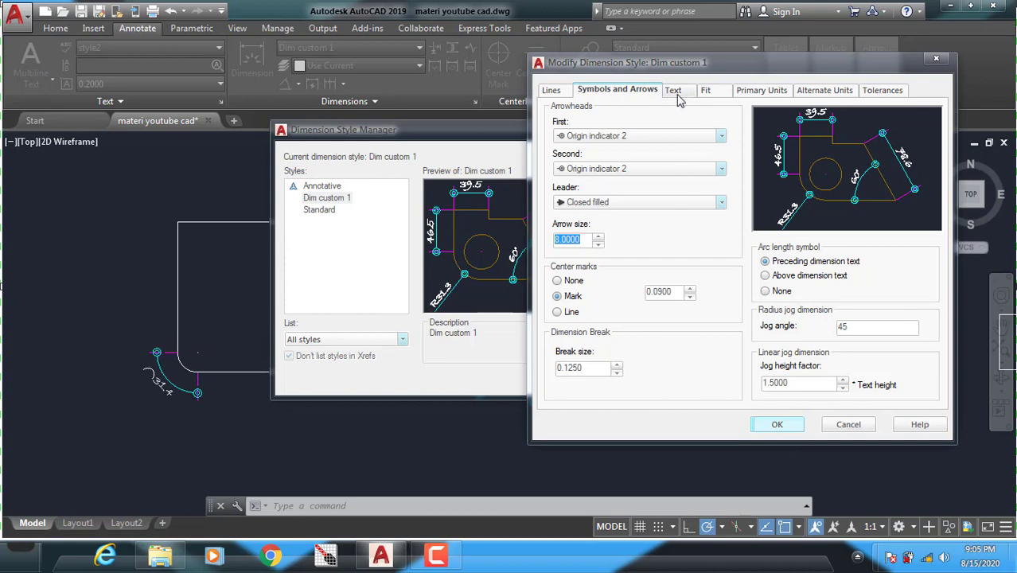
{"action": "left_click", "coordinate": [675, 91]}
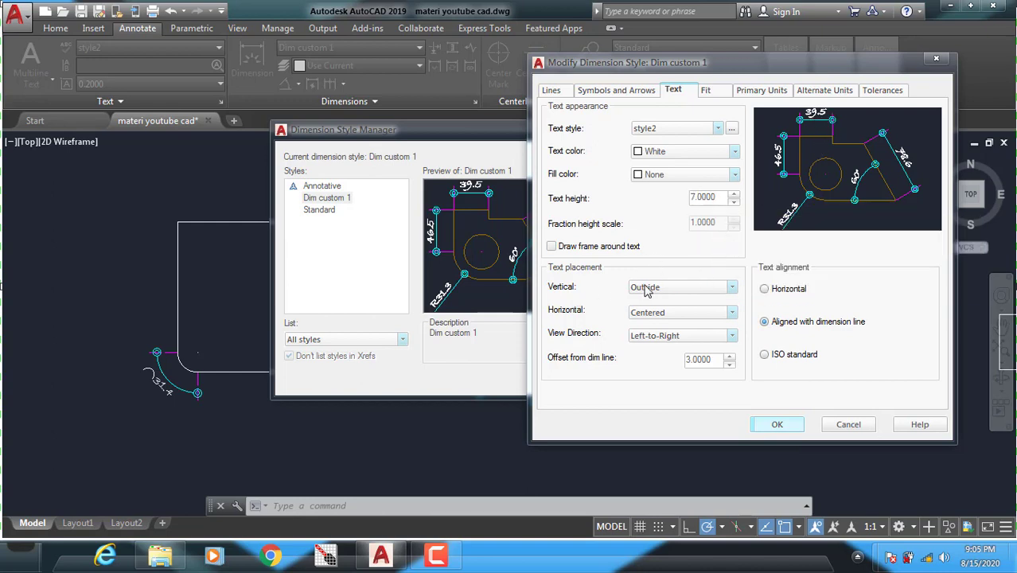
{"action": "left_click", "coordinate": [646, 290]}
{"action": "left_click", "coordinate": [659, 302]}
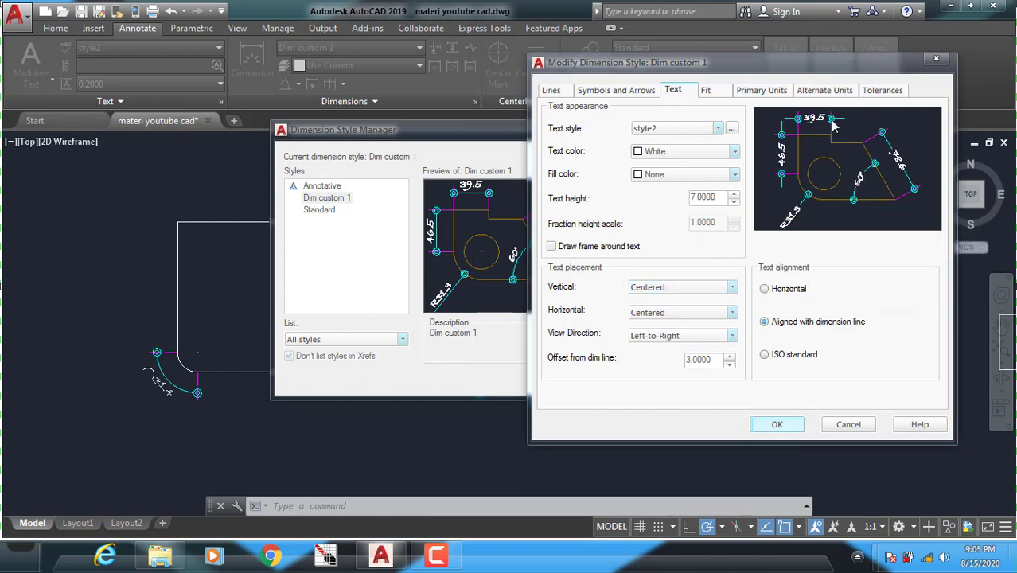
{"action": "left_click", "coordinate": [692, 287]}
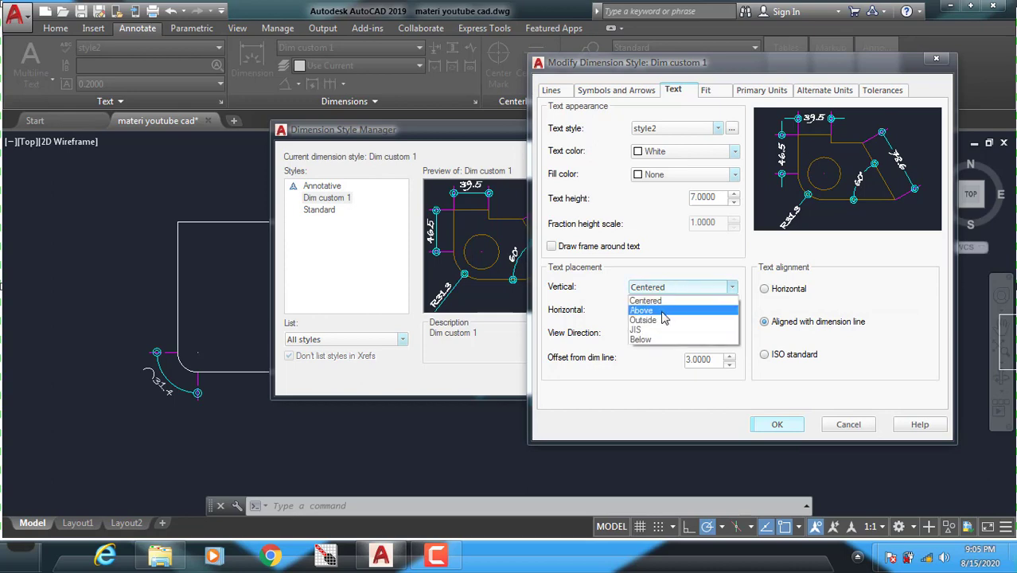
{"action": "left_click", "coordinate": [643, 311]}
{"action": "left_click", "coordinate": [694, 288]}
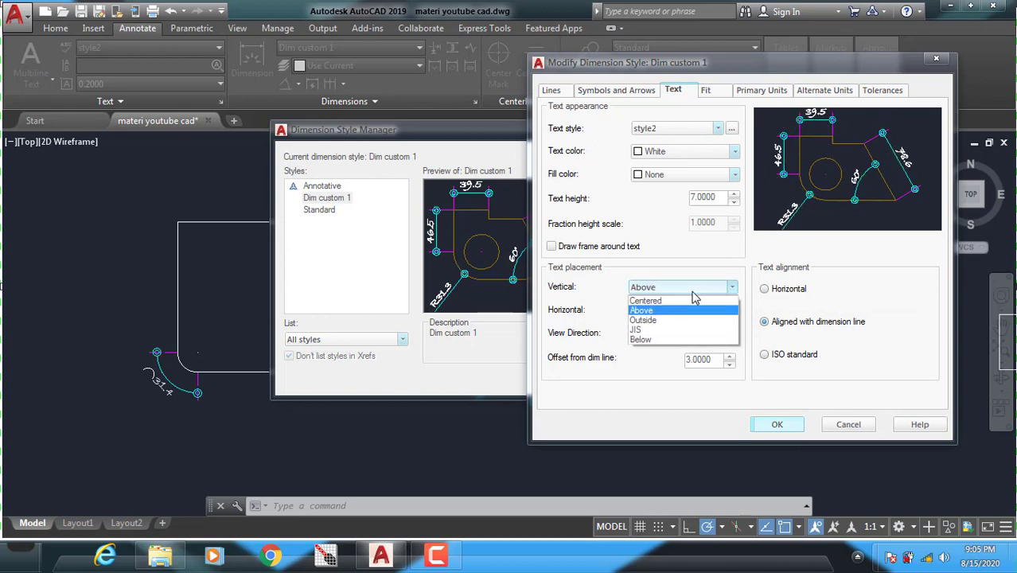
{"action": "left_click", "coordinate": [660, 317]}
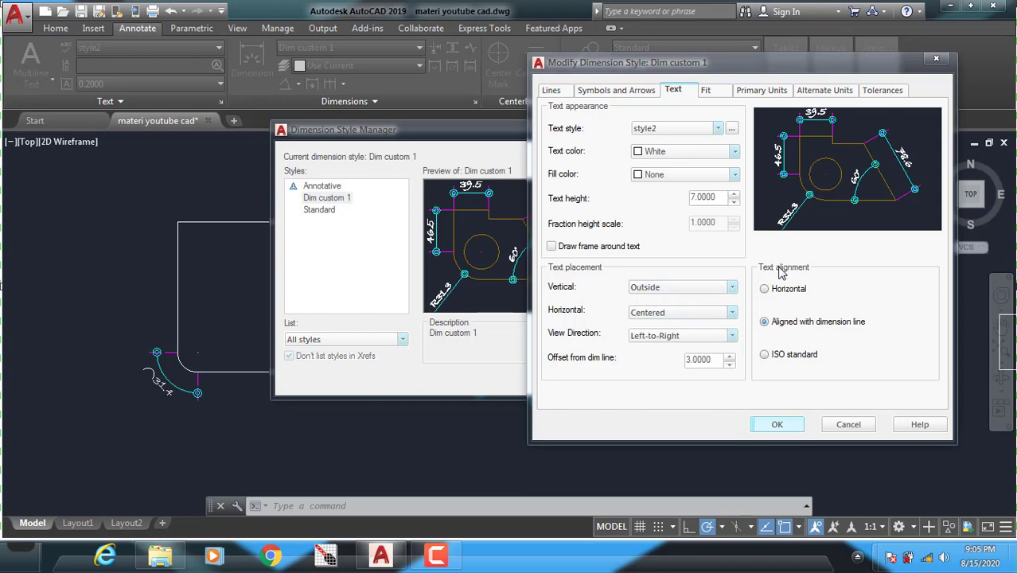
{"action": "left_click", "coordinate": [706, 90]}
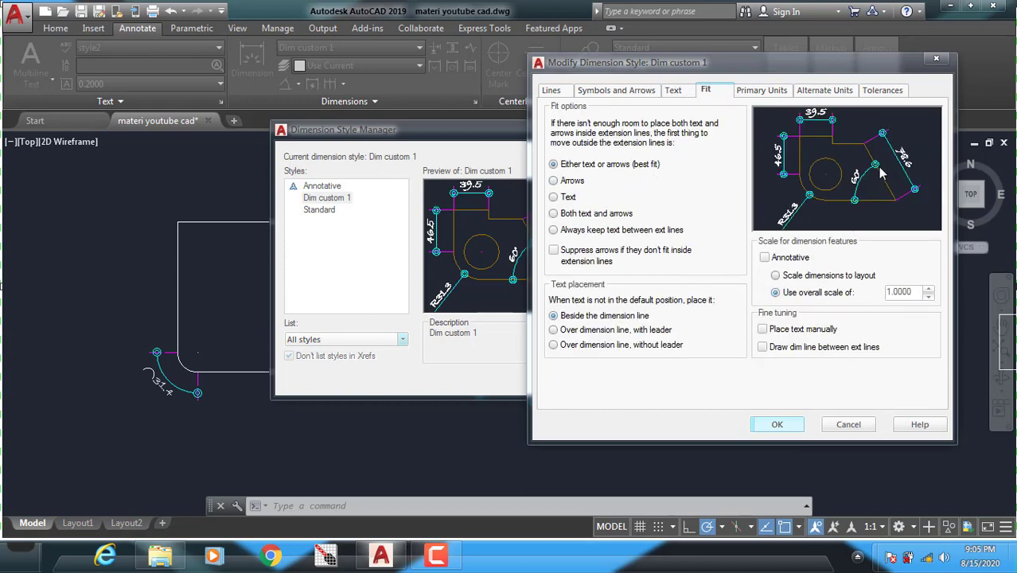
{"action": "left_click", "coordinate": [937, 61]}
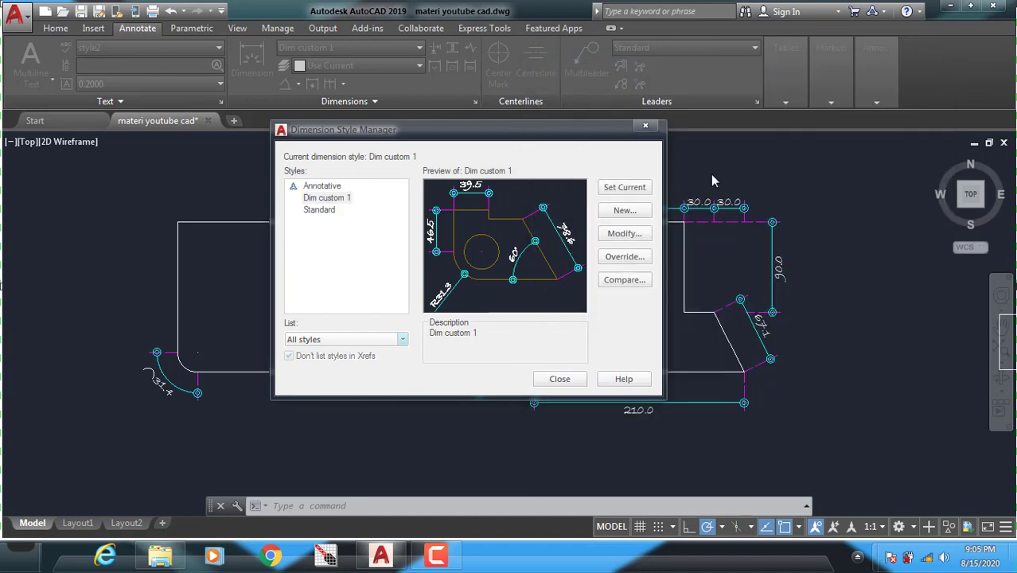
{"action": "left_click", "coordinate": [645, 127]}
- Place a 40.0 linear dimension above the small stepped shape's top edge
{"action": "middle_click_drag", "start_coordinate": [655, 223], "coordinate": [440, 225]}
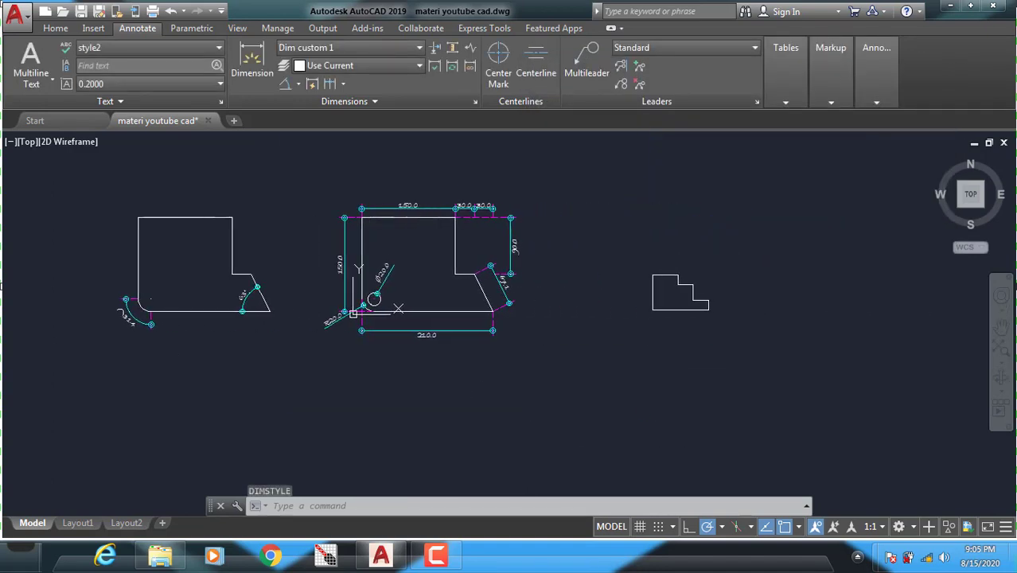
{"action": "scroll", "coordinate": [642, 274], "scroll_direction": "up", "scroll_amount": 2}
{"action": "middle_click_drag", "start_coordinate": [687, 268], "coordinate": [606, 295]}
{"action": "scroll", "coordinate": [606, 295], "scroll_direction": "up", "scroll_amount": 2}
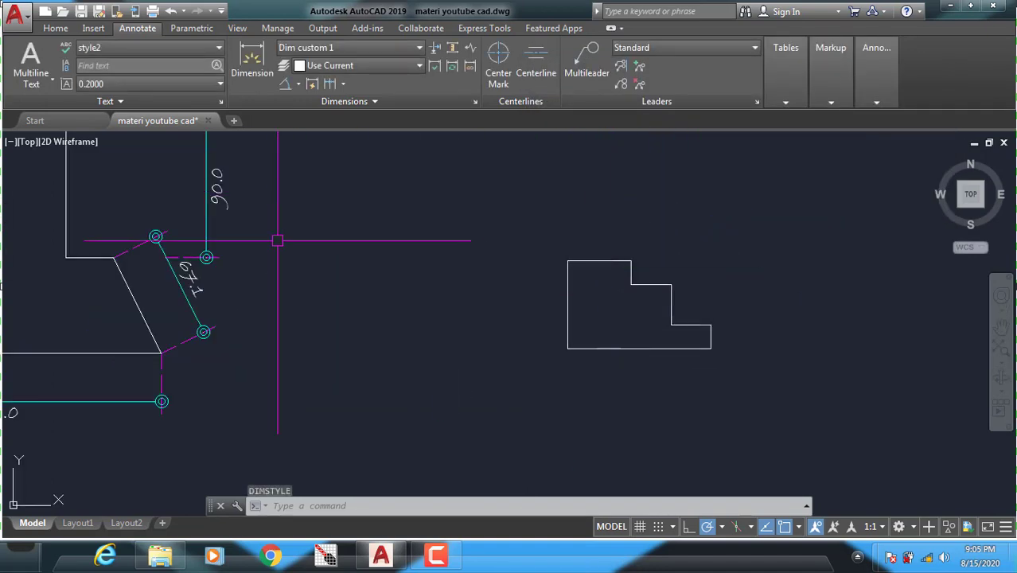
{"action": "scroll", "coordinate": [272, 238], "scroll_direction": "down", "scroll_amount": 2}
{"action": "middle_click_drag", "start_coordinate": [333, 254], "coordinate": [317, 192]}
{"action": "scroll", "coordinate": [317, 193], "scroll_direction": "up", "scroll_amount": 1}
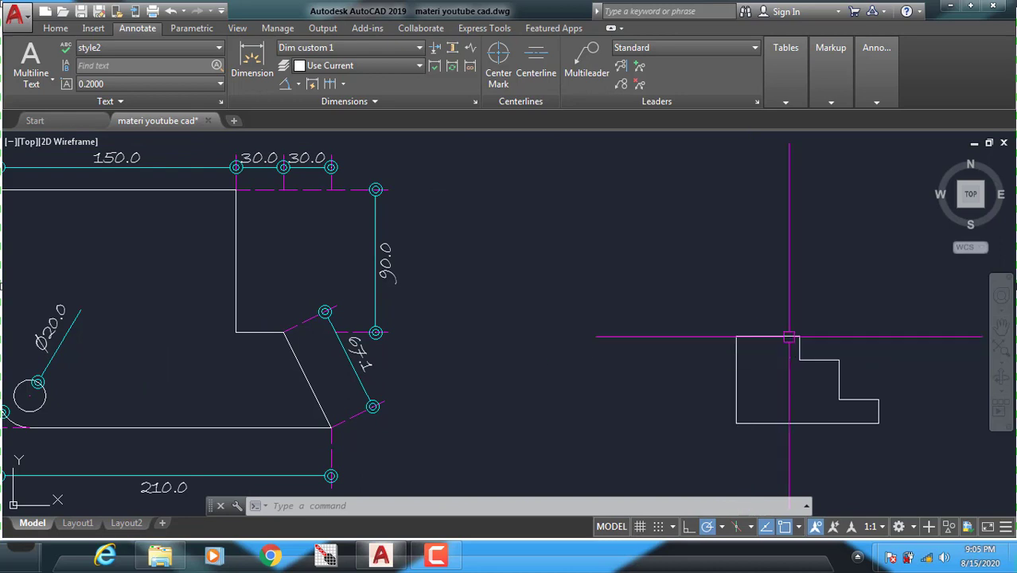
{"action": "left_click", "coordinate": [300, 84]}
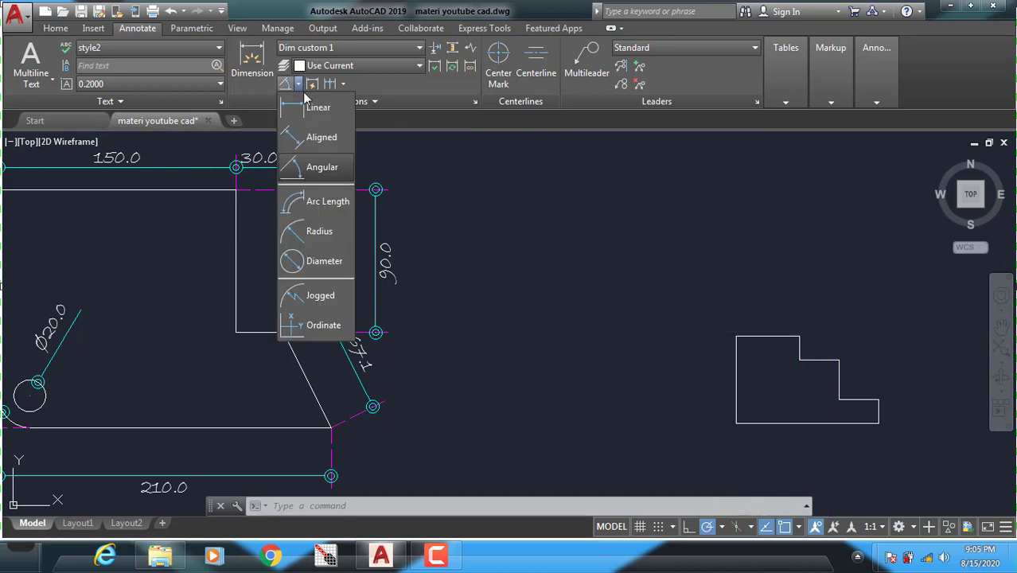
{"action": "left_click", "coordinate": [314, 105]}
{"action": "left_click", "coordinate": [736, 336]}
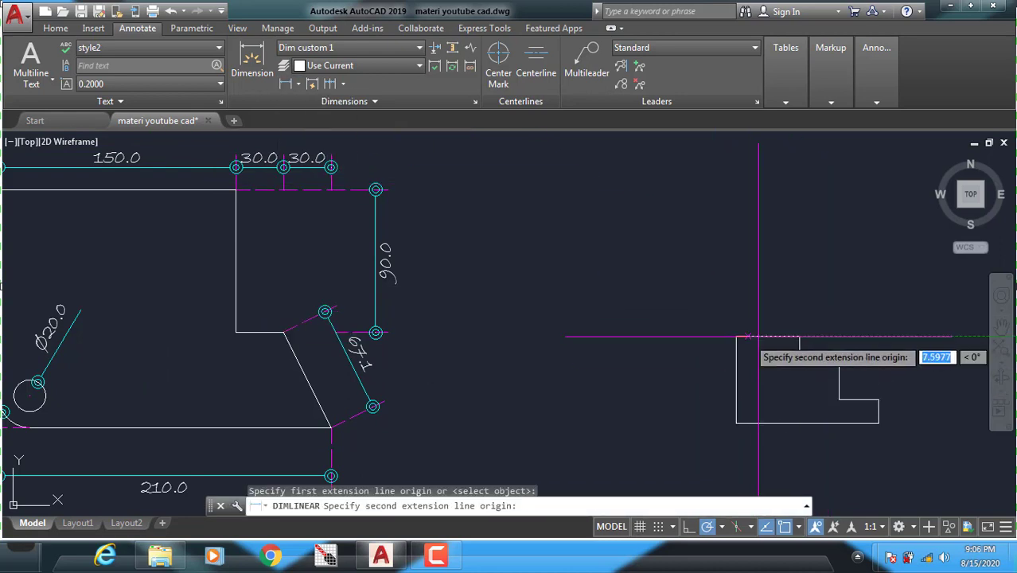
{"action": "left_click", "coordinate": [799, 335]}
{"action": "left_click", "coordinate": [798, 312]}
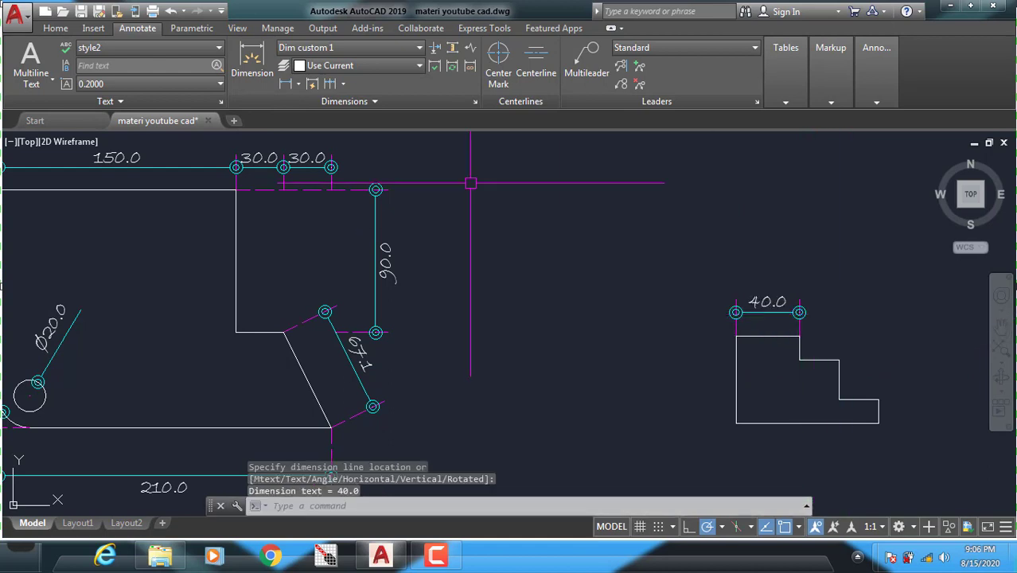
- Add two 25.0 linear dimensions on the next steps, level with the 40.0
{"action": "left_click", "coordinate": [284, 83]}
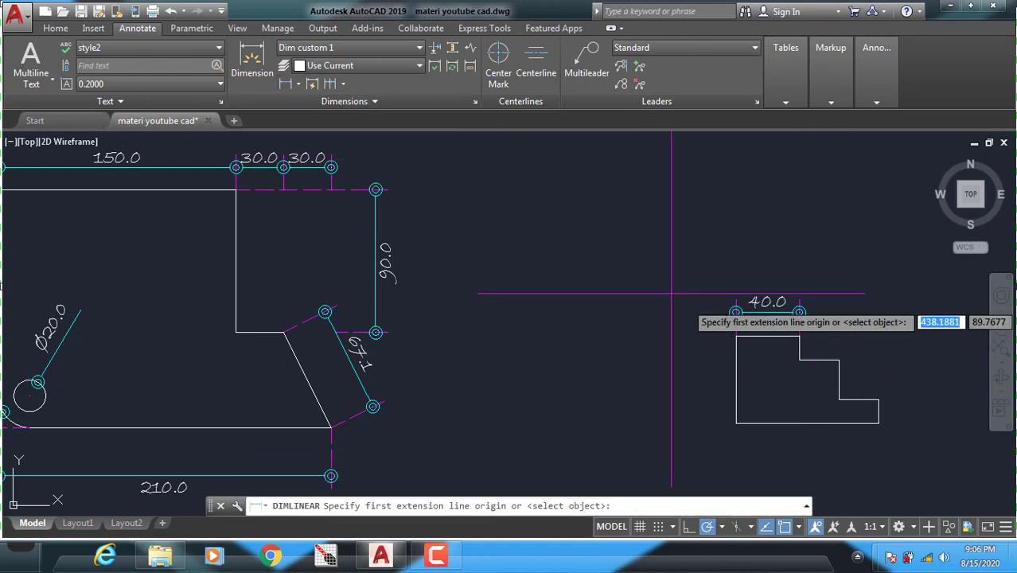
{"action": "left_click", "coordinate": [798, 360]}
{"action": "left_click", "coordinate": [838, 359]}
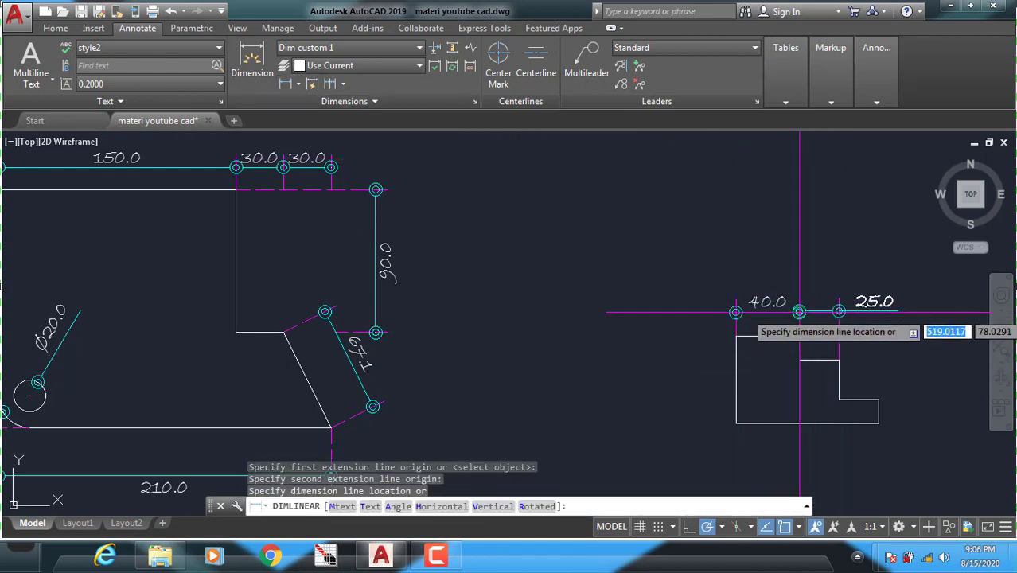
{"action": "left_click", "coordinate": [803, 312]}
{"action": "middle_click_drag", "start_coordinate": [866, 326], "coordinate": [647, 293]}
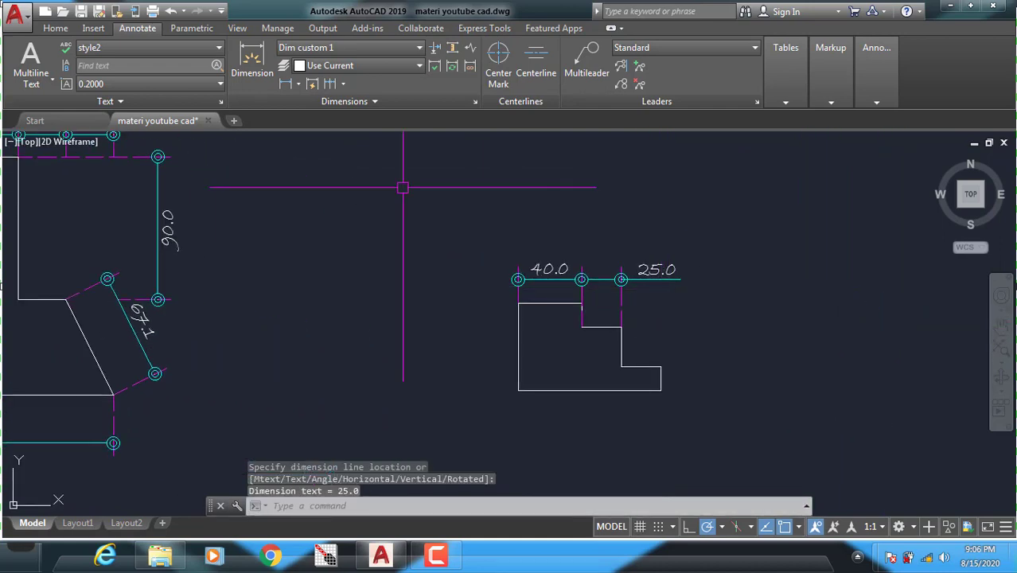
{"action": "left_click", "coordinate": [284, 83]}
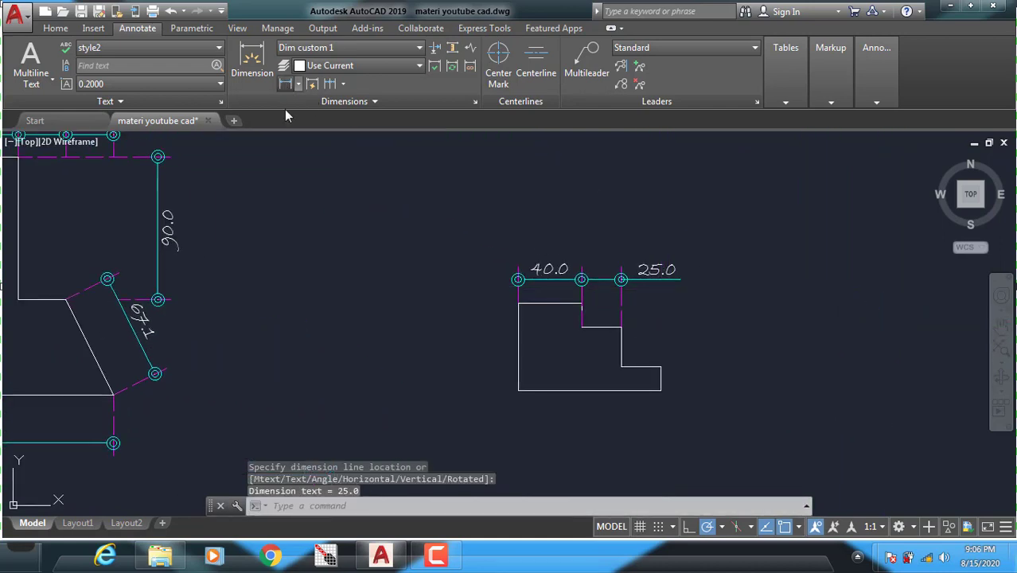
{"action": "left_click", "coordinate": [621, 364]}
{"action": "left_click", "coordinate": [660, 364]}
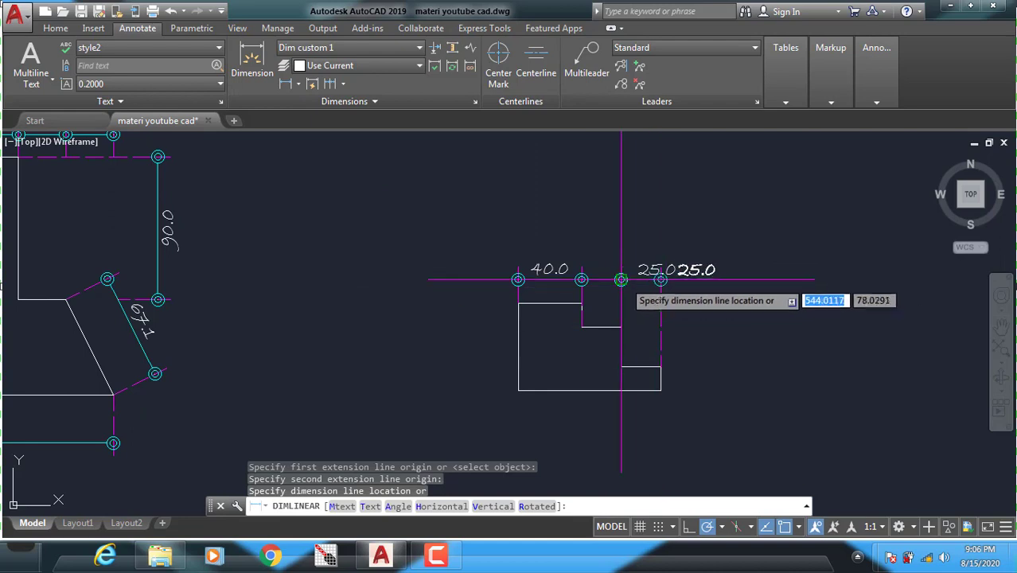
{"action": "left_click", "coordinate": [618, 277]}
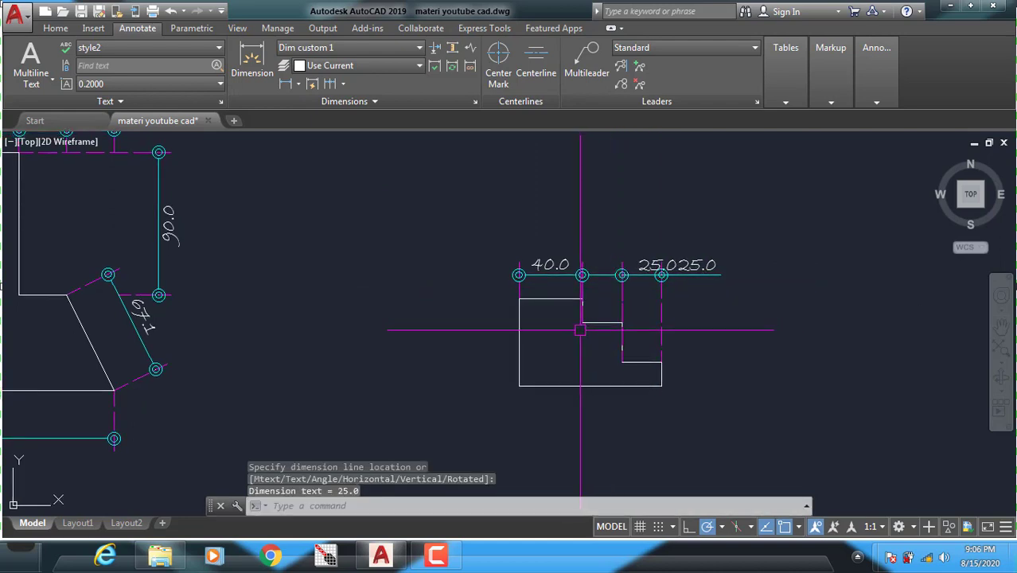
{"action": "scroll", "coordinate": [586, 328], "scroll_direction": "down", "scroll_amount": 2}
{"action": "middle_click_drag", "start_coordinate": [717, 333], "coordinate": [810, 334]}
{"action": "scroll", "coordinate": [681, 288], "scroll_direction": "up", "scroll_amount": 2}
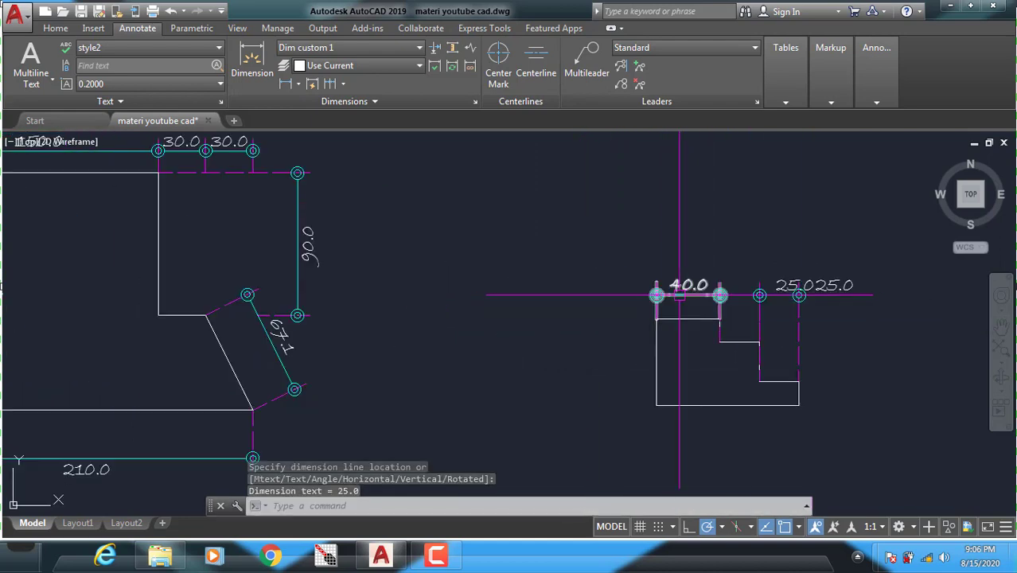
{"action": "middle_click_drag", "start_coordinate": [681, 288], "coordinate": [681, 345]}
{"action": "scroll", "coordinate": [736, 355], "scroll_direction": "down", "scroll_amount": 2}
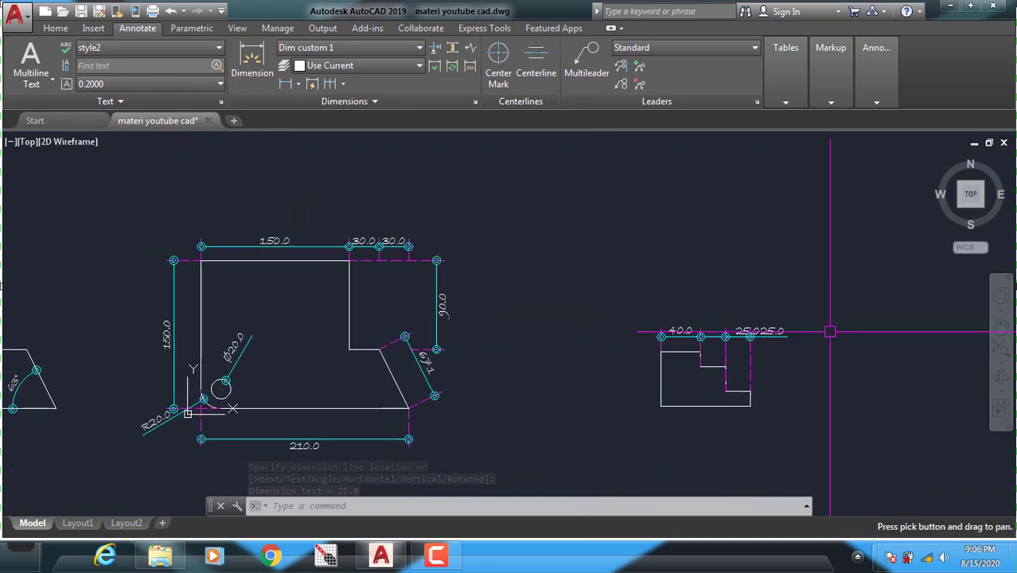
{"action": "middle_click_drag", "start_coordinate": [392, 266], "coordinate": [557, 257]}
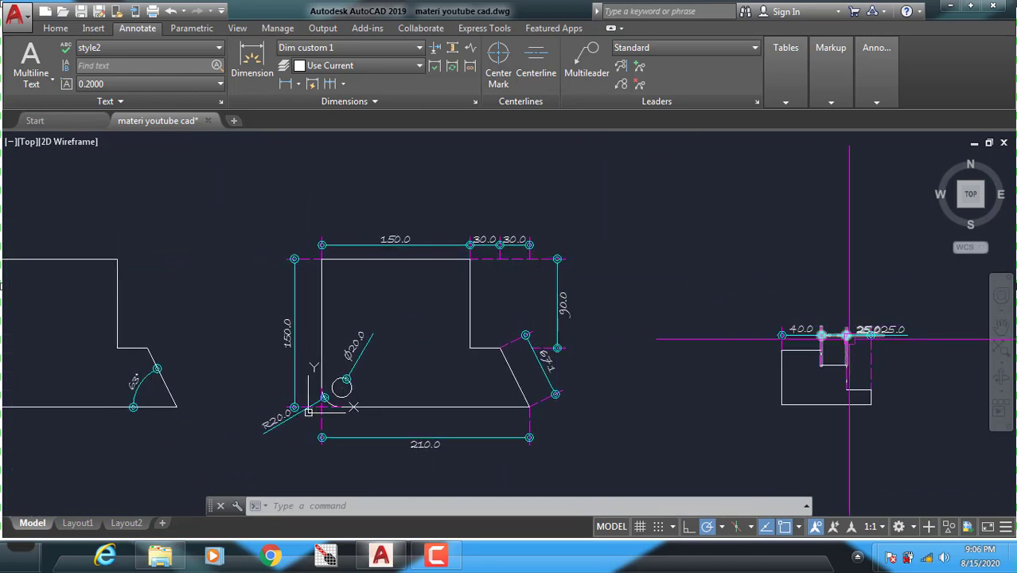
- Select the right plate's three top dimensions and step lines and erase them with E
{"action": "left_click", "coordinate": [902, 339]}
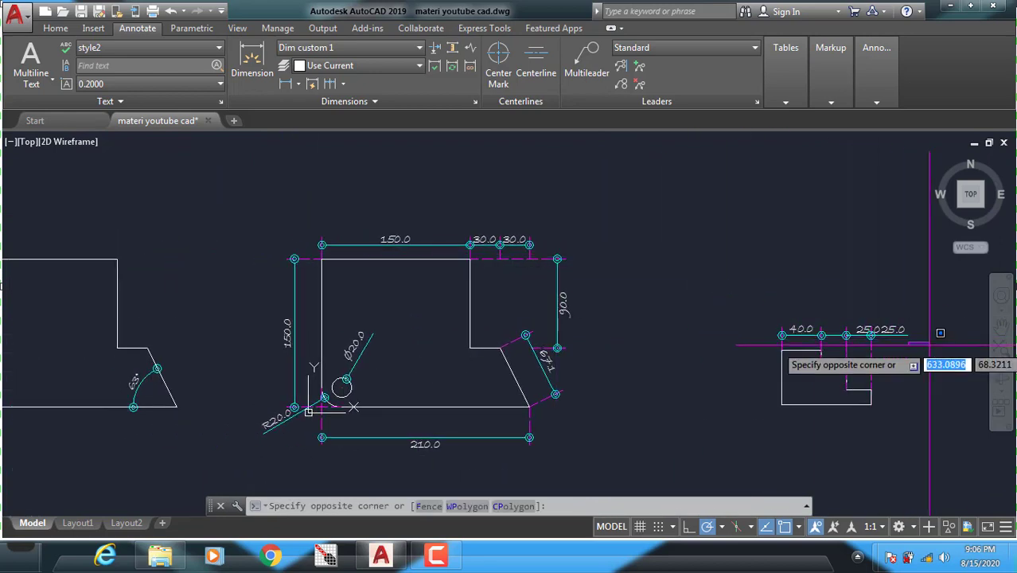
{"action": "left_click", "coordinate": [833, 346]}
{"action": "scroll", "coordinate": [834, 346], "scroll_direction": "up", "scroll_amount": 4}
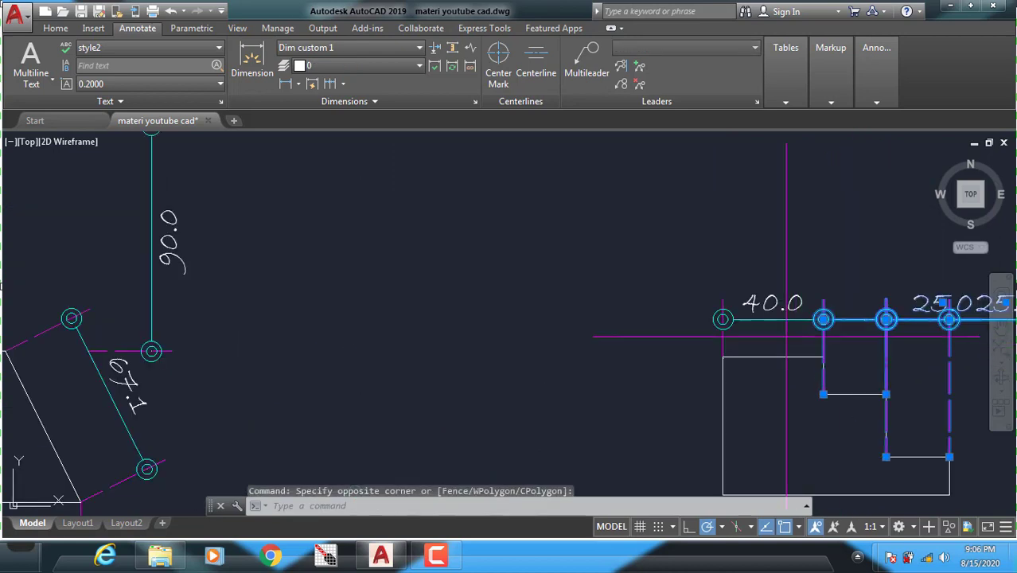
{"action": "left_click", "coordinate": [752, 350]}
{"action": "left_click", "coordinate": [652, 295]}
{"action": "scroll", "coordinate": [602, 340], "scroll_direction": "down", "scroll_amount": 4}
{"action": "middle_click_drag", "start_coordinate": [538, 329], "coordinate": [570, 320]}
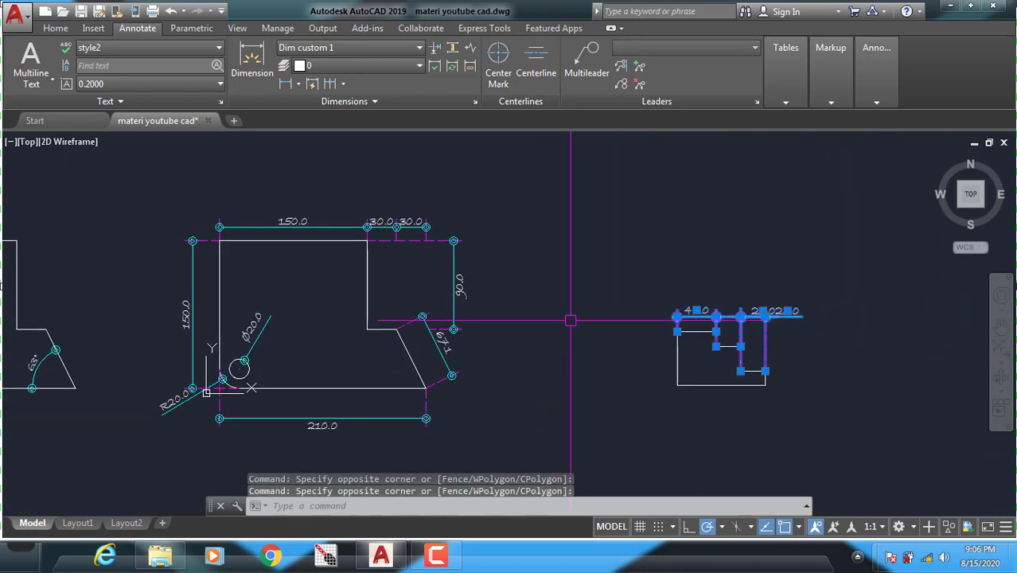
{"action": "type", "text": "E"}
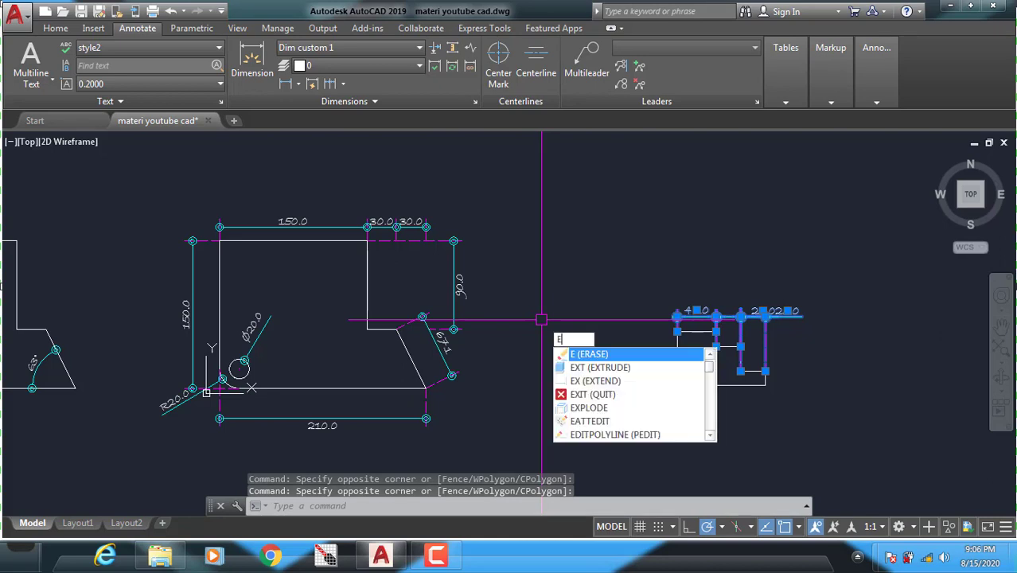
{"action": "key", "text": "Return"}
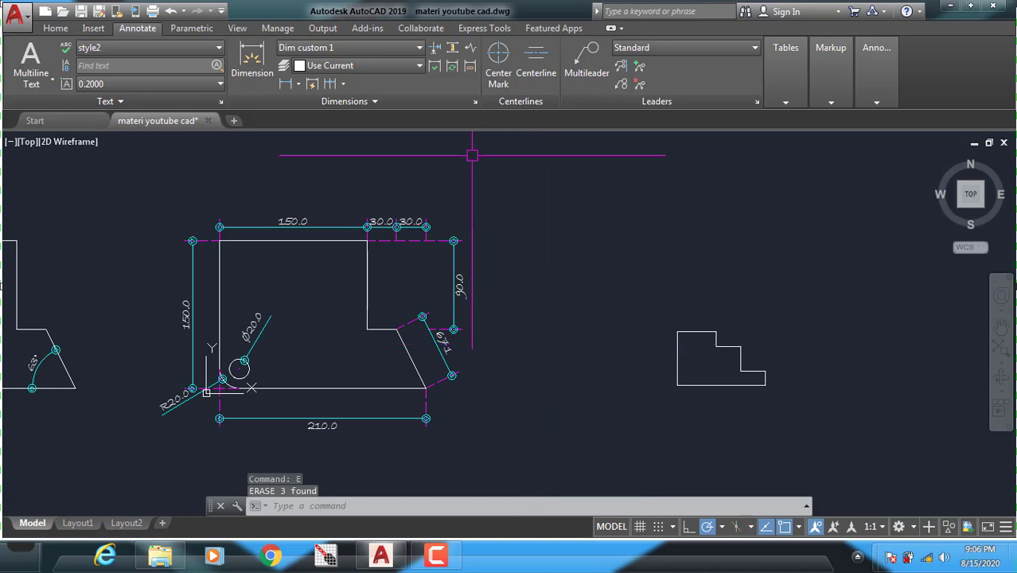
{"action": "left_click", "coordinate": [475, 103]}
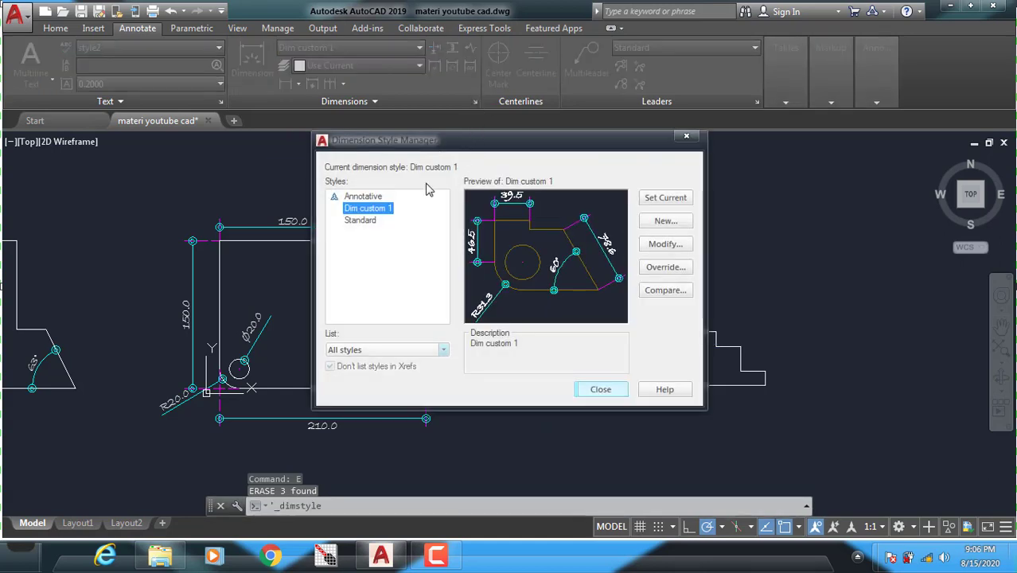
- Create a new dimension style 'dim custom 2' from Standard and continue to its settings
{"action": "left_click", "coordinate": [382, 221]}
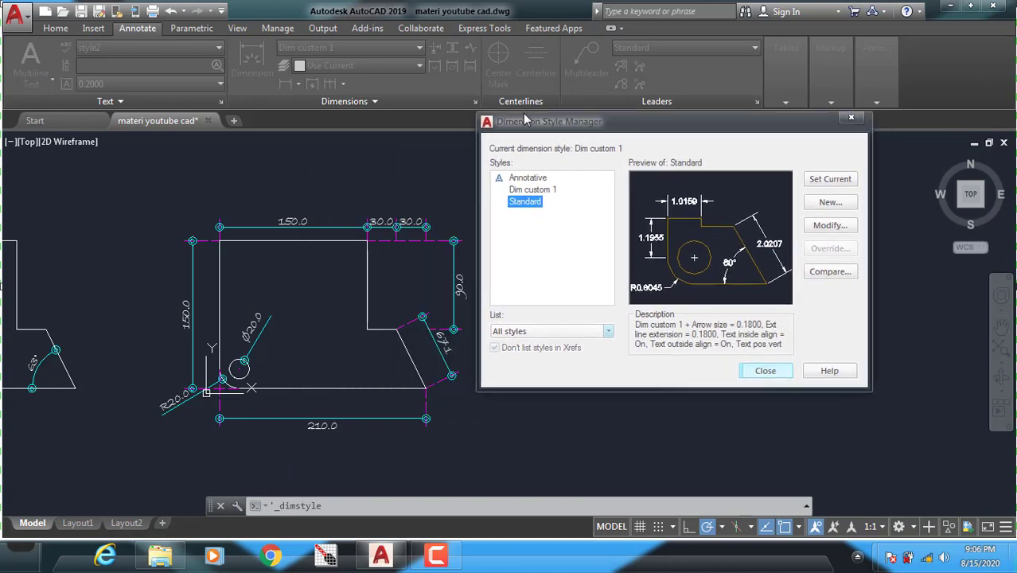
{"action": "left_click_drag", "start_coordinate": [416, 145], "coordinate": [532, 117]}
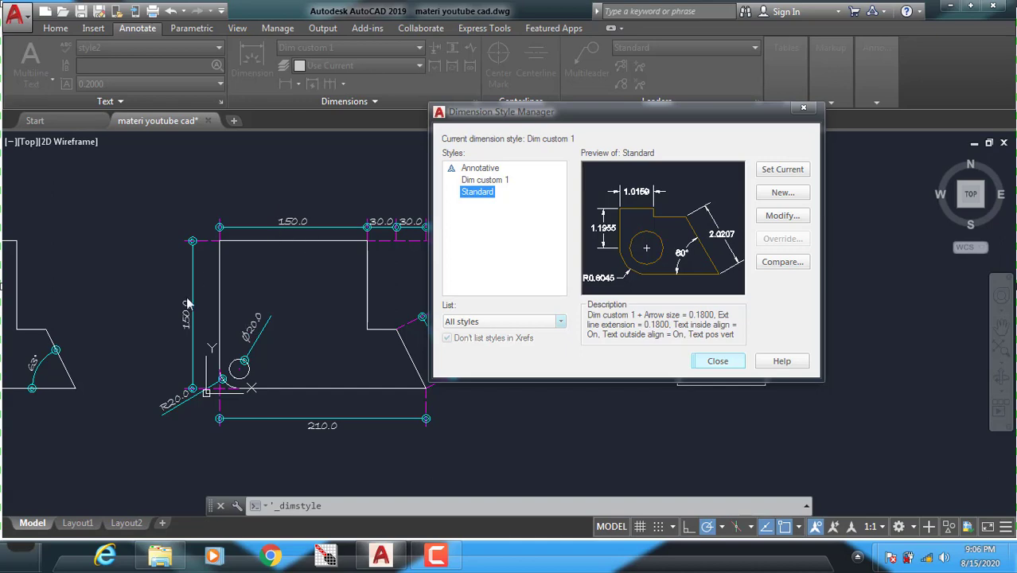
{"action": "left_click", "coordinate": [781, 194]}
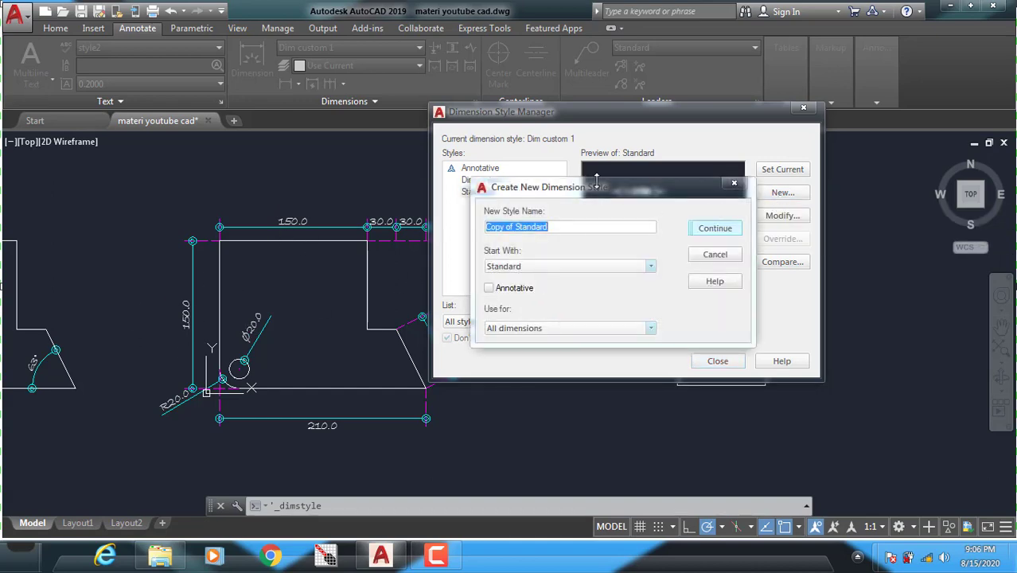
{"action": "mouse_move", "coordinate": [596, 182]}
{"action": "left_mouse_down"}
{"action": "mouse_move", "coordinate": [642, 216]}
{"action": "mouse_move", "coordinate": [646, 203]}
{"action": "left_mouse_up"}
{"action": "left_click", "coordinate": [628, 233]}
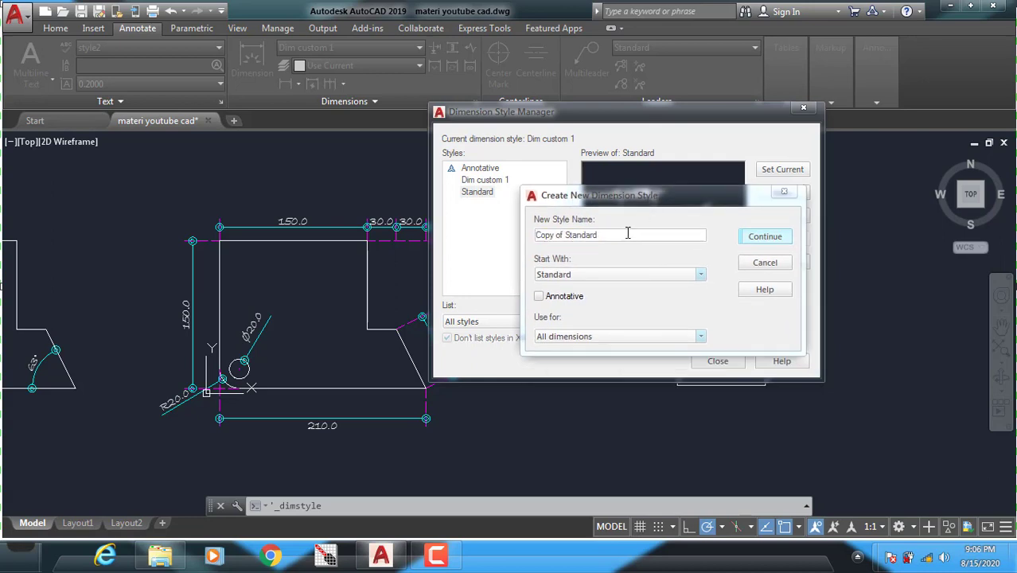
{"action": "key", "text": "BackSpace"}
{"action": "key", "text": "BackSpace"}
{"action": "key", "text": "BackSpace"}
{"action": "type", "text": "dim custom 2"}
{"action": "left_click", "coordinate": [760, 239]}
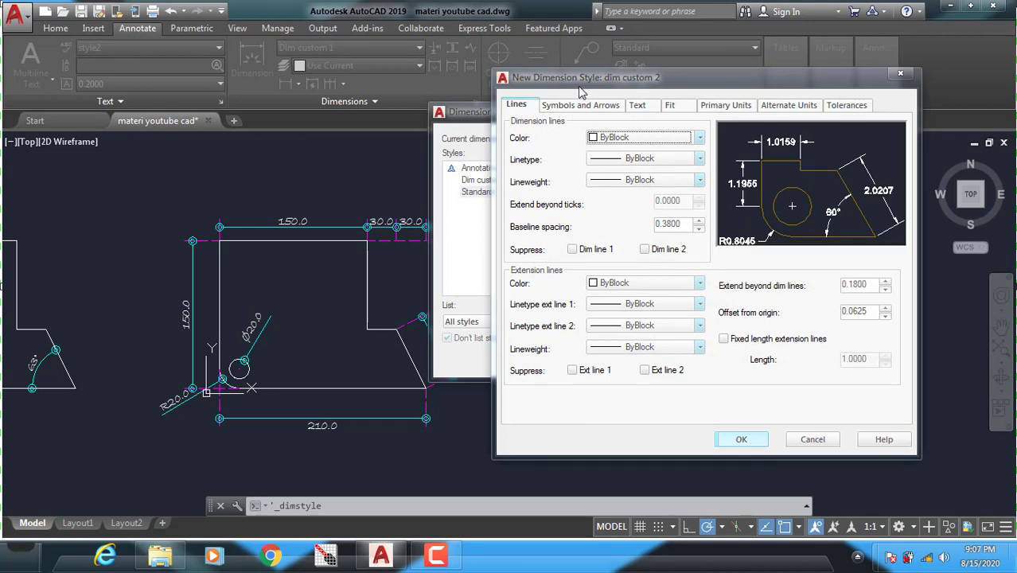
- Set dimension lines to Cyan at 0.05 mm lineweight and extension lines to Yellow
{"action": "left_click_drag", "start_coordinate": [595, 83], "coordinate": [663, 63]}
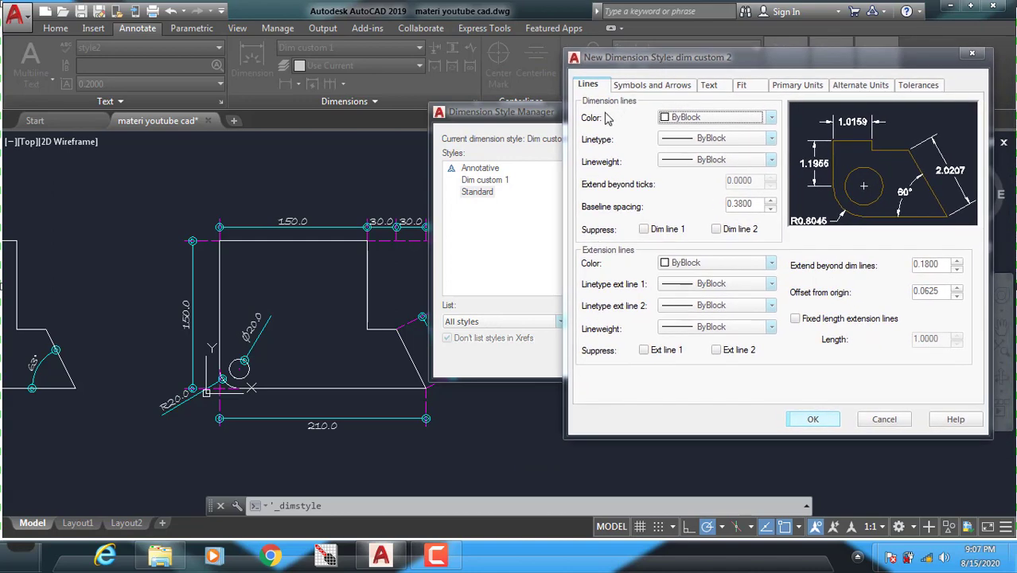
{"action": "left_click", "coordinate": [740, 118]}
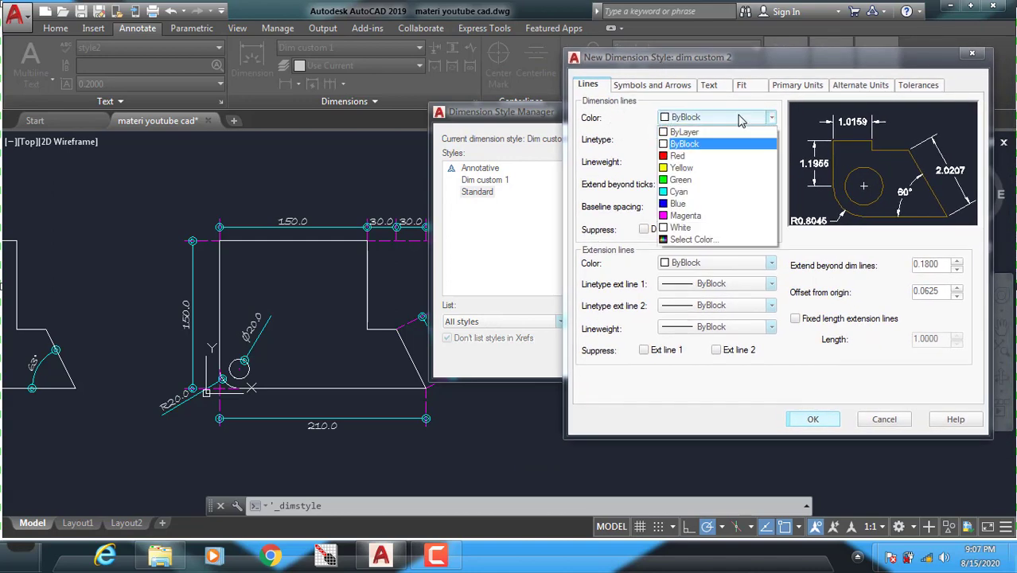
{"action": "left_click", "coordinate": [680, 193]}
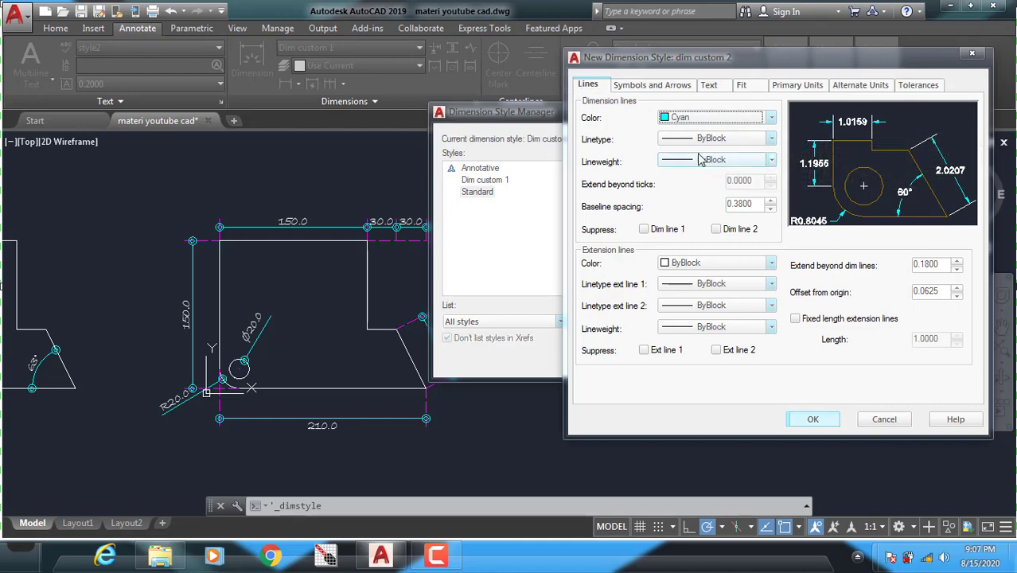
{"action": "left_click", "coordinate": [731, 139]}
{"action": "left_click", "coordinate": [731, 139]}
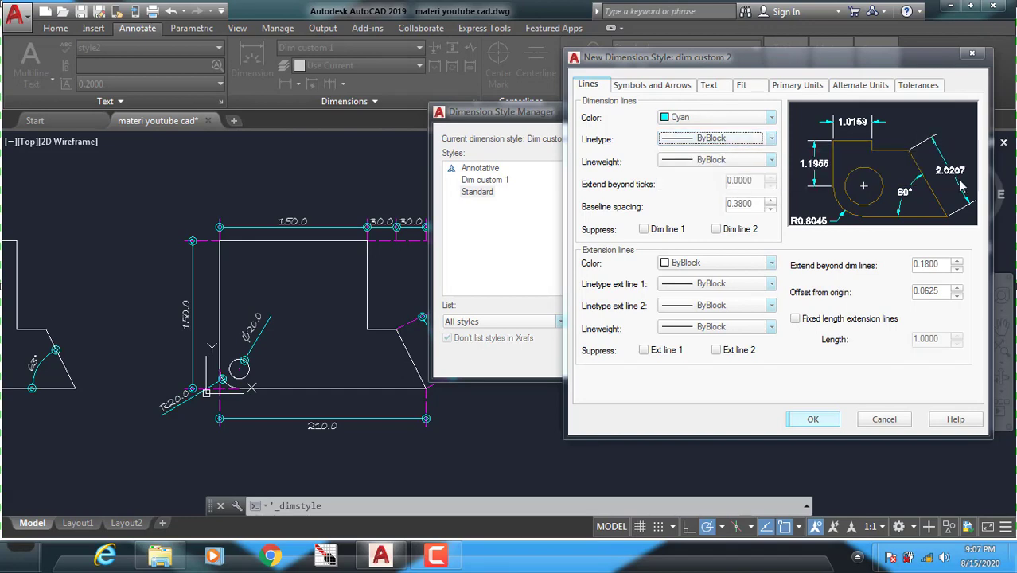
{"action": "left_click", "coordinate": [741, 160]}
{"action": "left_click", "coordinate": [718, 227]}
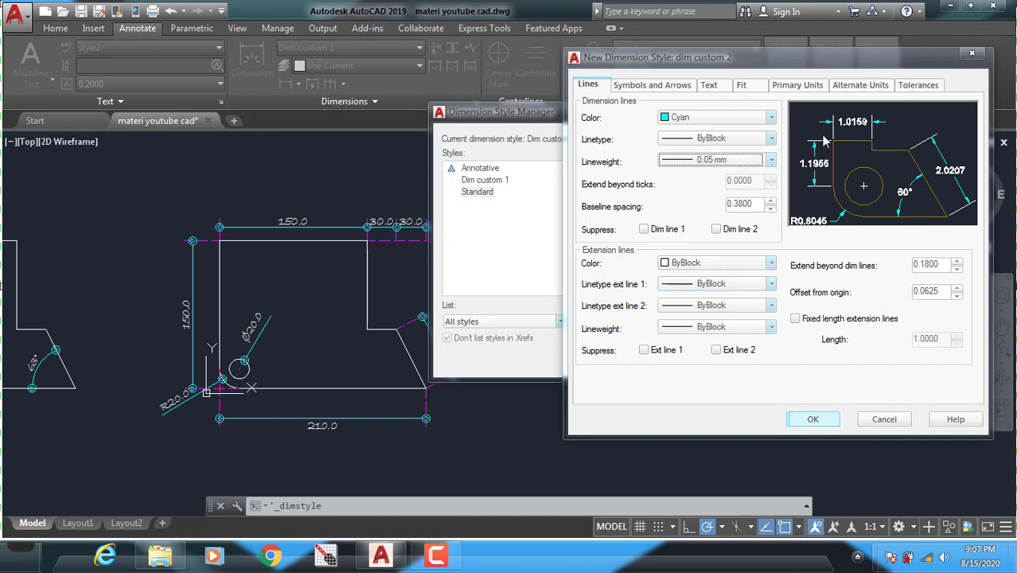
{"action": "left_click", "coordinate": [751, 265]}
{"action": "left_click", "coordinate": [688, 313]}
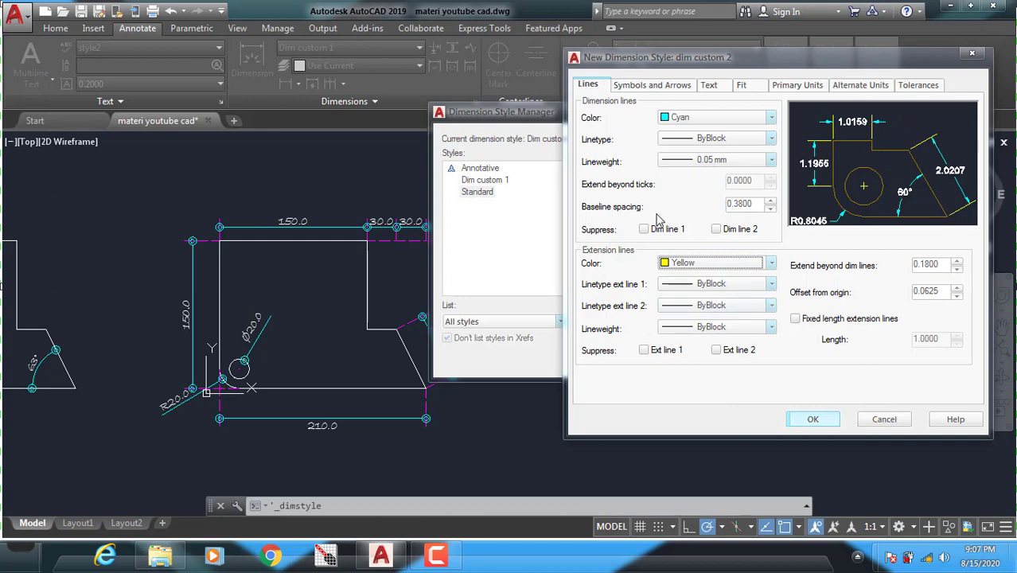
{"action": "left_click", "coordinate": [707, 88]}
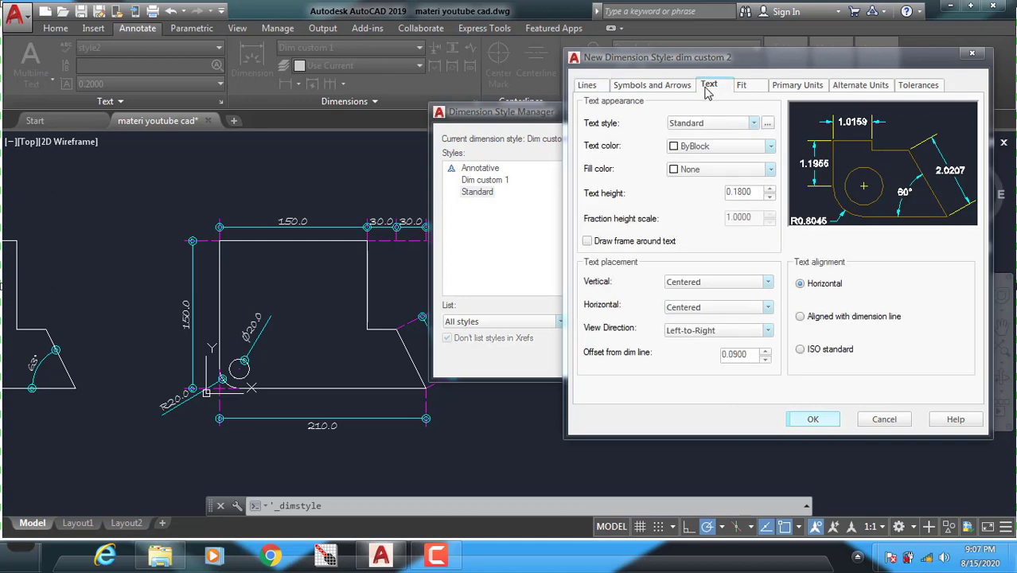
{"action": "left_click", "coordinate": [672, 86]}
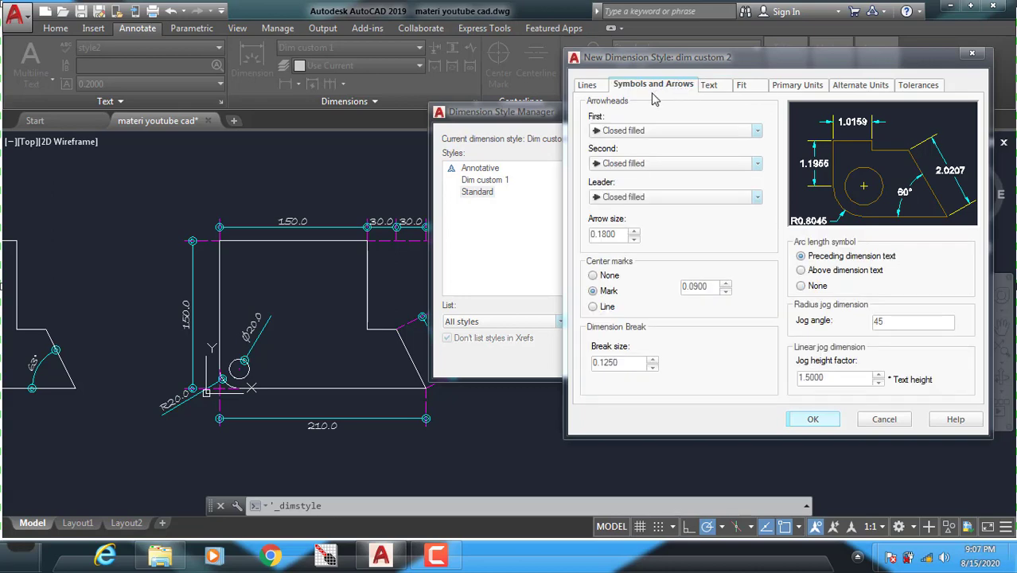
{"action": "left_click", "coordinate": [704, 132]}
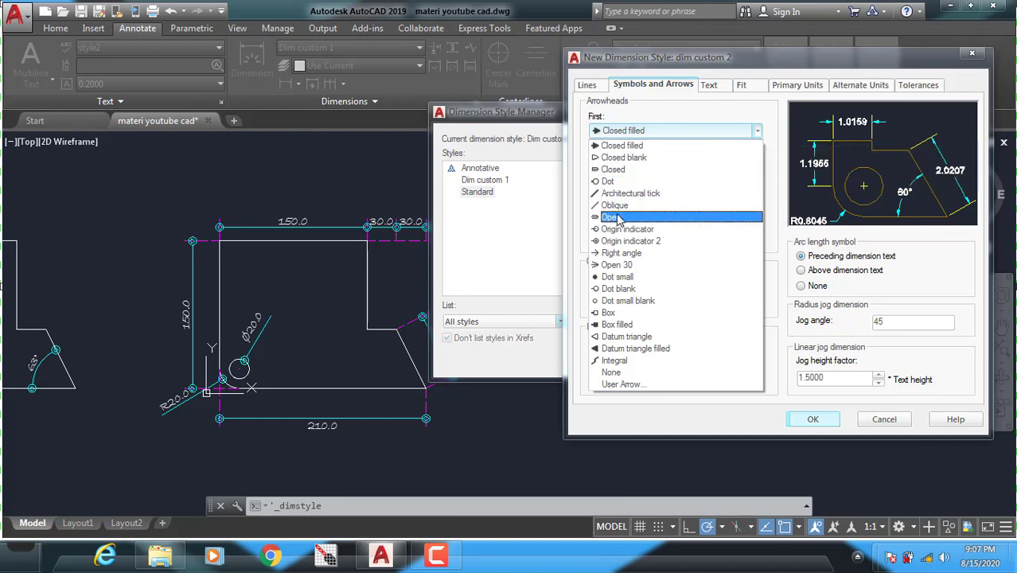
- Set the first and second arrowheads to Open 30
{"action": "left_click", "coordinate": [615, 217]}
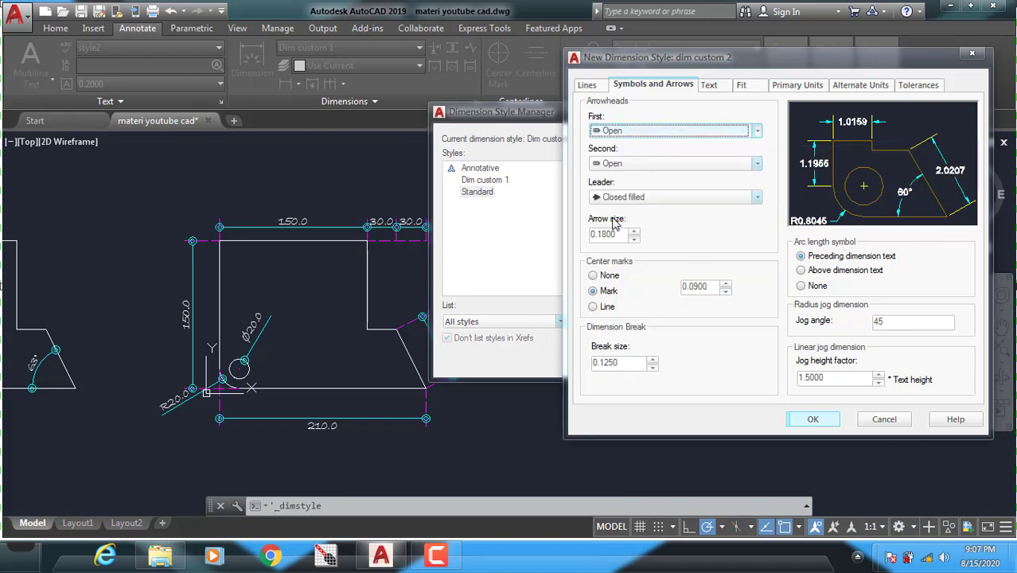
{"action": "left_click", "coordinate": [716, 132]}
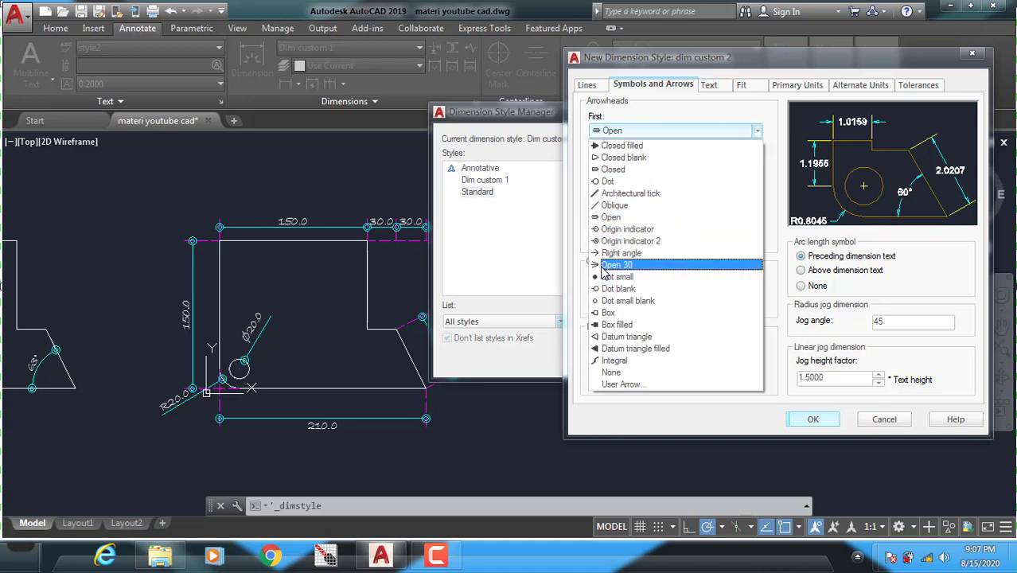
{"action": "left_click", "coordinate": [606, 265]}
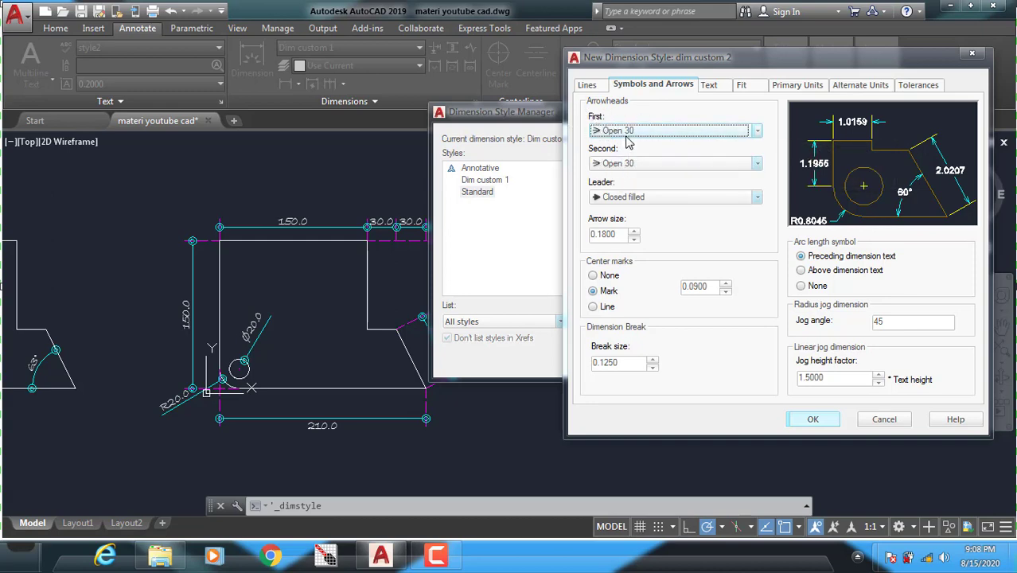
- Set the dimension text style to style dim 1
{"action": "left_click", "coordinate": [714, 88]}
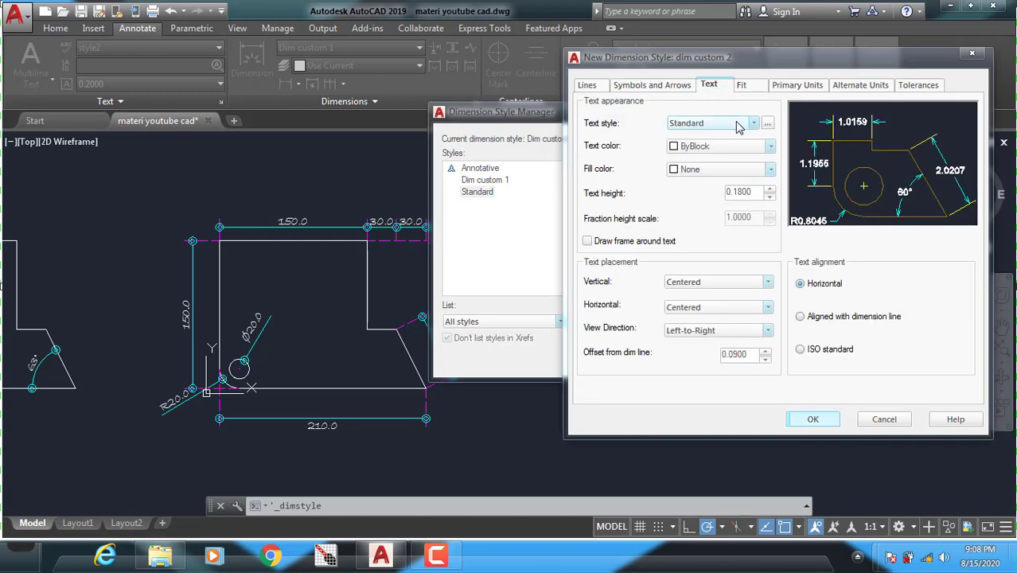
{"action": "left_click", "coordinate": [739, 126]}
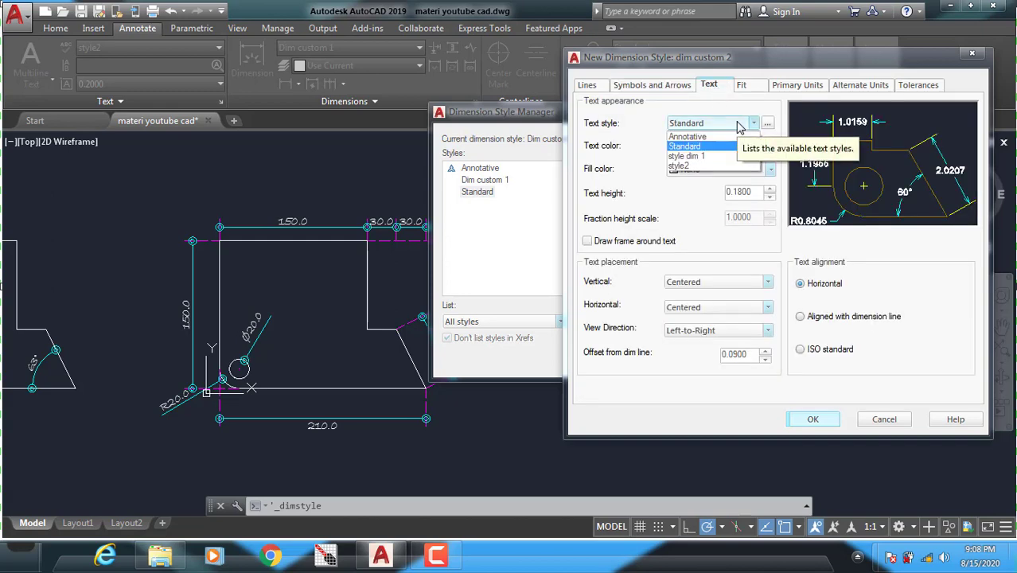
{"action": "left_click", "coordinate": [739, 126]}
{"action": "left_click", "coordinate": [739, 126]}
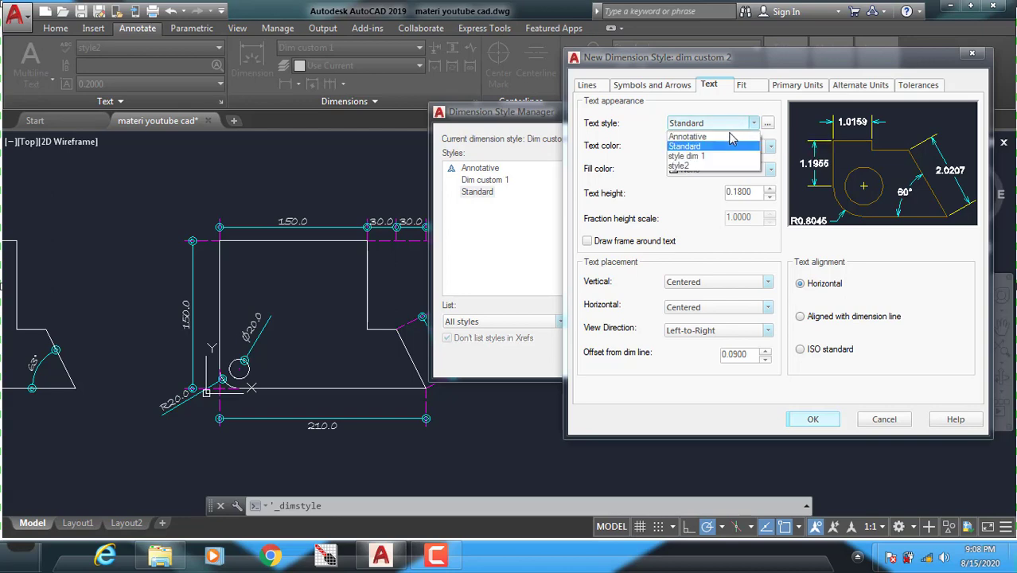
{"action": "left_click", "coordinate": [695, 166]}
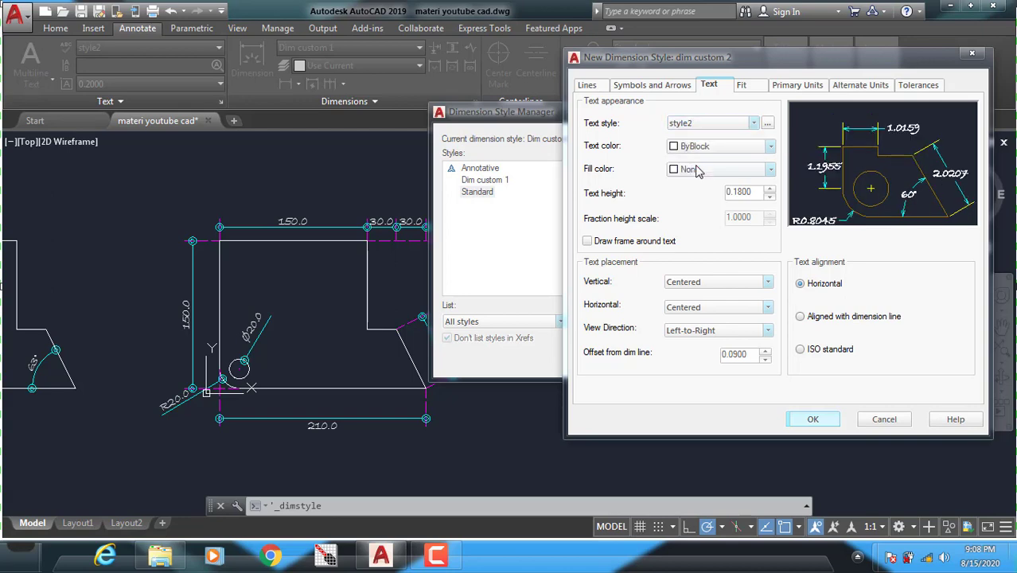
{"action": "left_click", "coordinate": [739, 125]}
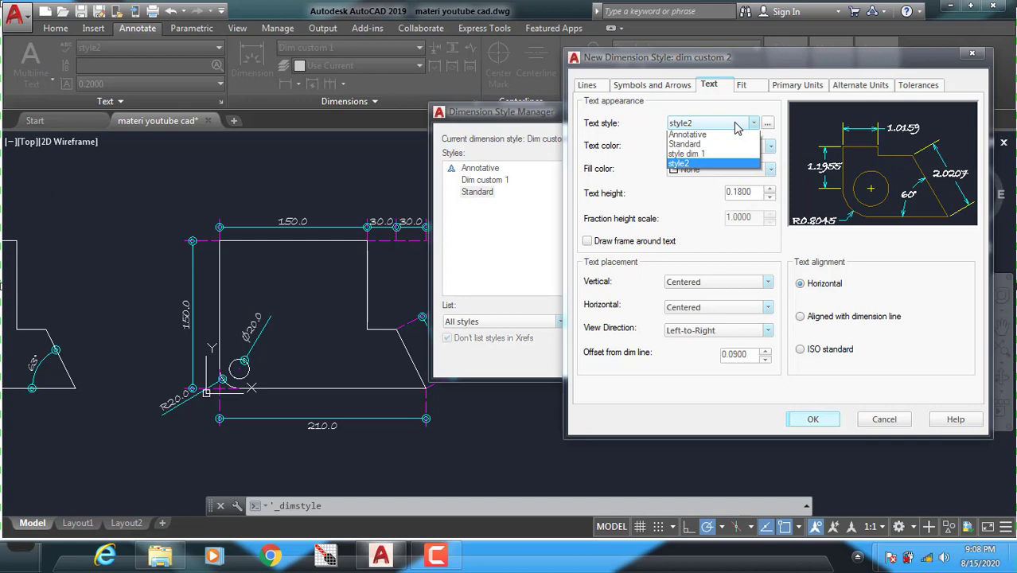
{"action": "left_click", "coordinate": [708, 153]}
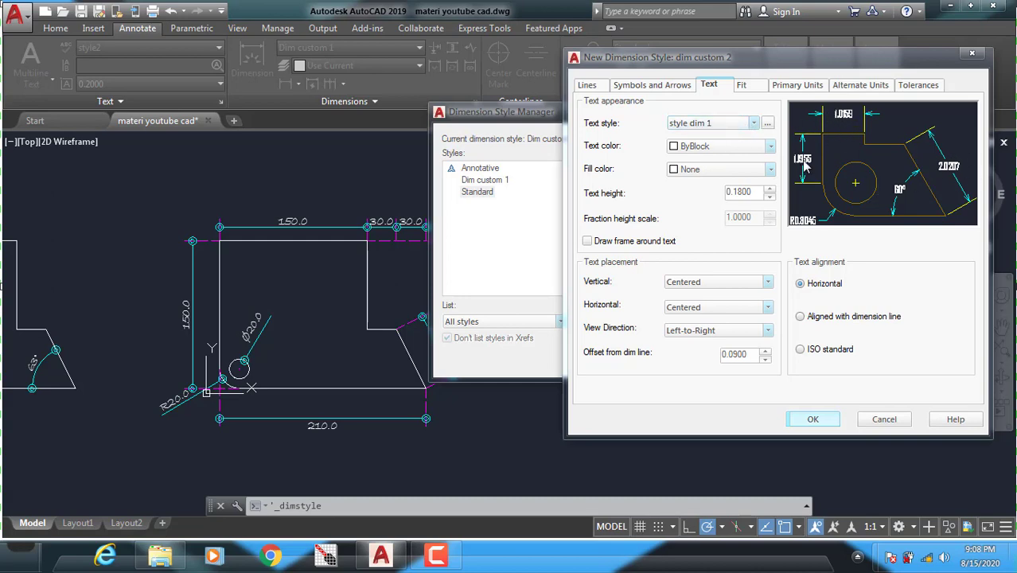
- Make the dimension text White, placed Outside and aligned with the dimension line
{"action": "left_click", "coordinate": [738, 148]}
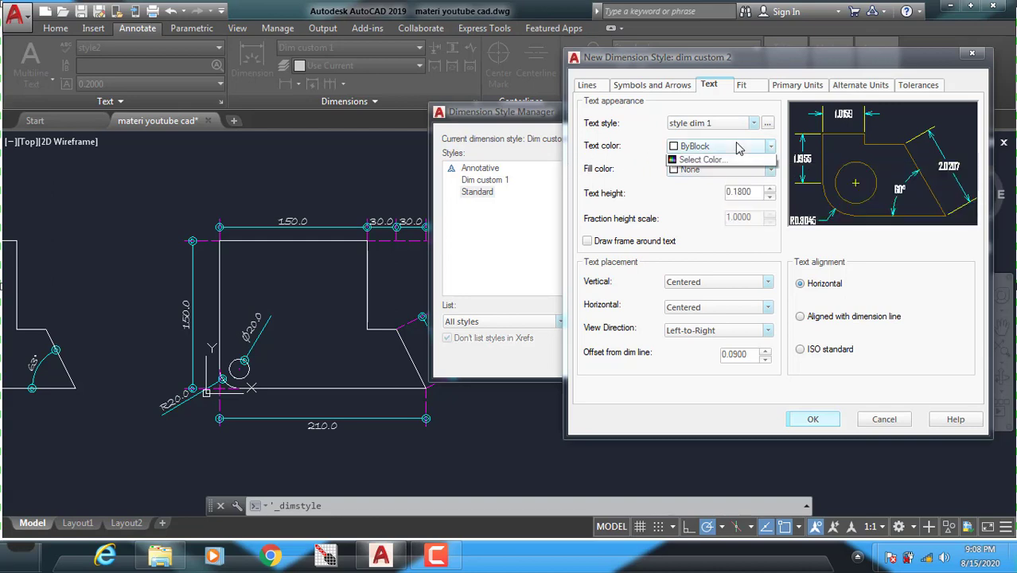
{"action": "left_click", "coordinate": [687, 257]}
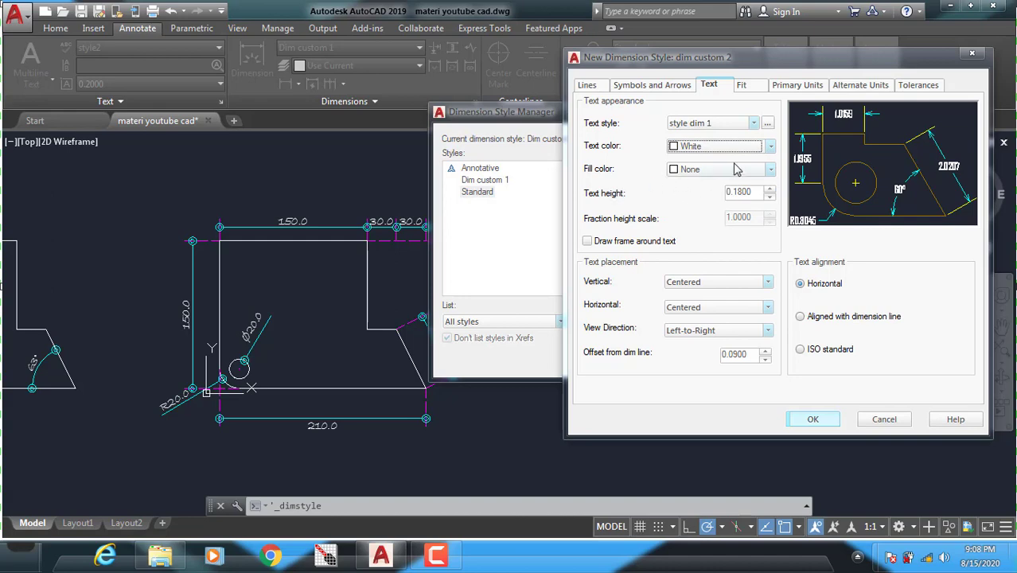
{"action": "left_click", "coordinate": [716, 284]}
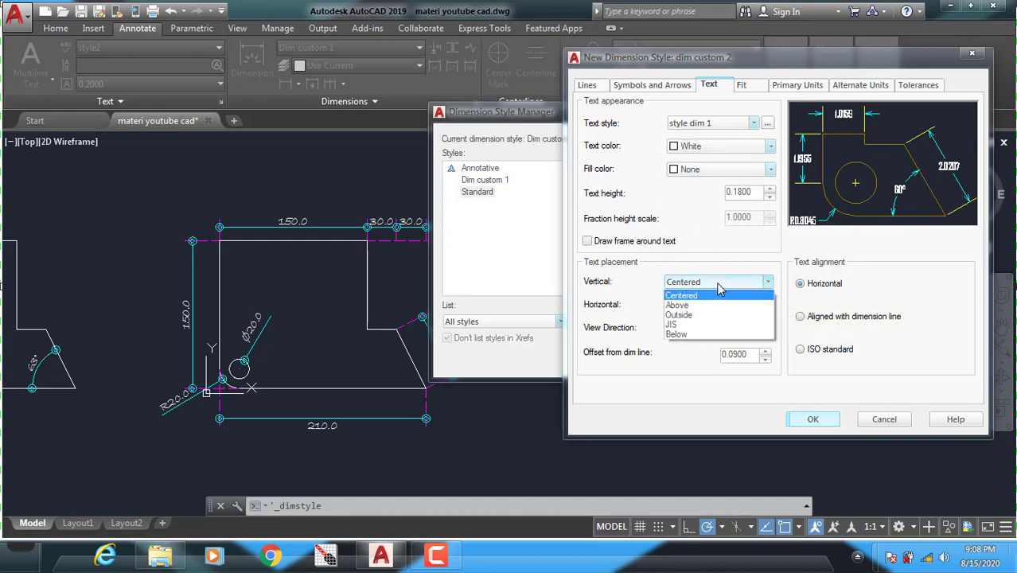
{"action": "left_click", "coordinate": [689, 315]}
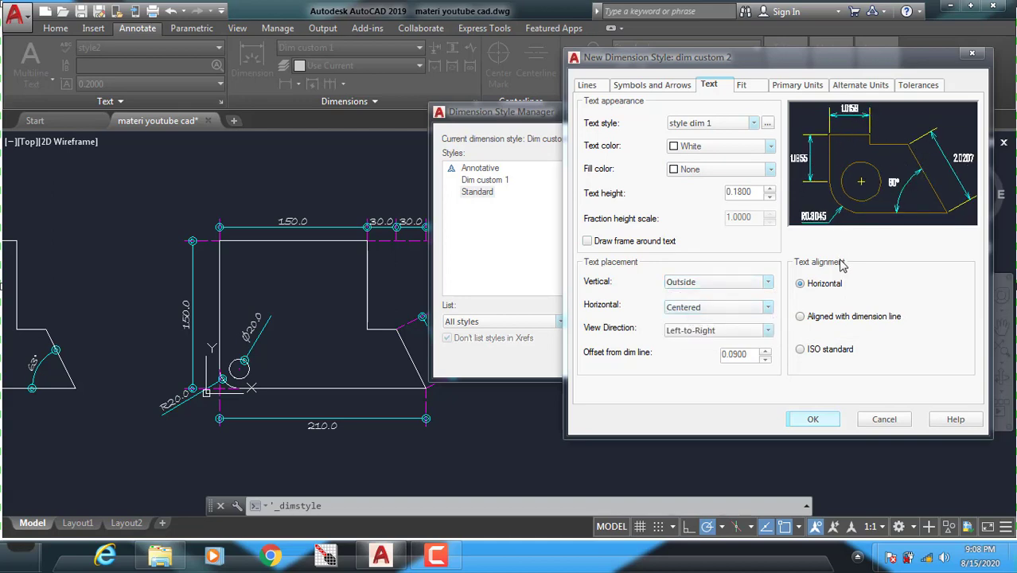
{"action": "left_click", "coordinate": [803, 318]}
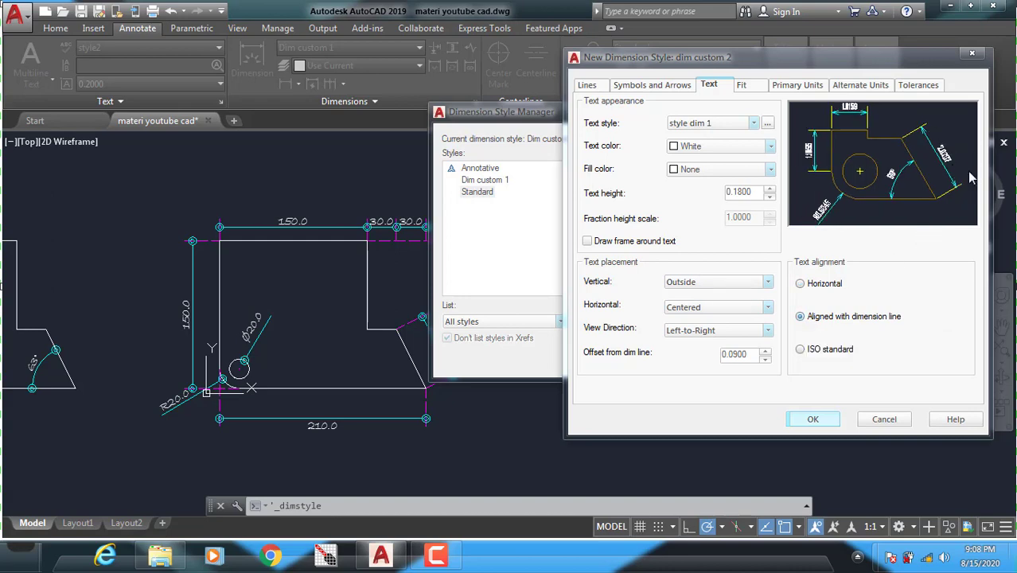
{"action": "left_click", "coordinate": [800, 286]}
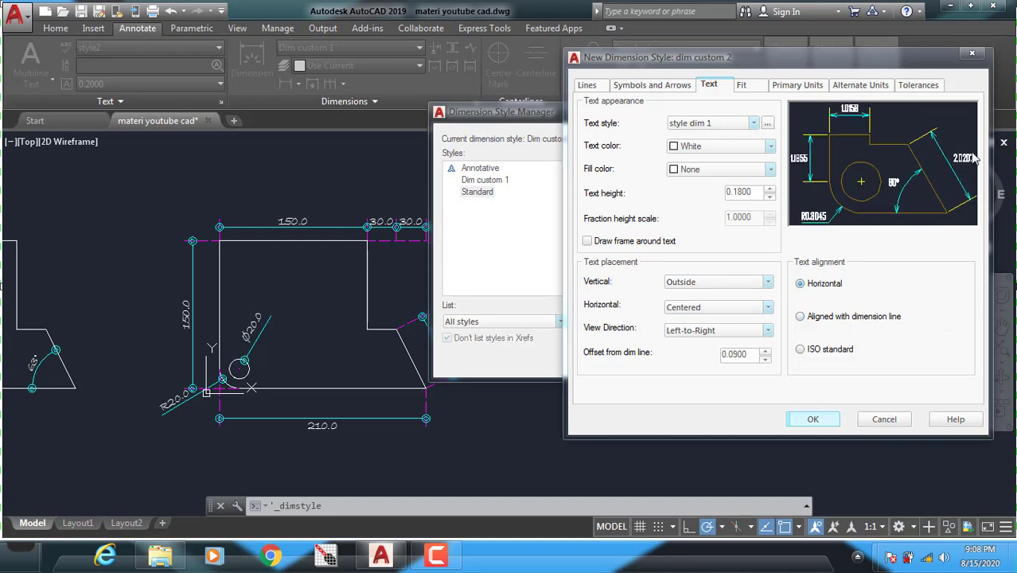
{"action": "left_click", "coordinate": [800, 317]}
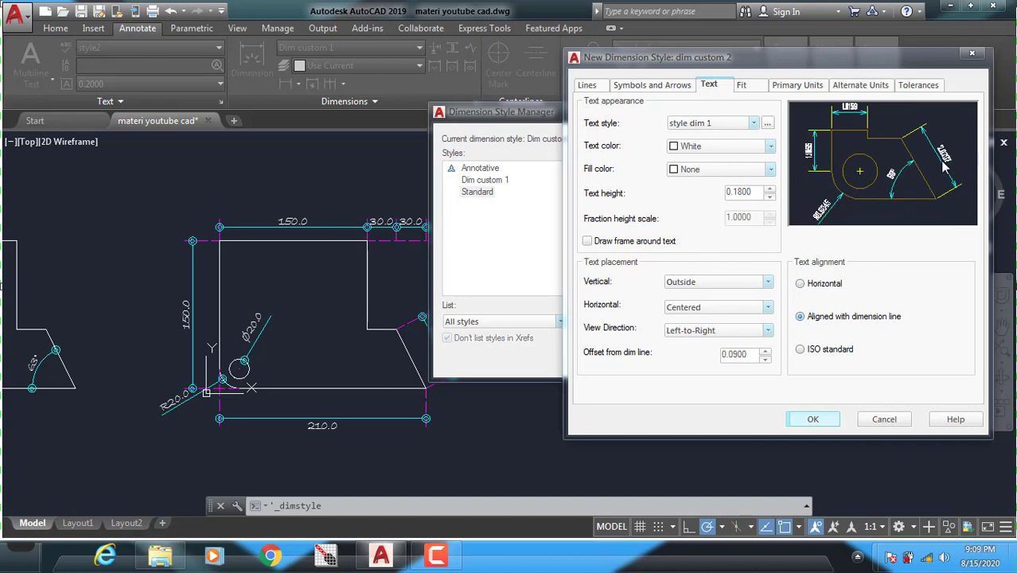
{"action": "left_click", "coordinate": [741, 85]}
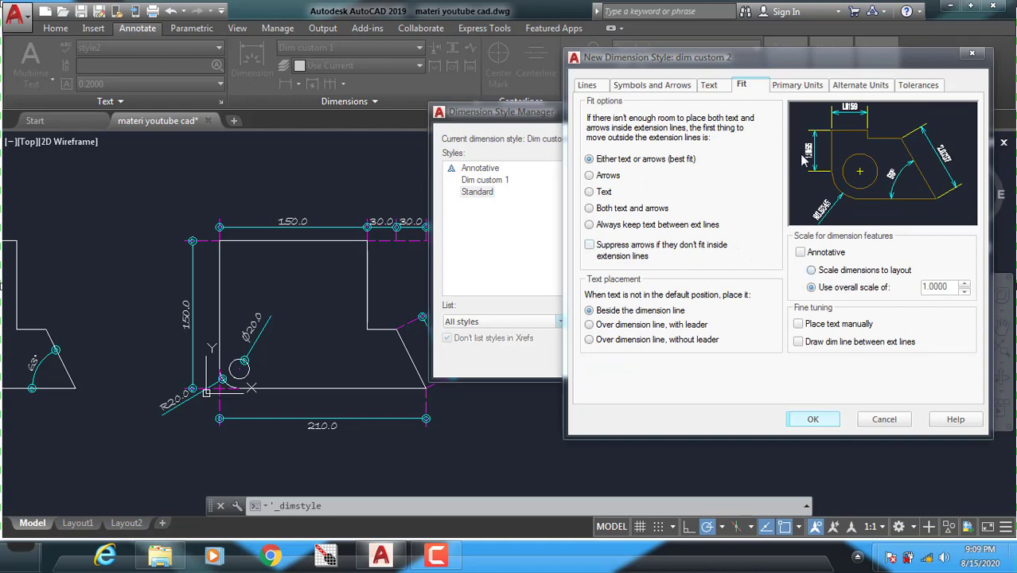
- Set linear precision to 0.0 and confirm the dim custom 2 style with OK
{"action": "left_click", "coordinate": [800, 86]}
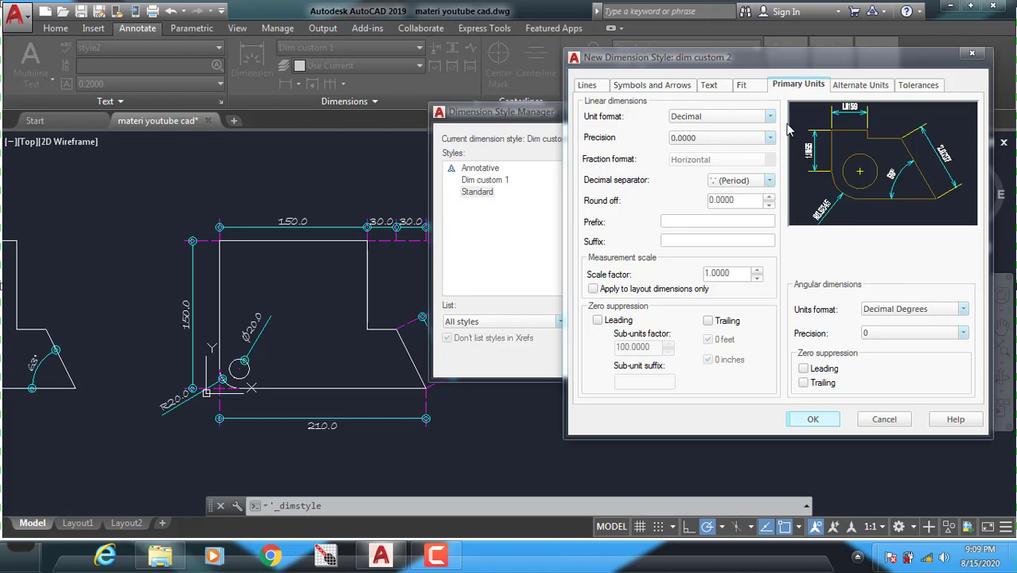
{"action": "left_click", "coordinate": [755, 140]}
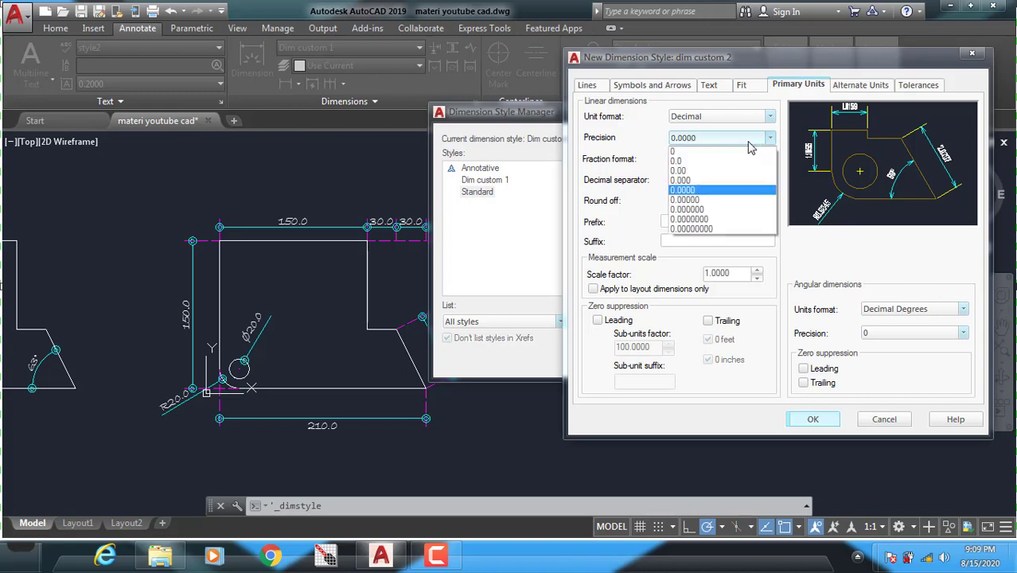
{"action": "left_click", "coordinate": [691, 165]}
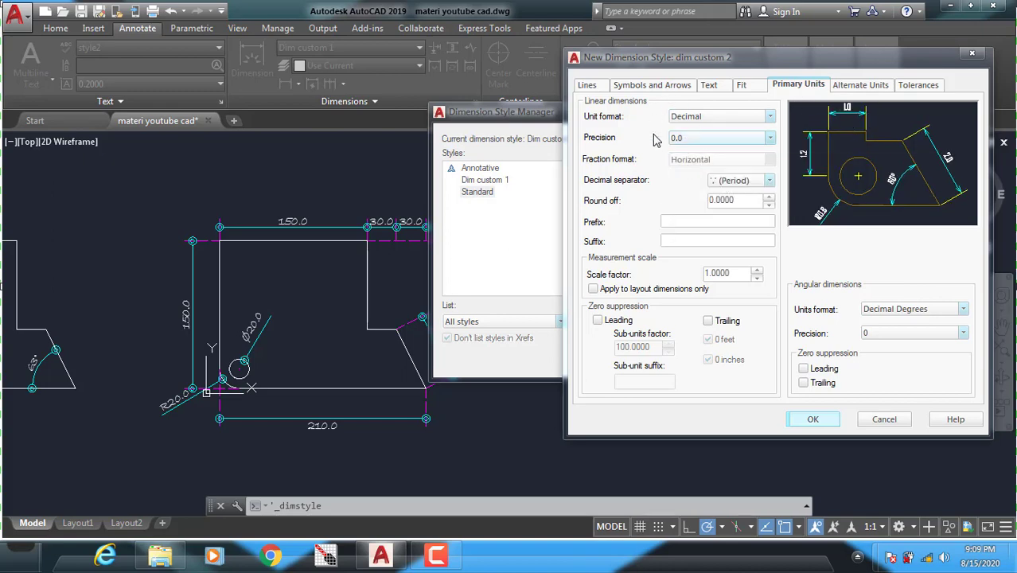
{"action": "left_click", "coordinate": [709, 86]}
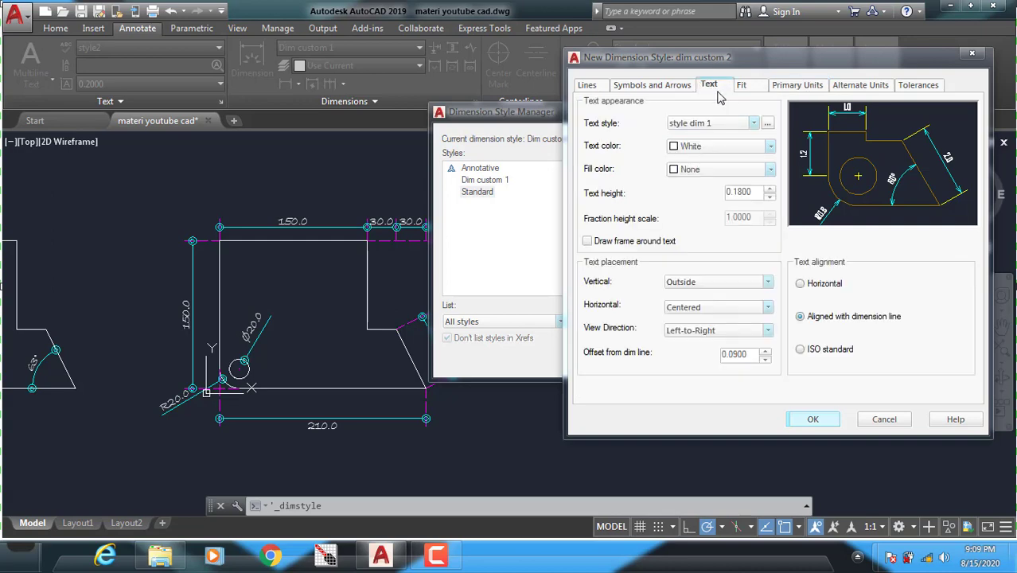
{"action": "left_click", "coordinate": [740, 88]}
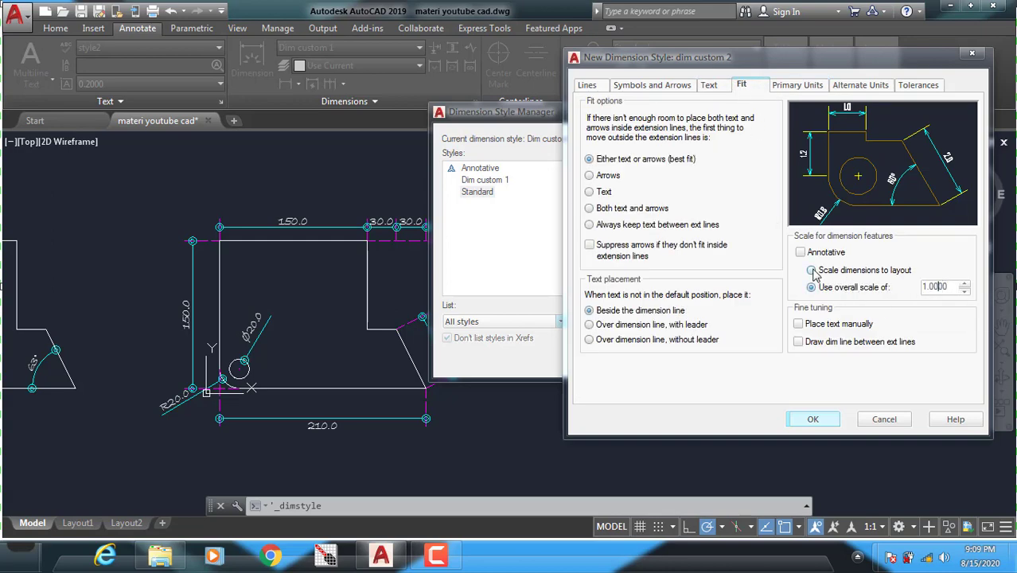
{"action": "left_click", "coordinate": [812, 420]}
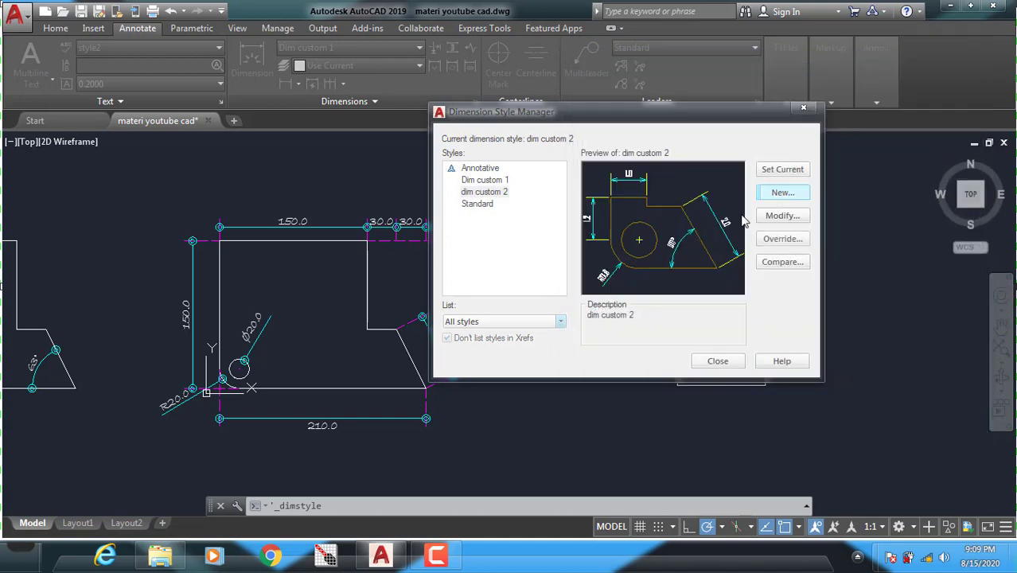
- Place a 40.0 linear dimension above the stepped plate's top edge, from its left to right end
{"action": "left_click", "coordinate": [712, 365]}
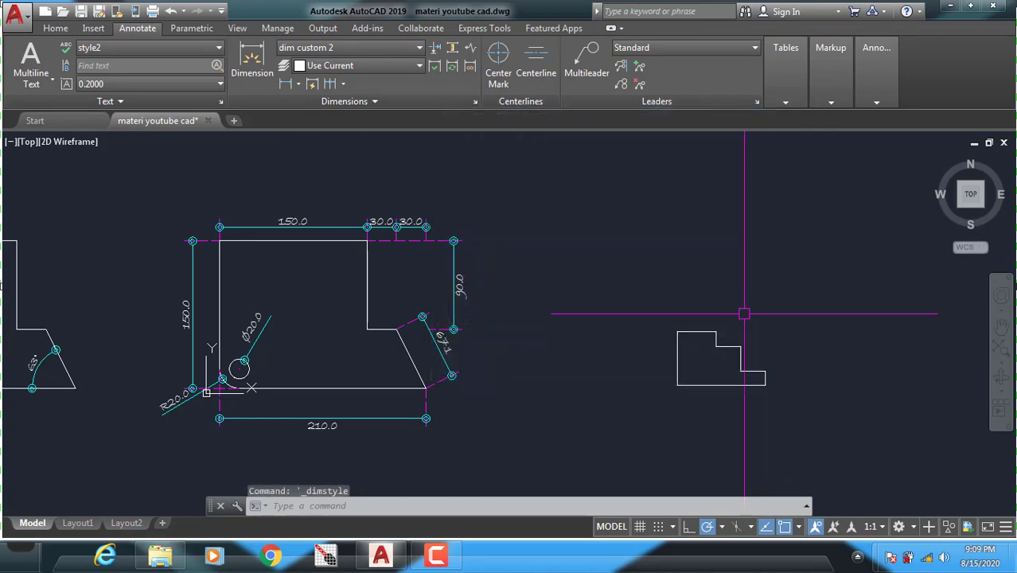
{"action": "middle_click_drag", "start_coordinate": [742, 311], "coordinate": [696, 285]}
{"action": "left_click", "coordinate": [284, 84]}
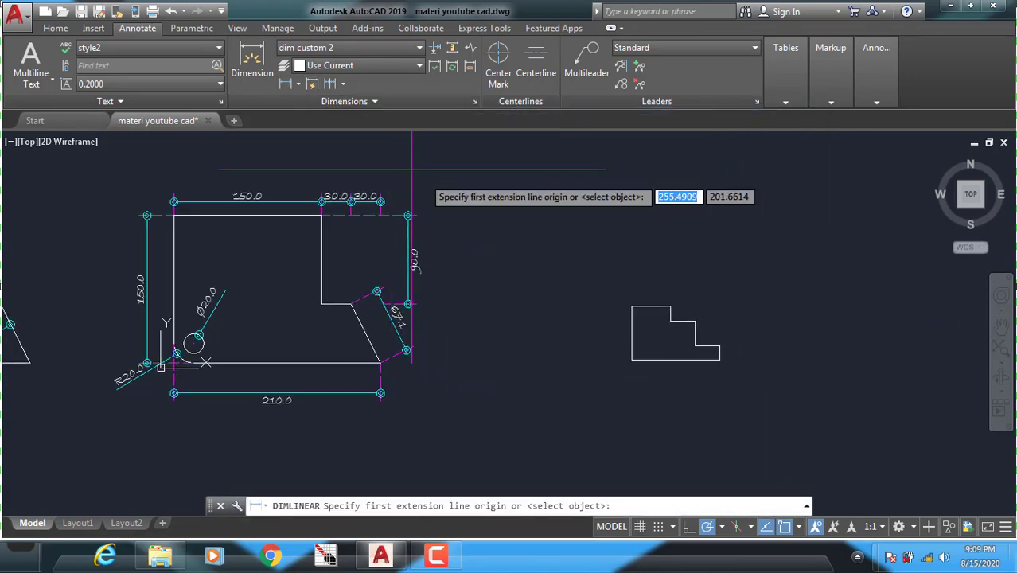
{"action": "left_click", "coordinate": [632, 307]}
{"action": "left_click", "coordinate": [670, 306]}
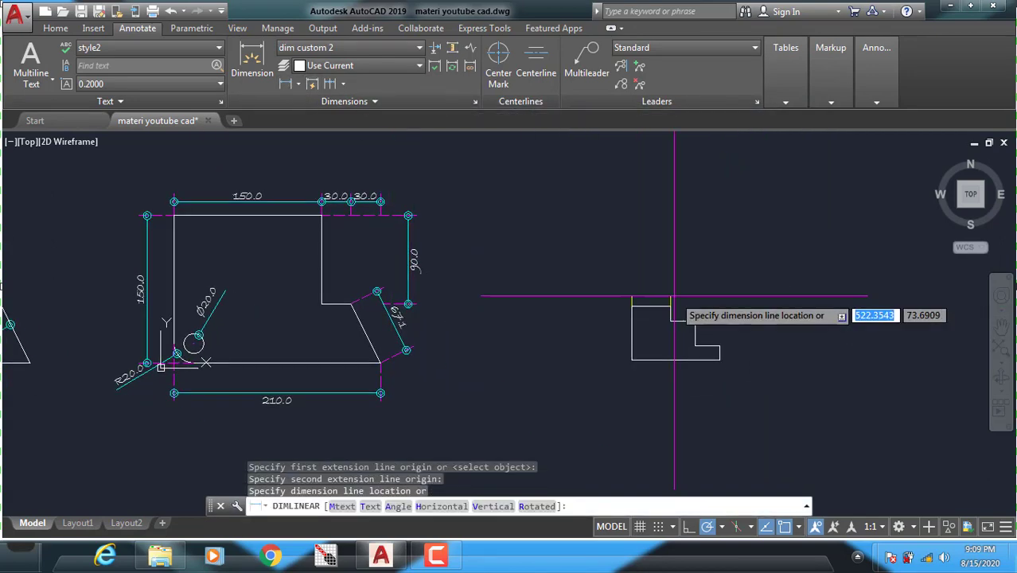
{"action": "scroll", "coordinate": [676, 299], "scroll_direction": "up", "scroll_amount": 4}
{"action": "left_click", "coordinate": [666, 295]}
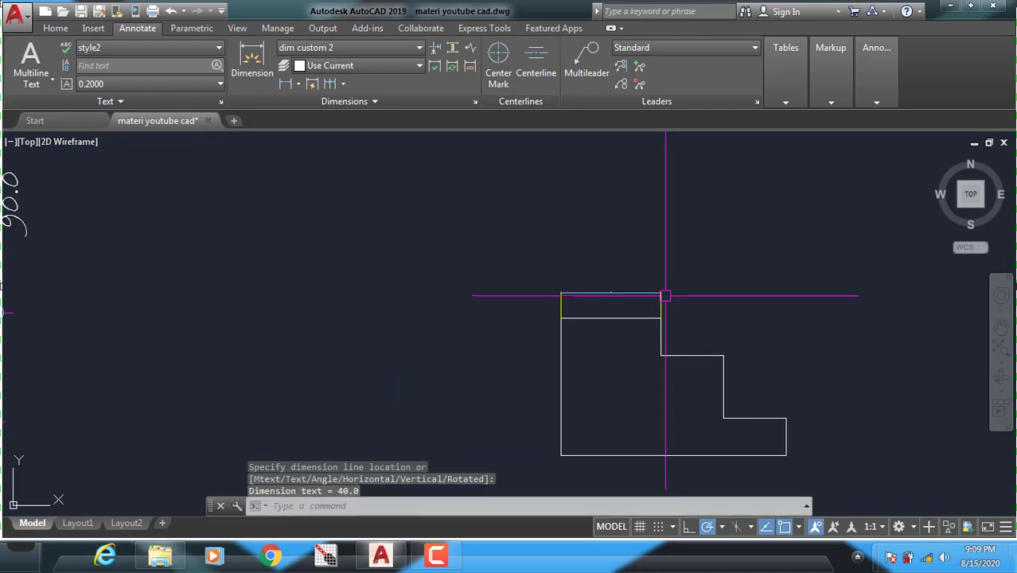
- Zoom and pan around the stepped plate to check the new 40.0 dimension
{"action": "scroll", "coordinate": [674, 298], "scroll_direction": "up", "scroll_amount": 2}
{"action": "scroll", "coordinate": [620, 268], "scroll_direction": "up", "scroll_amount": 2}
{"action": "scroll", "coordinate": [620, 268], "scroll_direction": "up", "scroll_amount": 2}
{"action": "scroll", "coordinate": [589, 267], "scroll_direction": "up", "scroll_amount": 1}
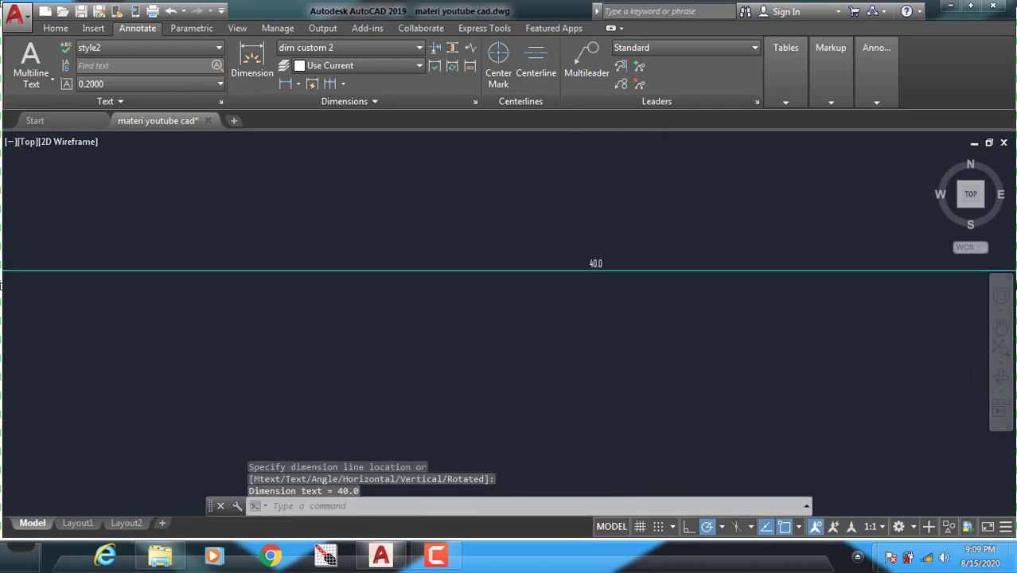
{"action": "scroll", "coordinate": [681, 307], "scroll_direction": "down", "scroll_amount": 4}
{"action": "middle_click_drag", "start_coordinate": [681, 307], "coordinate": [491, 294]}
{"action": "scroll", "coordinate": [490, 294], "scroll_direction": "down", "scroll_amount": 5}
{"action": "scroll", "coordinate": [477, 294], "scroll_direction": "up", "scroll_amount": 2}
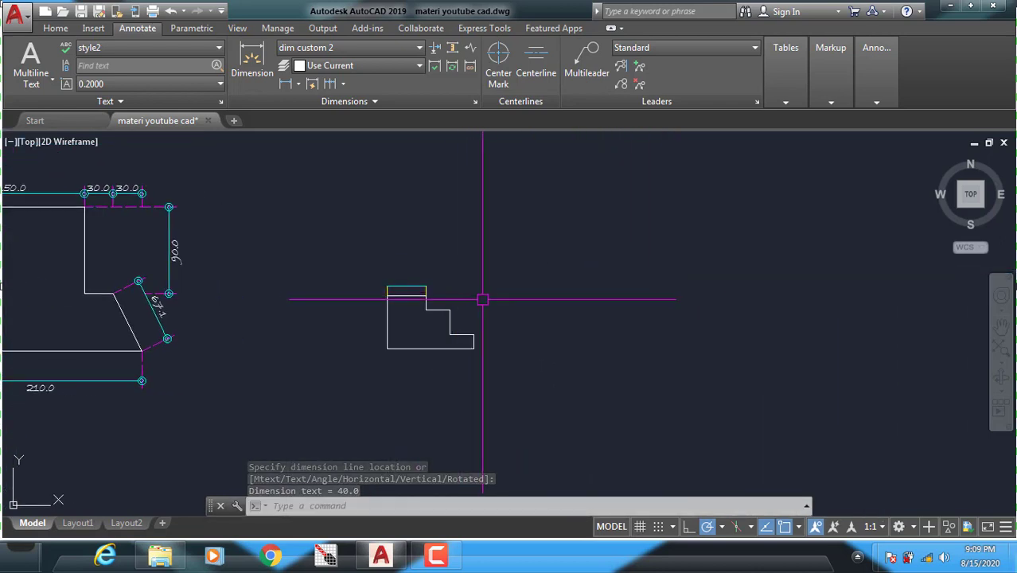
{"action": "scroll", "coordinate": [390, 291], "scroll_direction": "down", "scroll_amount": 2}
{"action": "scroll", "coordinate": [351, 307], "scroll_direction": "up", "scroll_amount": 4}
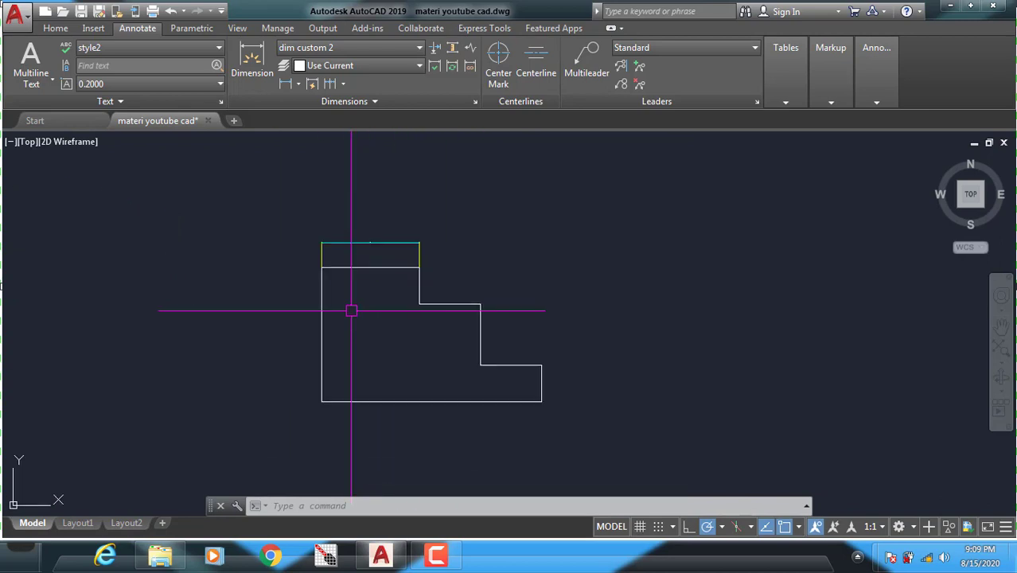
{"action": "scroll", "coordinate": [307, 319], "scroll_direction": "down", "scroll_amount": 2}
{"action": "scroll", "coordinate": [336, 319], "scroll_direction": "down", "scroll_amount": 2}
{"action": "middle_click_drag", "start_coordinate": [347, 329], "coordinate": [266, 348]}
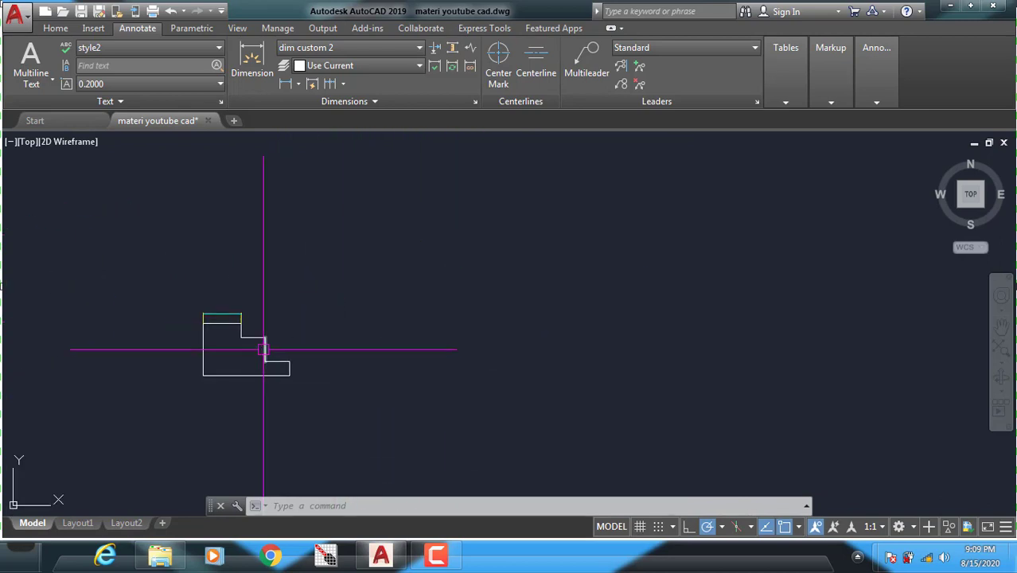
{"action": "scroll", "coordinate": [243, 311], "scroll_direction": "up", "scroll_amount": 4}
{"action": "scroll", "coordinate": [252, 315], "scroll_direction": "up", "scroll_amount": 2}
{"action": "middle_click_drag", "start_coordinate": [251, 314], "coordinate": [168, 283]}
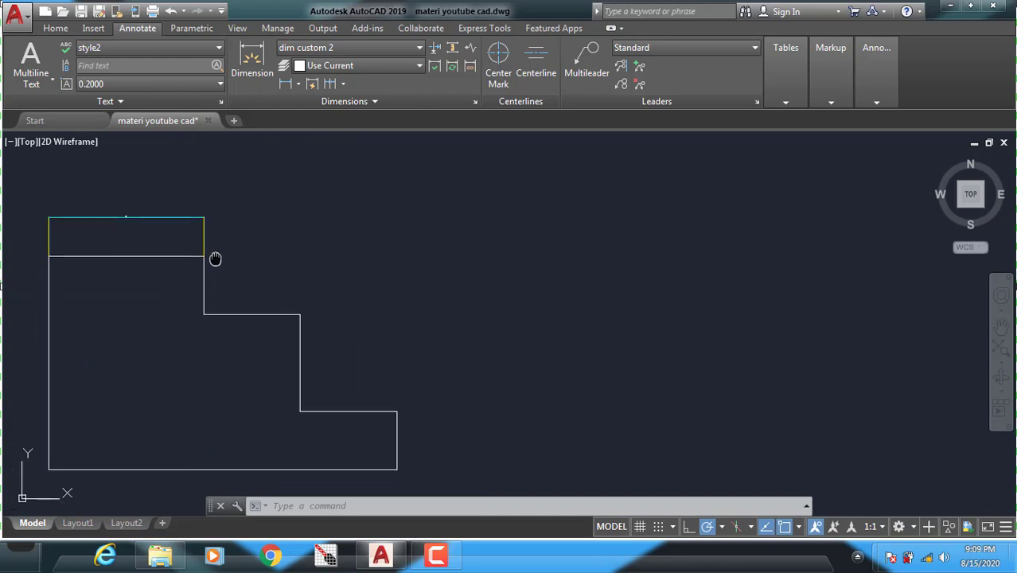
- Modify dim custom 2 in the Dimension Style Manager, reviewing its Fit, arrow and text settings
{"action": "left_click", "coordinate": [473, 102]}
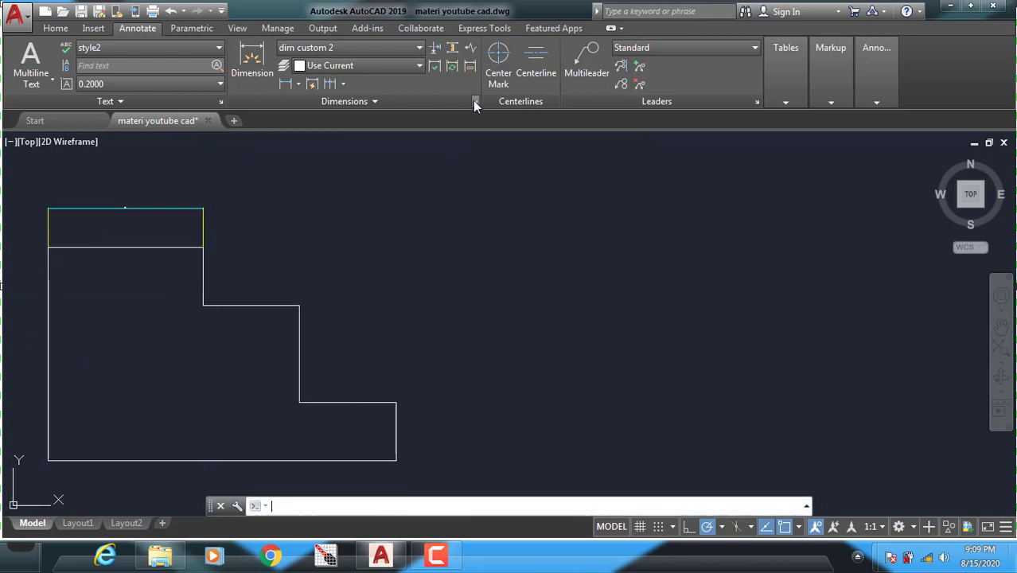
{"action": "left_click_drag", "start_coordinate": [481, 144], "coordinate": [609, 116]}
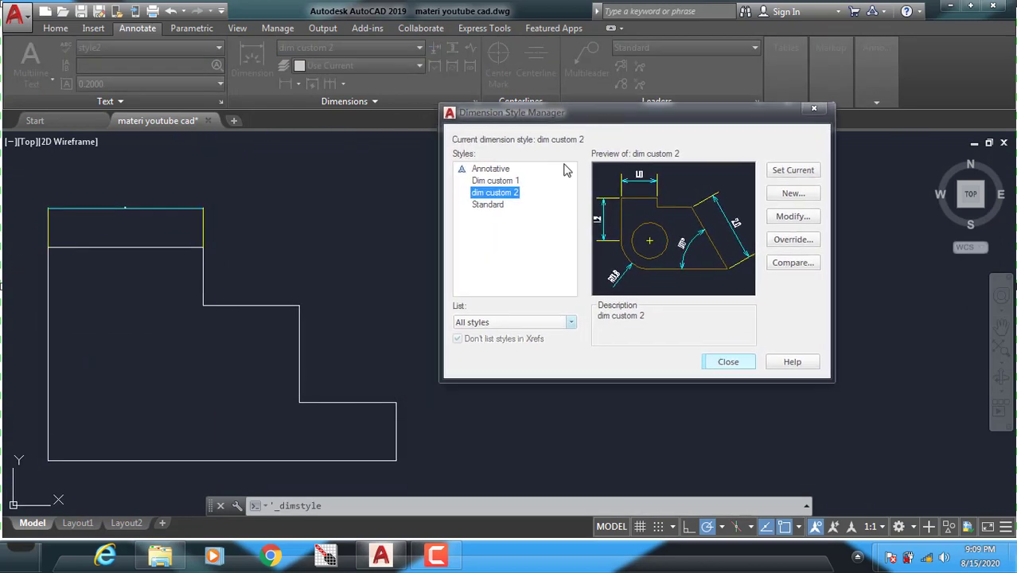
{"action": "left_click", "coordinate": [810, 225]}
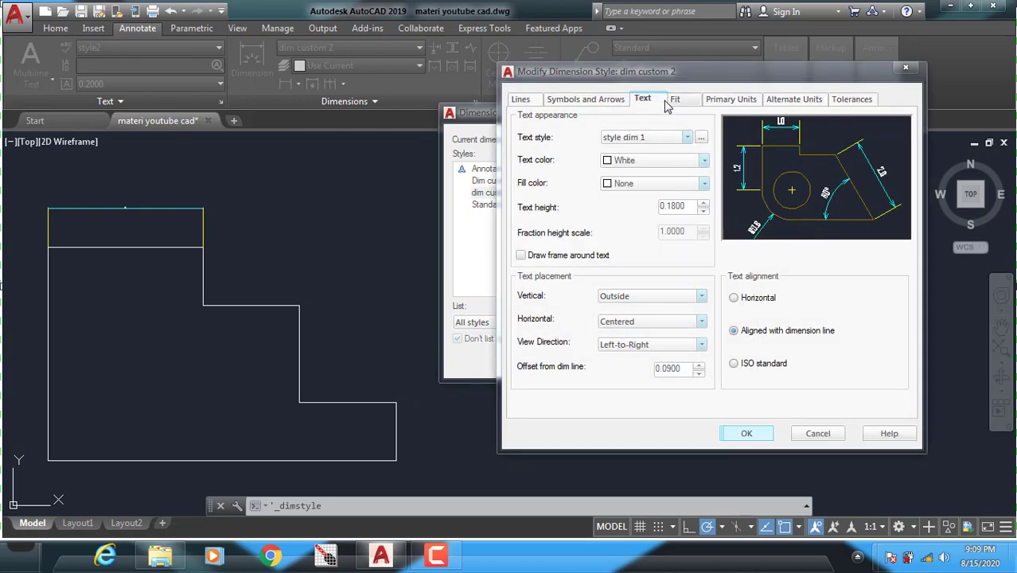
{"action": "left_click", "coordinate": [677, 100]}
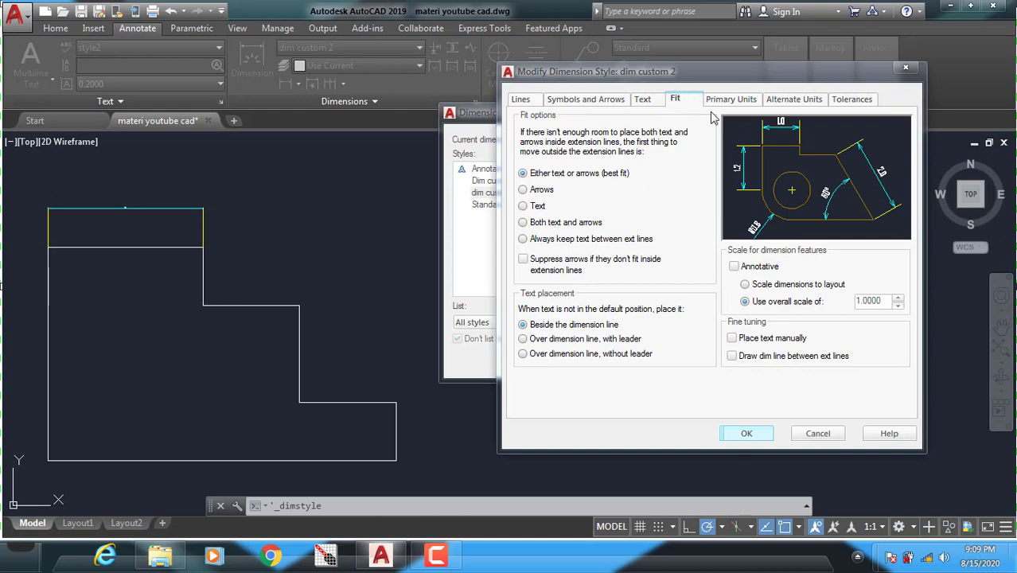
{"action": "left_click", "coordinate": [580, 102]}
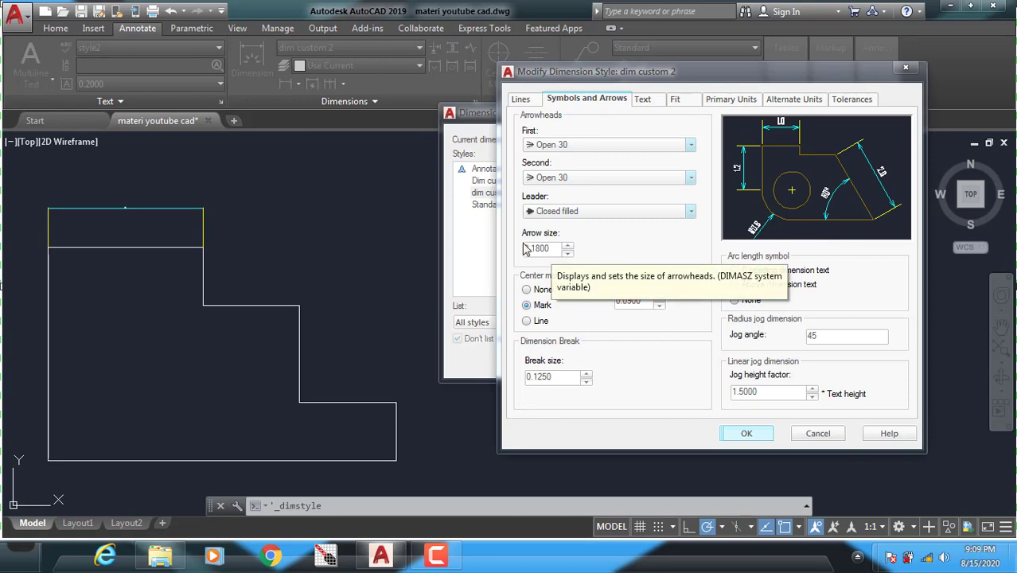
{"action": "left_click", "coordinate": [642, 101]}
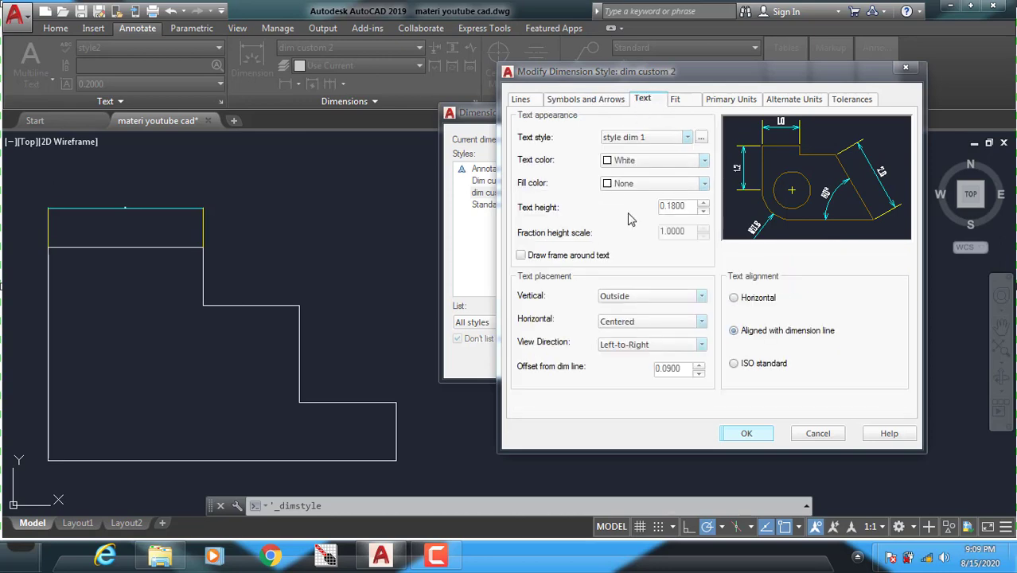
{"action": "left_click", "coordinate": [676, 101]}
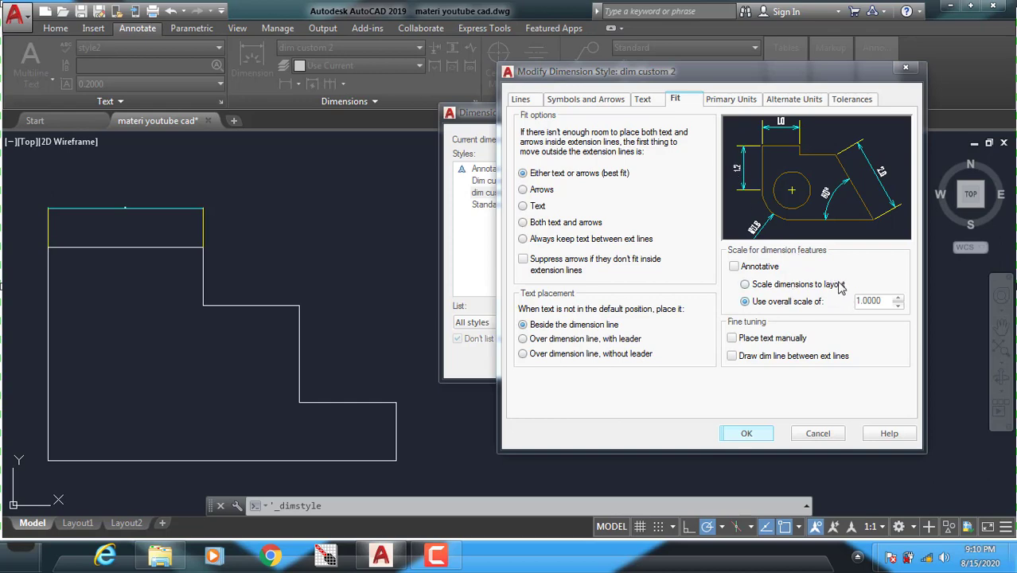
- Change the Fit tab's overall scale from 1.0000 to 25 and close the style manager
{"action": "left_click_drag", "start_coordinate": [883, 301], "coordinate": [849, 300]}
{"action": "type", "text": "25"}
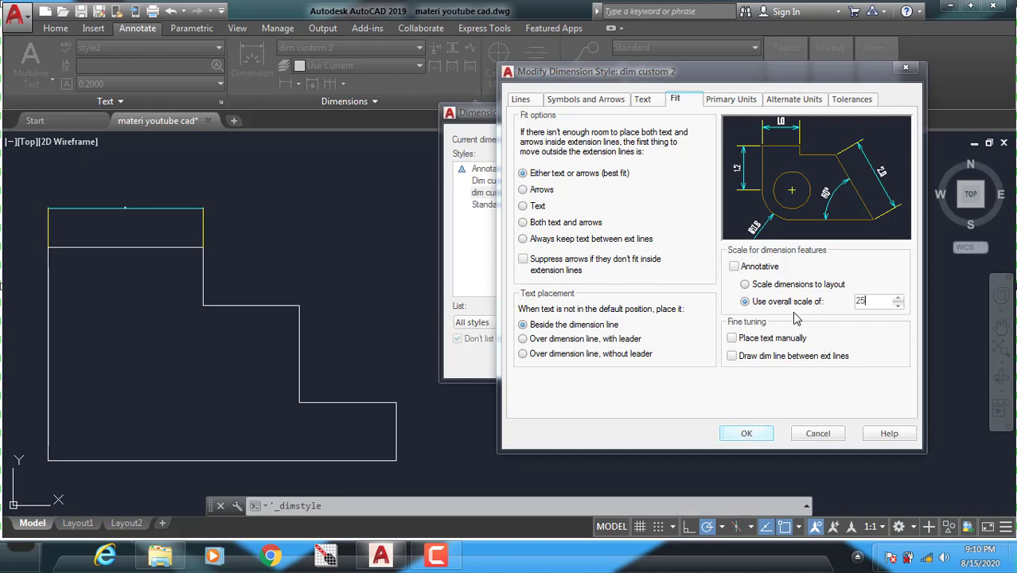
{"action": "double_click", "coordinate": [858, 299]}
{"action": "left_click", "coordinate": [748, 433]}
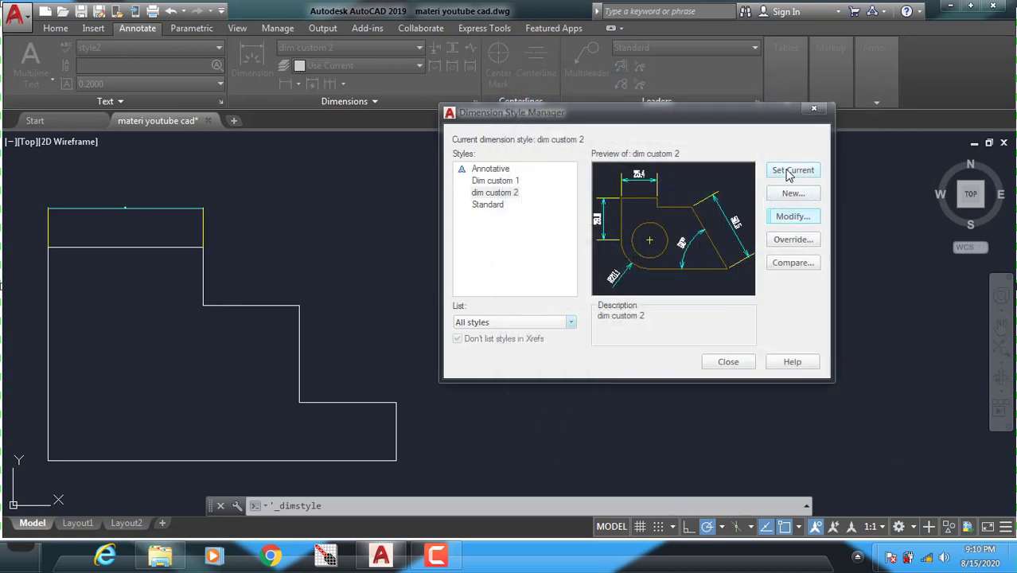
{"action": "left_click", "coordinate": [727, 362]}
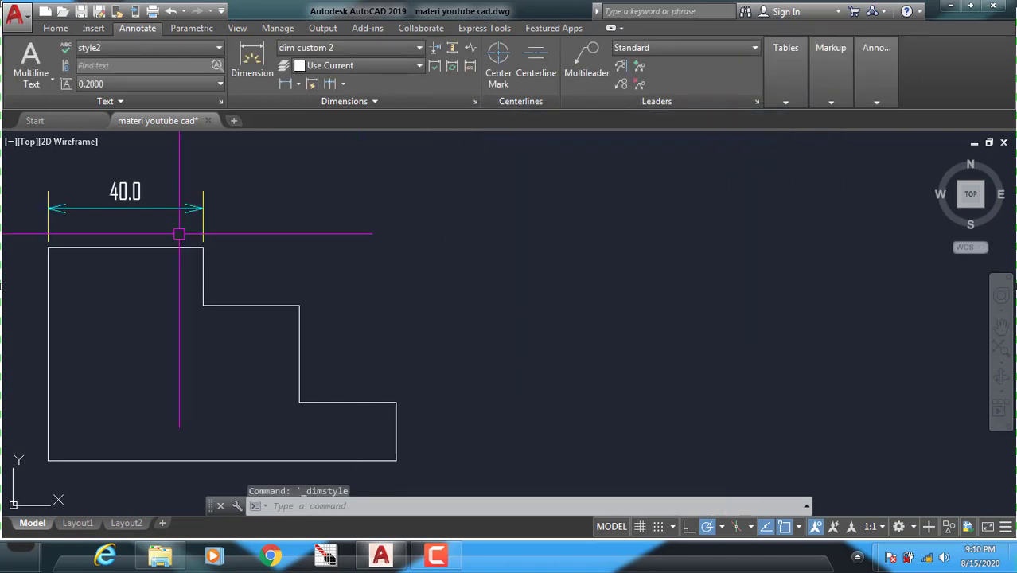
- Pan and zoom to bring the rescaled 40.0 dimension and plate into view
{"action": "middle_click_drag", "start_coordinate": [179, 229], "coordinate": [381, 237]}
{"action": "scroll", "coordinate": [381, 236], "scroll_direction": "up", "scroll_amount": 2}
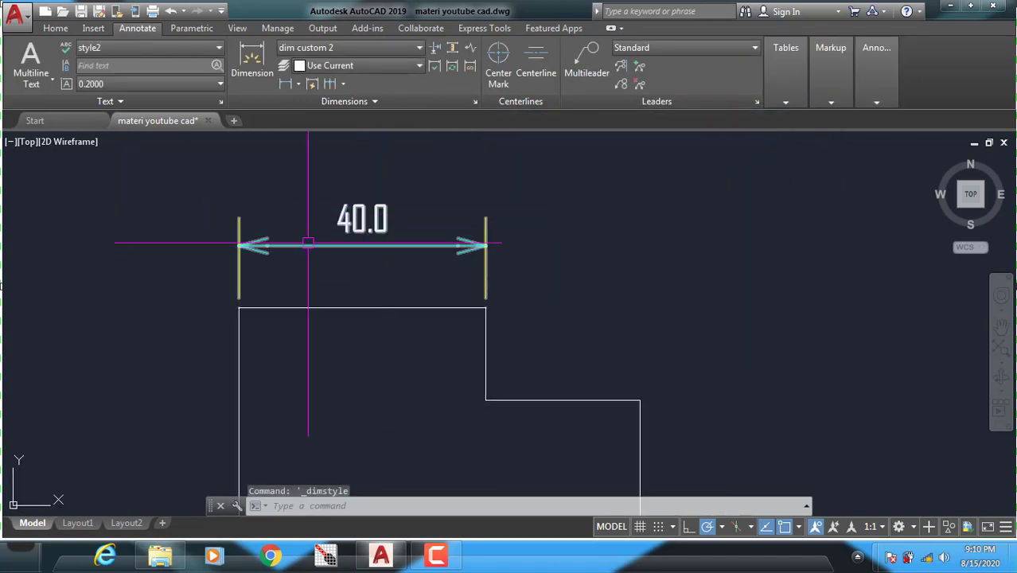
{"action": "scroll", "coordinate": [263, 256], "scroll_direction": "up", "scroll_amount": 2}
{"action": "scroll", "coordinate": [462, 188], "scroll_direction": "up", "scroll_amount": 1}
{"action": "scroll", "coordinate": [525, 279], "scroll_direction": "down", "scroll_amount": 4}
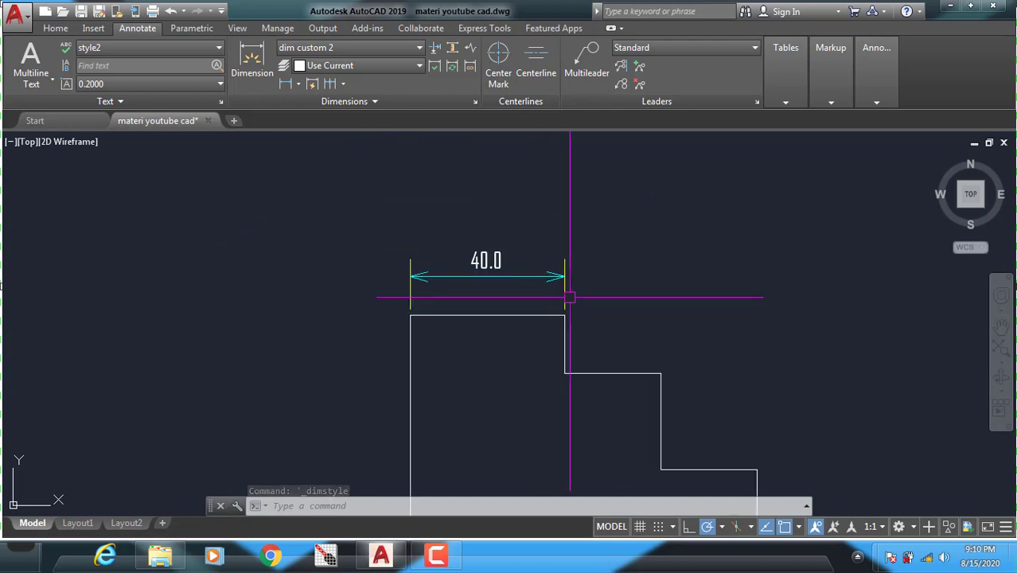
{"action": "scroll", "coordinate": [573, 263], "scroll_direction": "down", "scroll_amount": 2}
{"action": "middle_click_drag", "start_coordinate": [589, 274], "coordinate": [369, 237]}
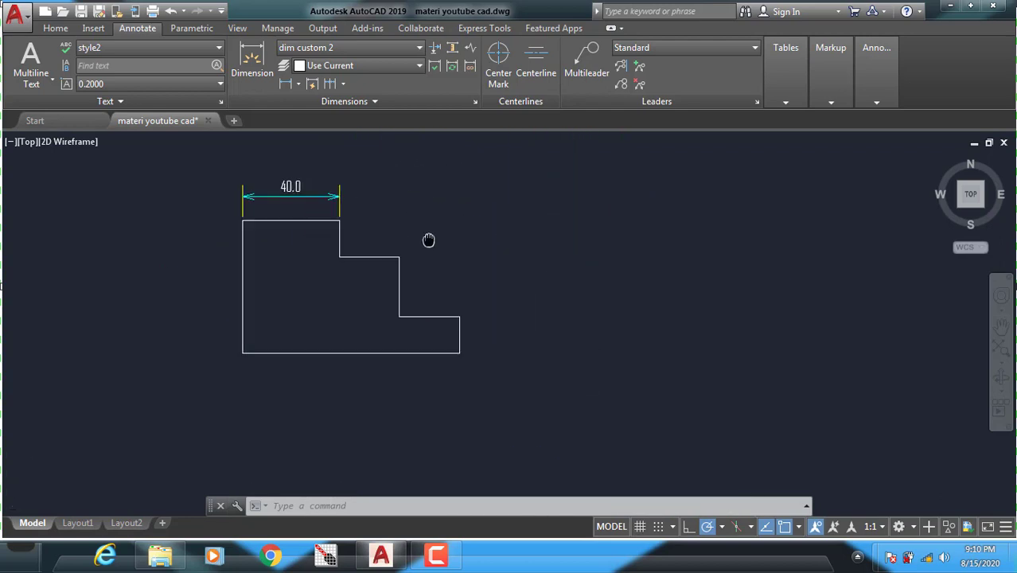
{"action": "middle_click_drag", "start_coordinate": [303, 226], "coordinate": [352, 211]}
{"action": "scroll", "coordinate": [301, 200], "scroll_direction": "up", "scroll_amount": 2}
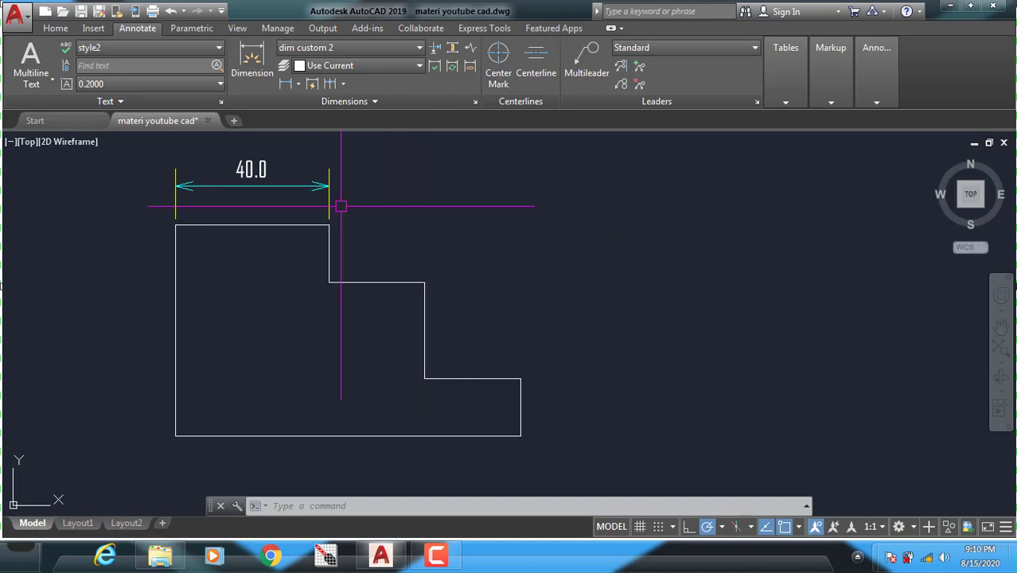
{"action": "middle_click_drag", "start_coordinate": [335, 205], "coordinate": [307, 250]}
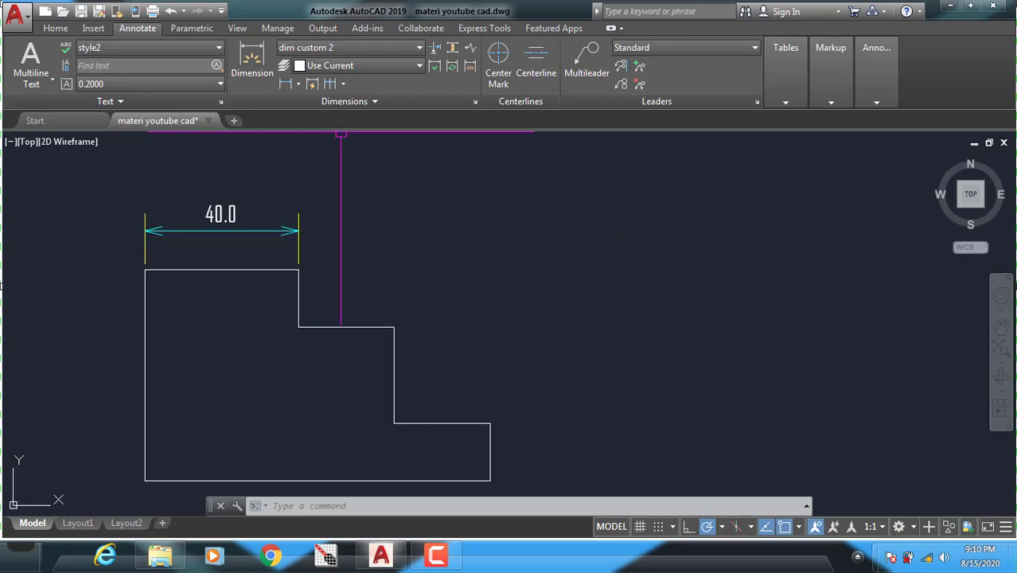
- Chain two continued 25.0 dimensions after the 40.0 along the plate's top step corners
{"action": "left_click", "coordinate": [342, 83]}
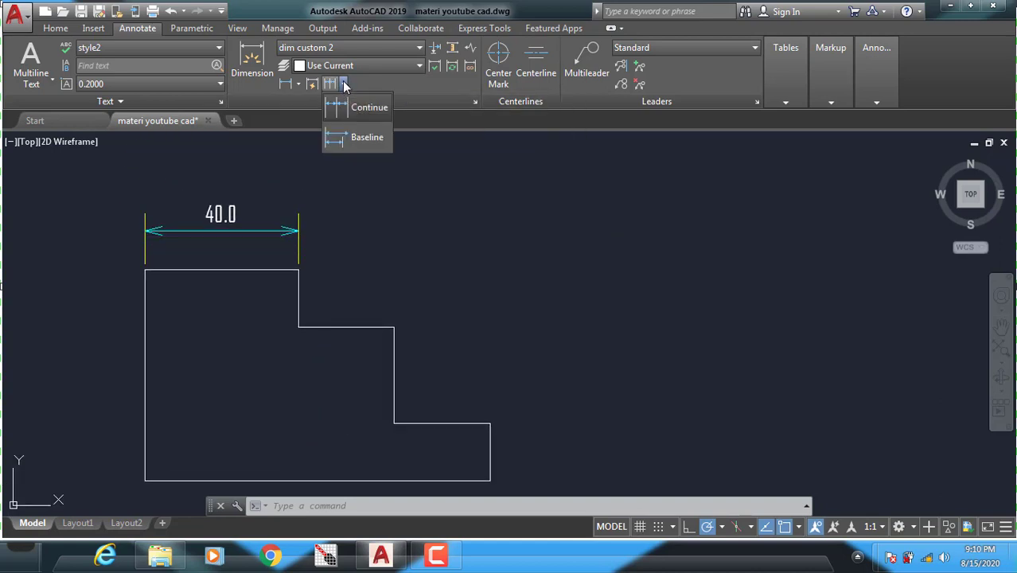
{"action": "left_click", "coordinate": [368, 107]}
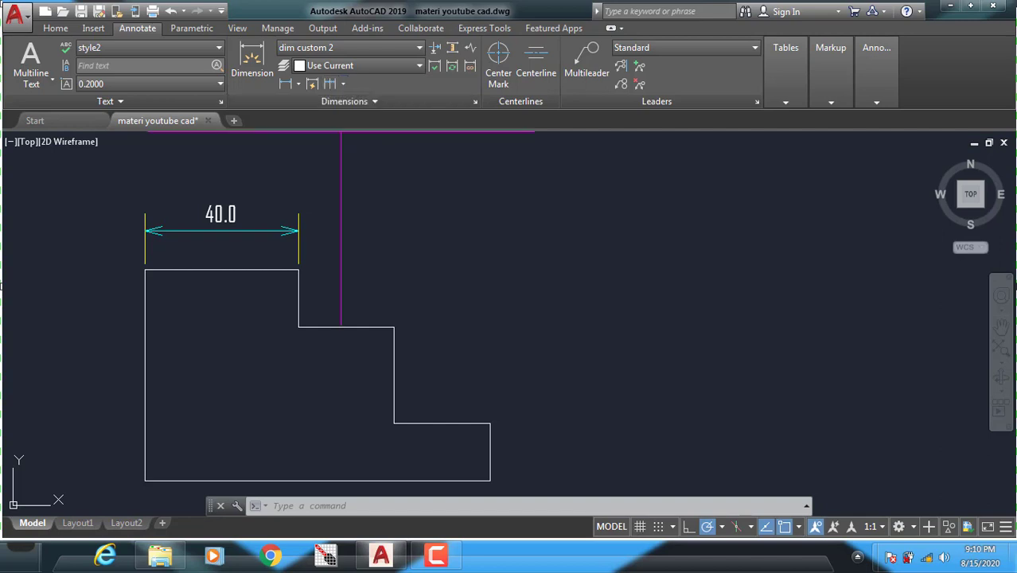
{"action": "left_click", "coordinate": [394, 326]}
{"action": "left_click", "coordinate": [490, 423]}
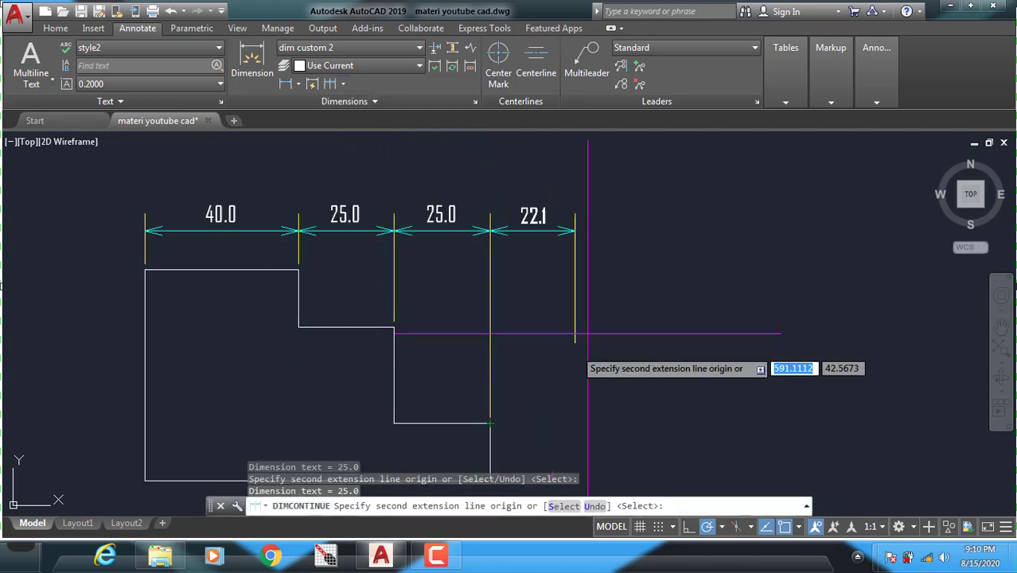
{"action": "right_click", "coordinate": [613, 310]}
{"action": "left_click", "coordinate": [648, 319]}
{"action": "scroll", "coordinate": [716, 274], "scroll_direction": "down", "scroll_amount": 5}
{"action": "scroll", "coordinate": [674, 252], "scroll_direction": "down", "scroll_amount": 1}
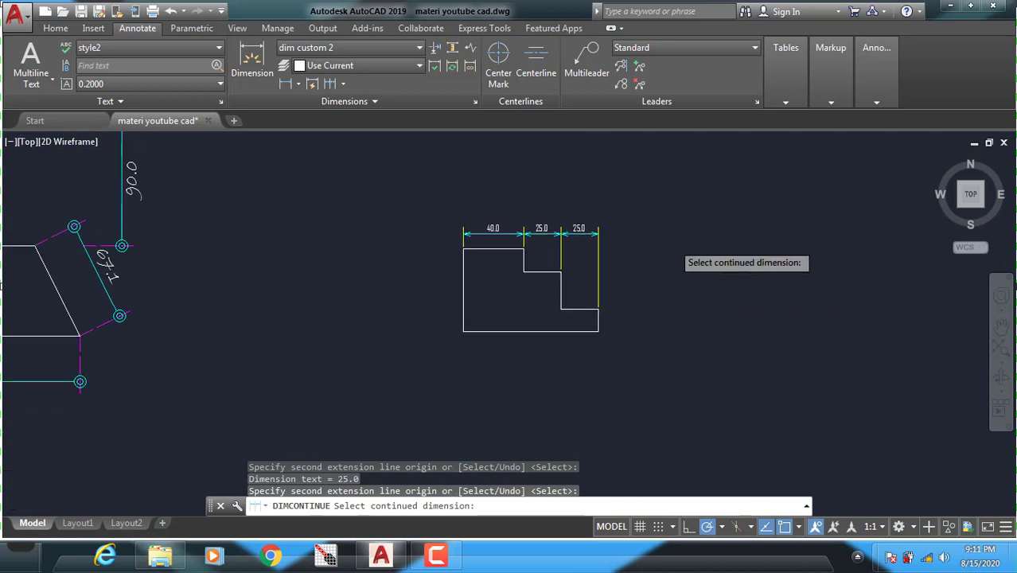
{"action": "scroll", "coordinate": [664, 257], "scroll_direction": "up", "scroll_amount": 3}
{"action": "scroll", "coordinate": [605, 270], "scroll_direction": "up", "scroll_amount": 2}
{"action": "key", "text": "Escape"}
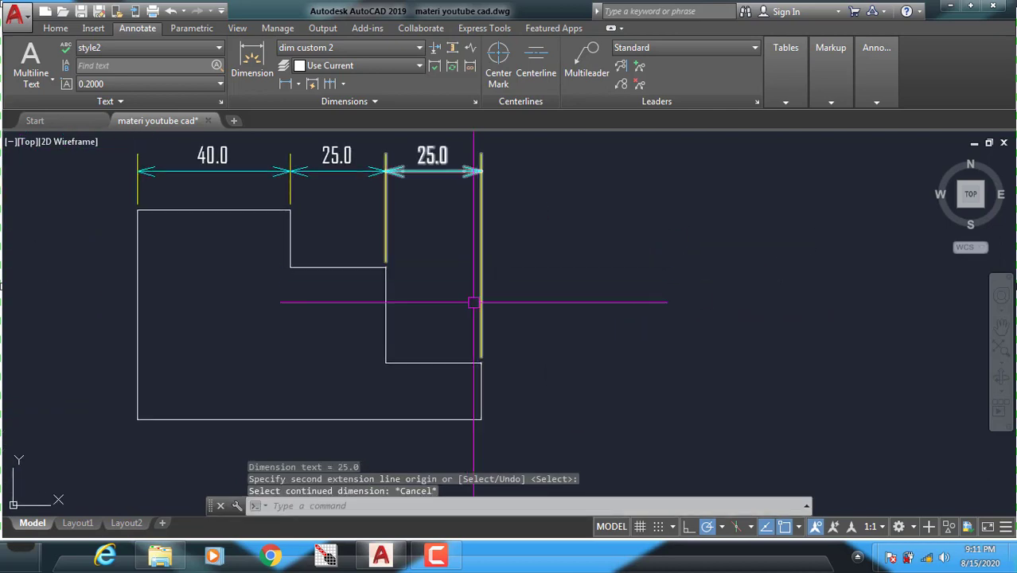
{"action": "left_click", "coordinate": [93, 206]}
- Copy the plate outline three times to the right from its bottom-left corner
{"action": "left_click", "coordinate": [487, 423]}
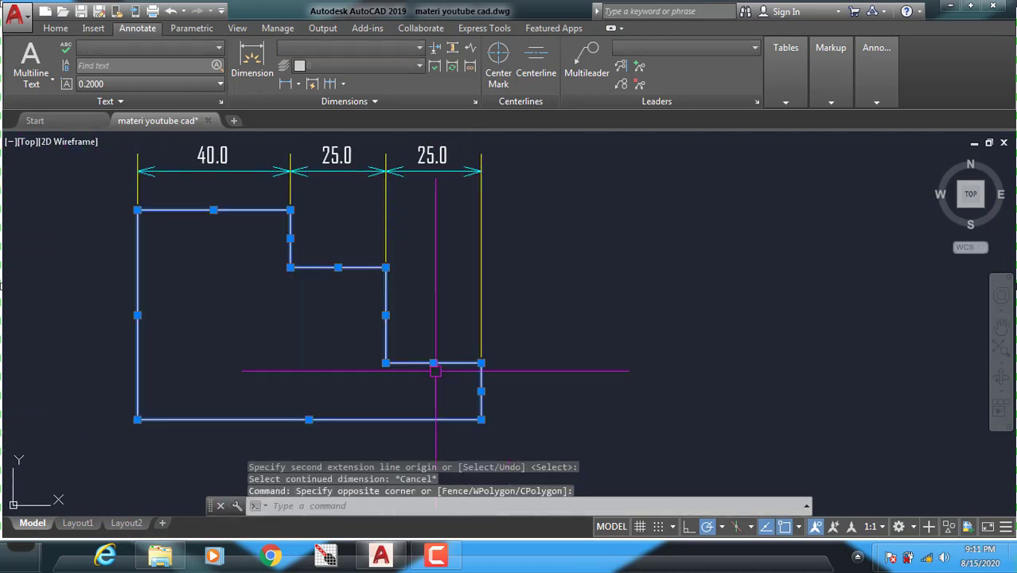
{"action": "left_click", "coordinate": [55, 29]}
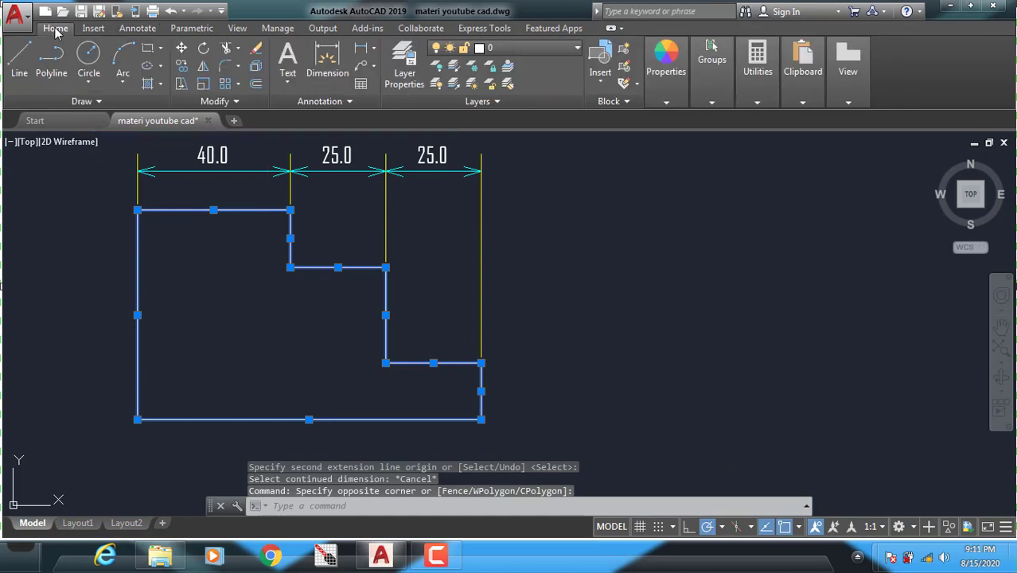
{"action": "left_click", "coordinate": [182, 67]}
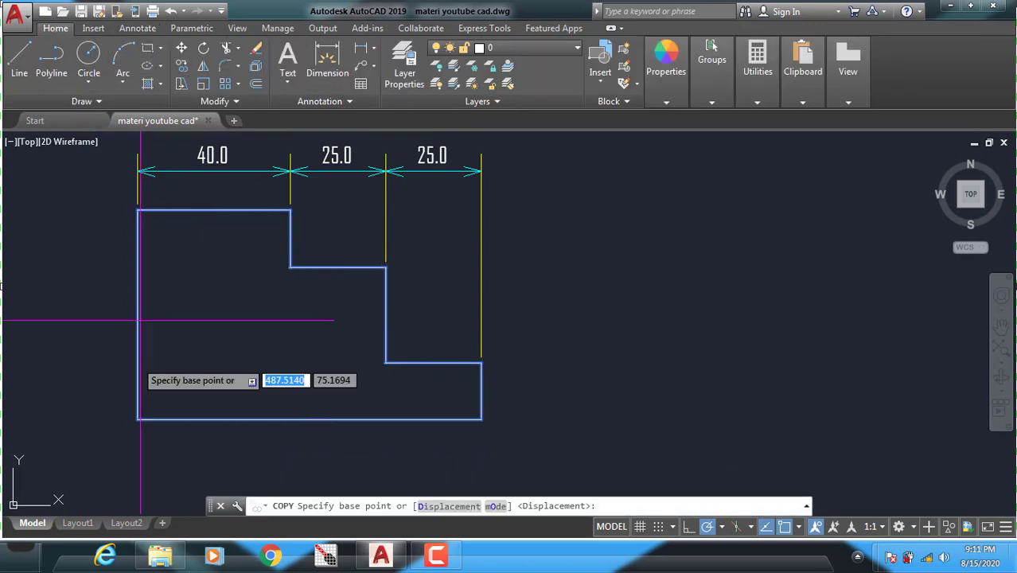
{"action": "left_click", "coordinate": [137, 420]}
{"action": "left_click", "coordinate": [482, 419]}
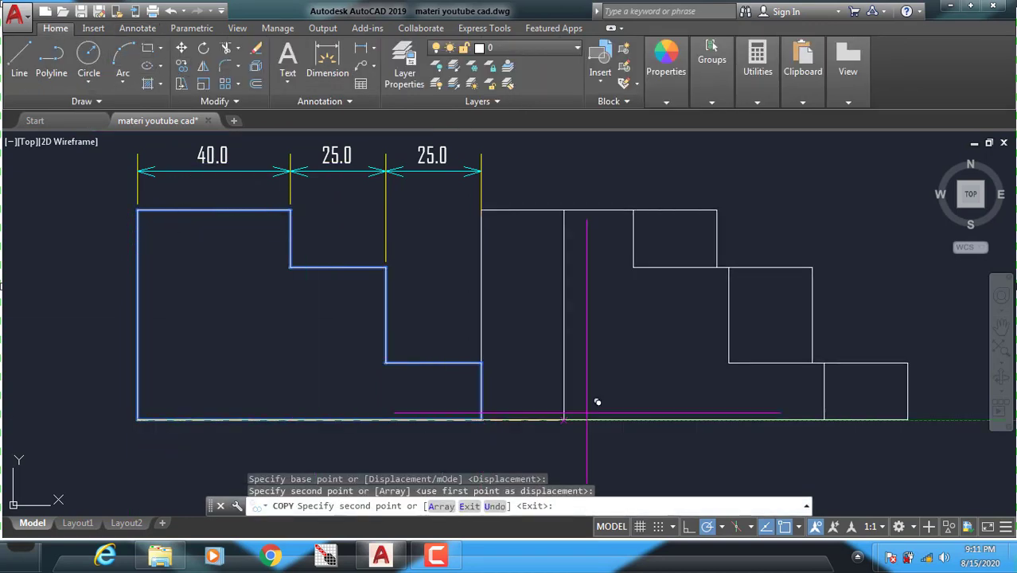
{"action": "left_click", "coordinate": [824, 419]}
{"action": "scroll", "coordinate": [795, 409], "scroll_direction": "down", "scroll_amount": 2}
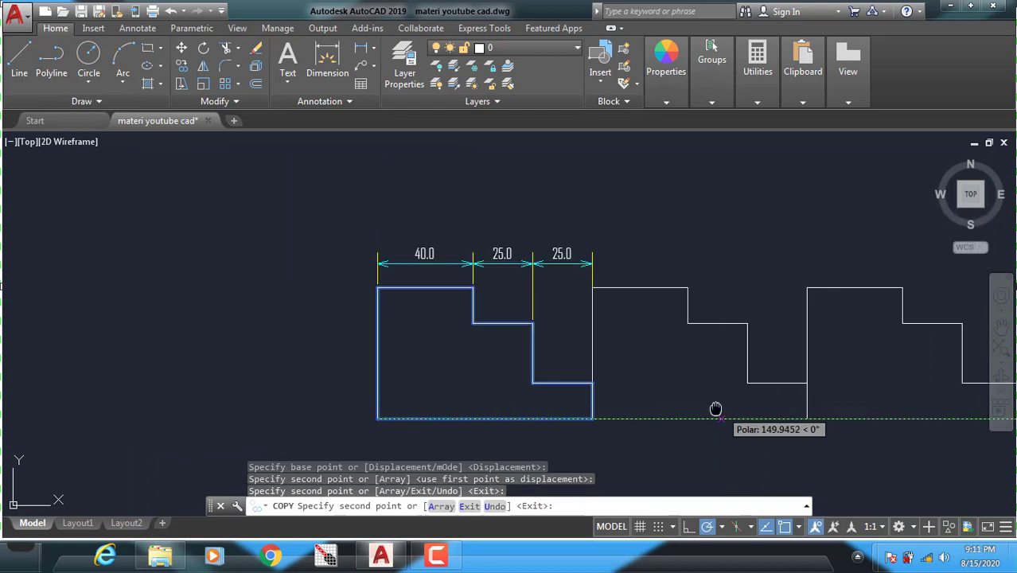
{"action": "left_click", "coordinate": [777, 390]}
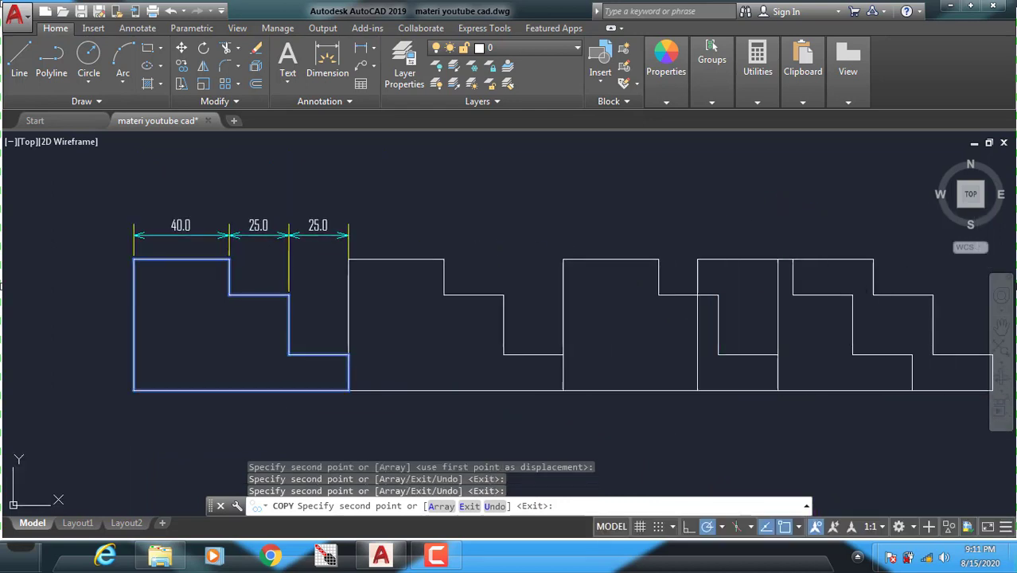
{"action": "key", "text": "Return"}
{"action": "key", "text": "Escape"}
{"action": "scroll", "coordinate": [354, 253], "scroll_direction": "up", "scroll_amount": 2}
- Select the three top dimensions with a crossing window
{"action": "middle_click_drag", "start_coordinate": [359, 249], "coordinate": [477, 268]}
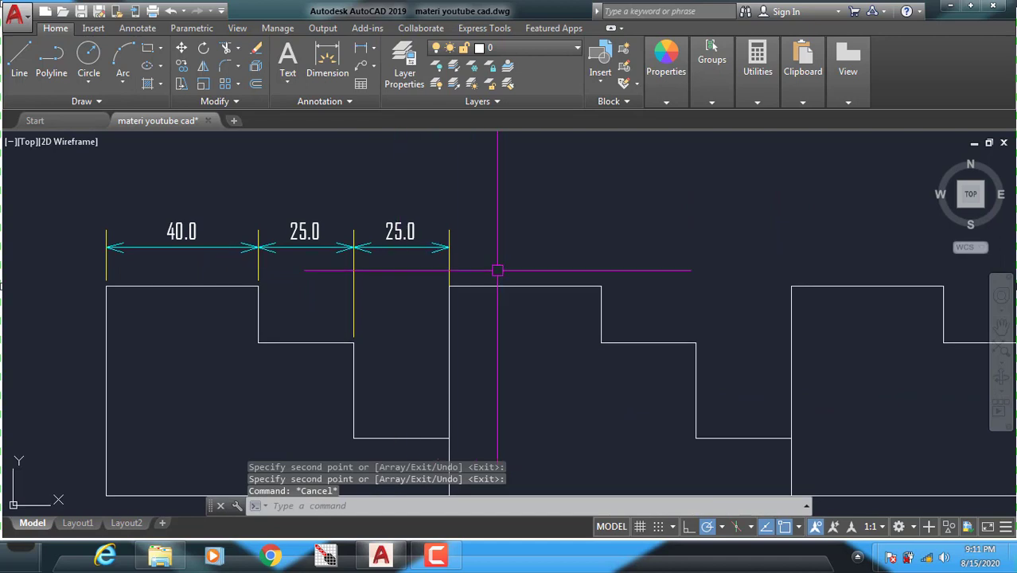
{"action": "left_click", "coordinate": [486, 246]}
{"action": "left_click", "coordinate": [165, 193]}
{"action": "type", "text": "e"}
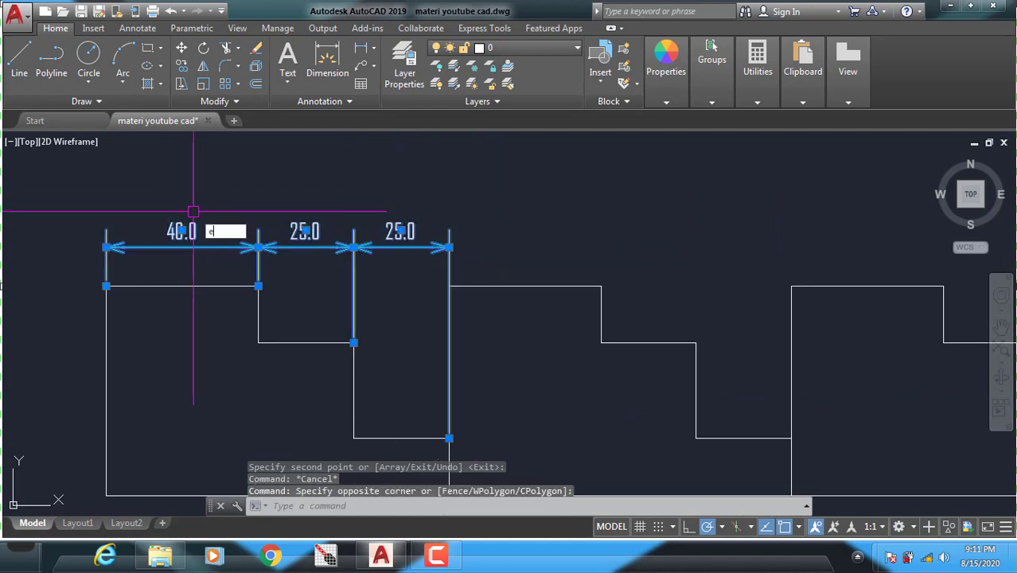
- Erase the old top dimensions and redraw a 40.0 linear dimension above the first plate
{"action": "key", "text": "Return"}
{"action": "type", "text": "d"}
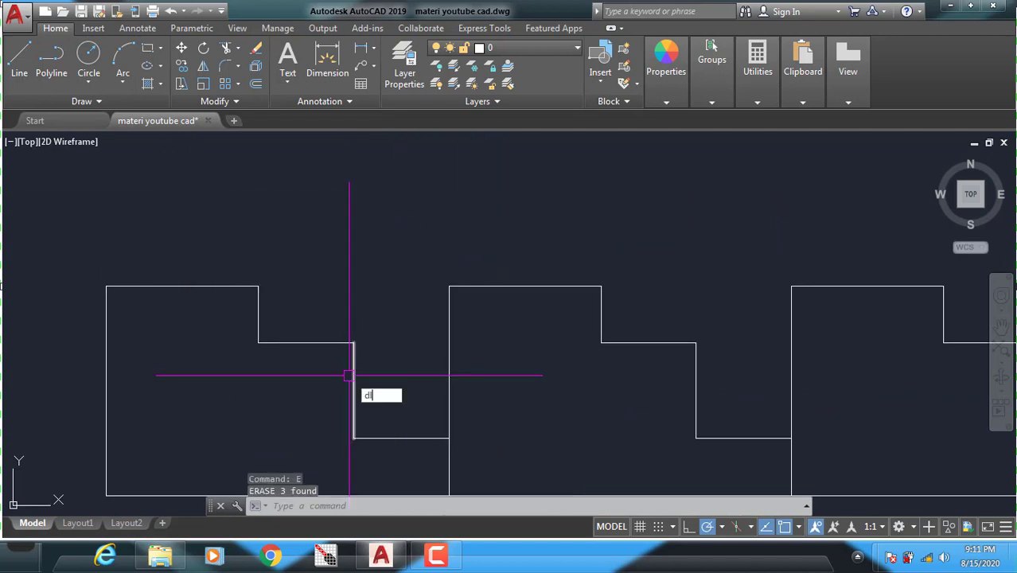
{"action": "type", "text": "i"}
{"action": "key", "text": "Return"}
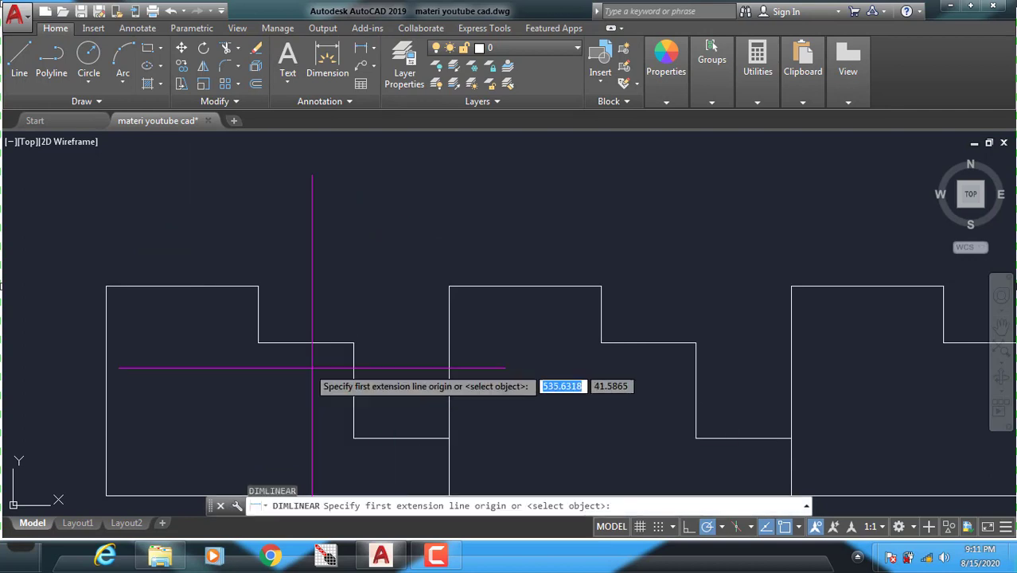
{"action": "left_click", "coordinate": [107, 286]}
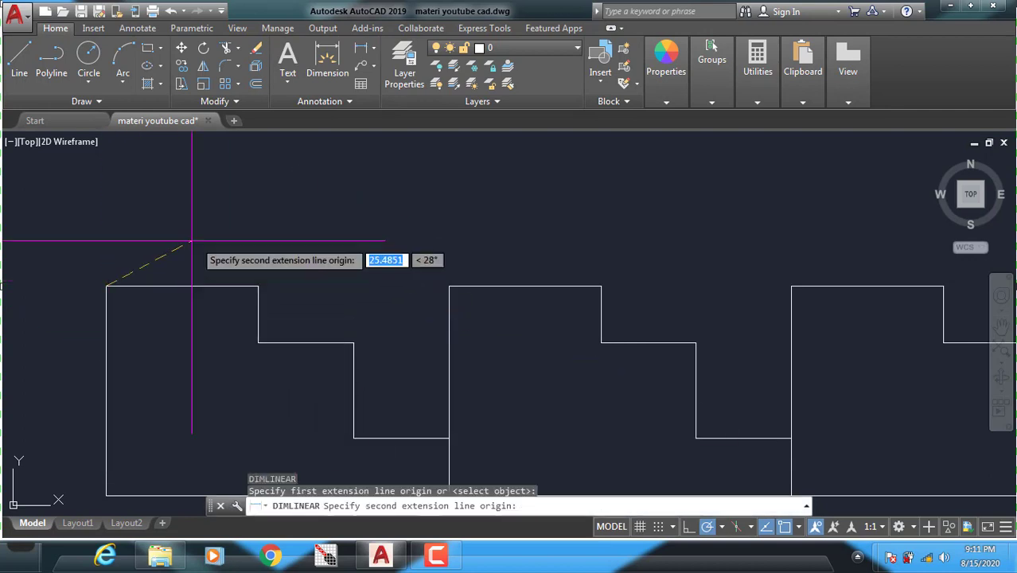
{"action": "left_click", "coordinate": [258, 286]}
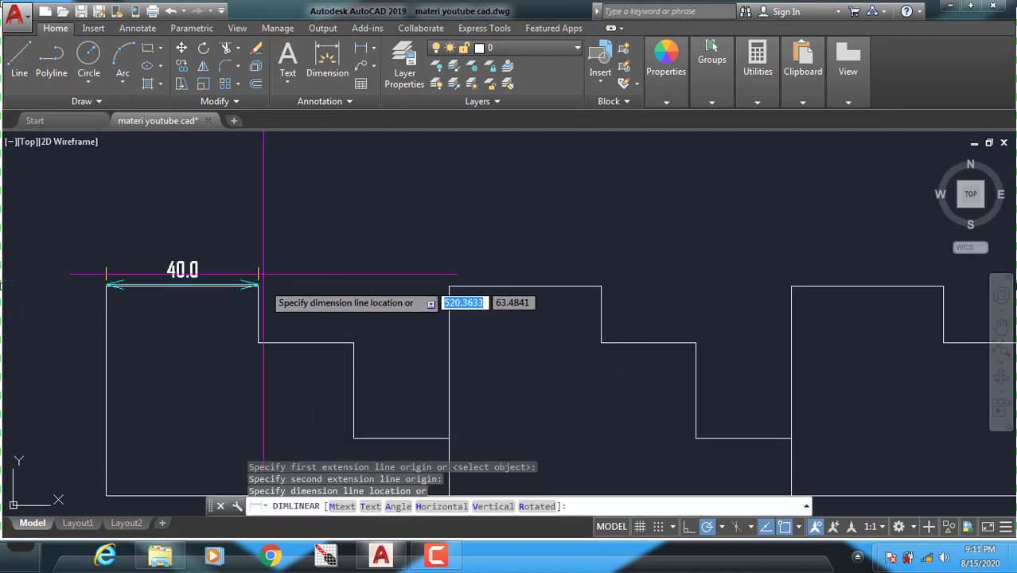
{"action": "left_click", "coordinate": [404, 215]}
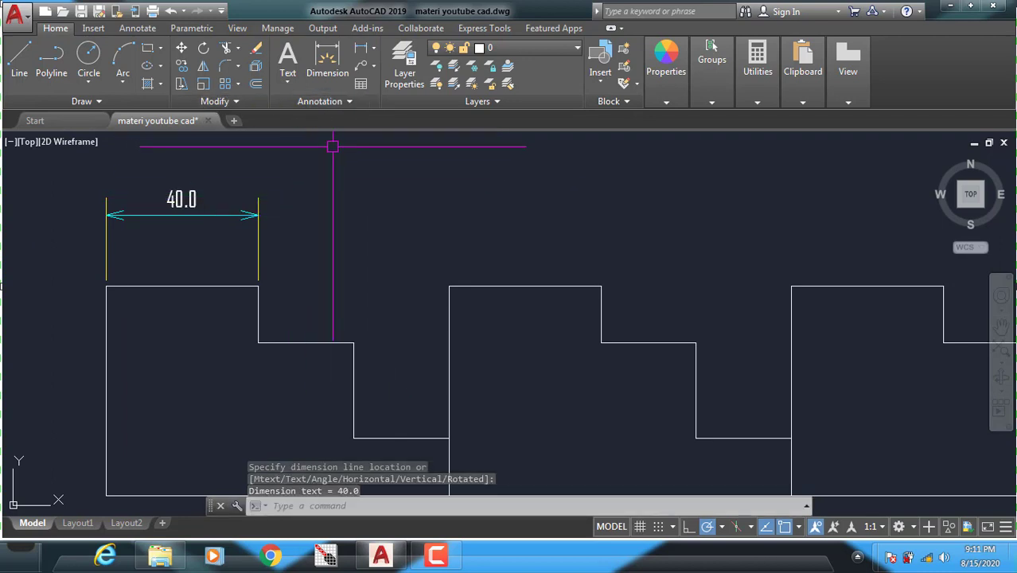
- Continue from the 40.0 dimension with 25, 25, 40, 25, 25 across the first two plates
{"action": "type", "text": "dc"}
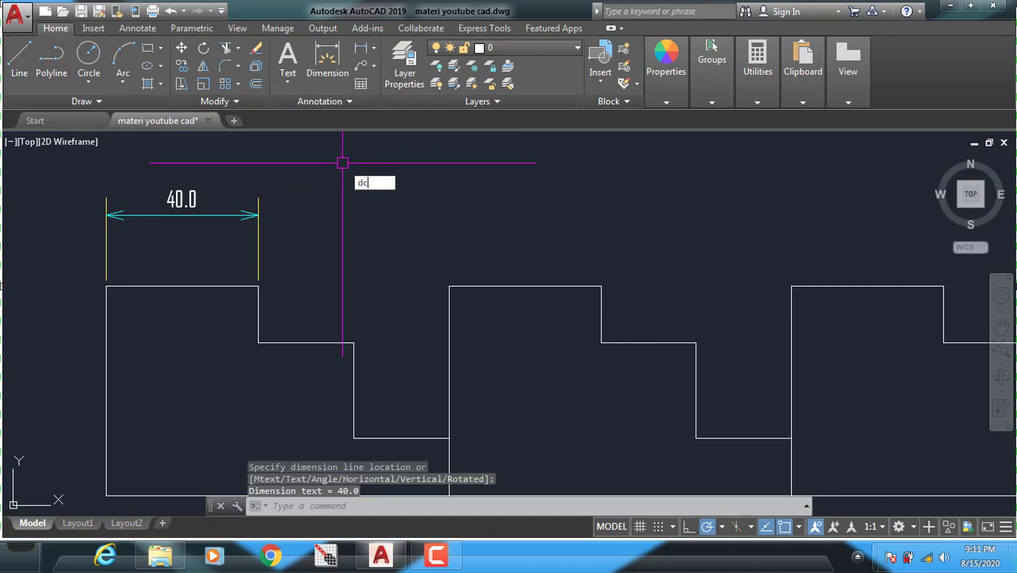
{"action": "type", "text": "o"}
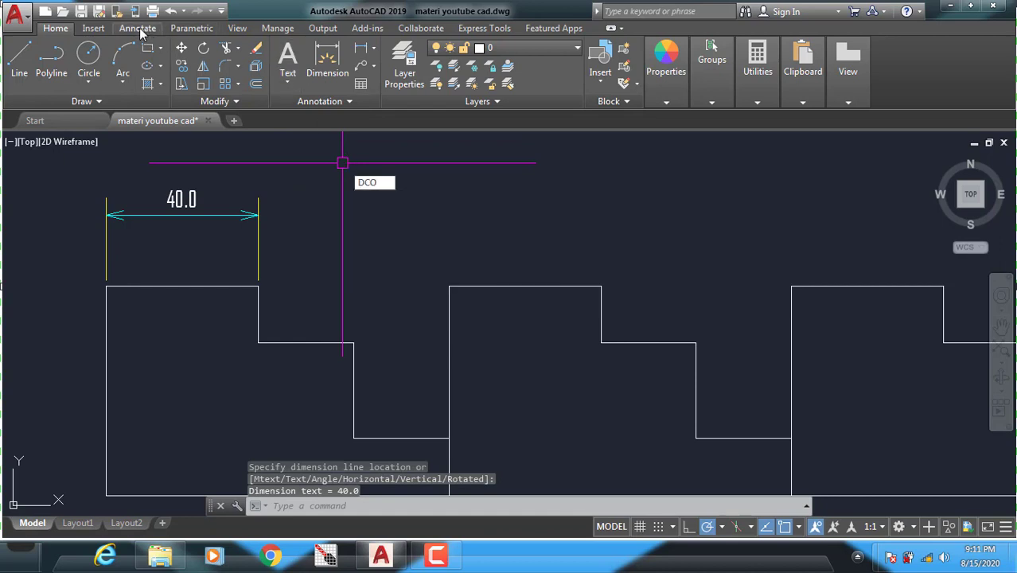
{"action": "left_click", "coordinate": [139, 30]}
{"action": "left_click", "coordinate": [345, 83]}
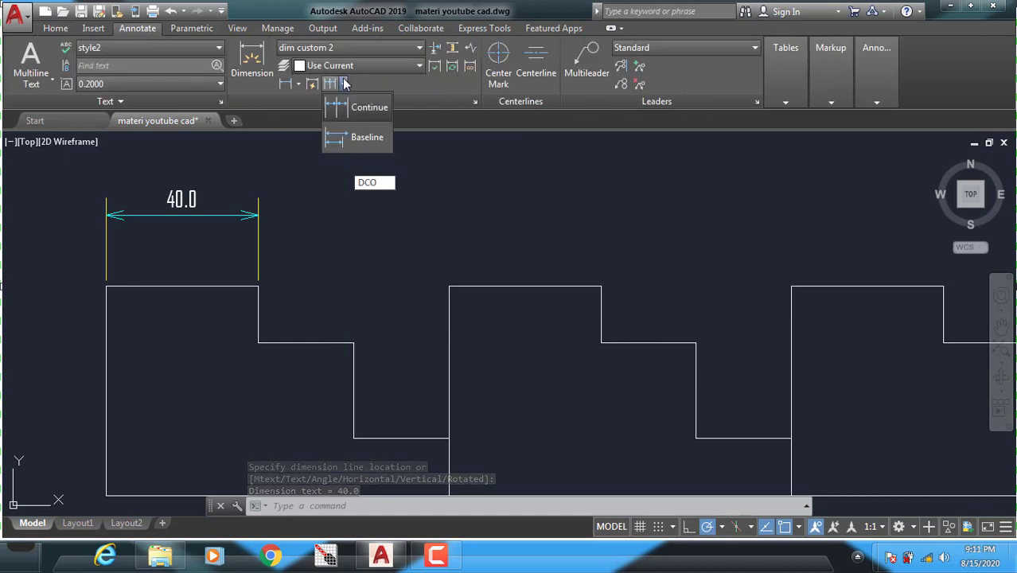
{"action": "key", "text": "Escape"}
{"action": "key", "text": "Escape"}
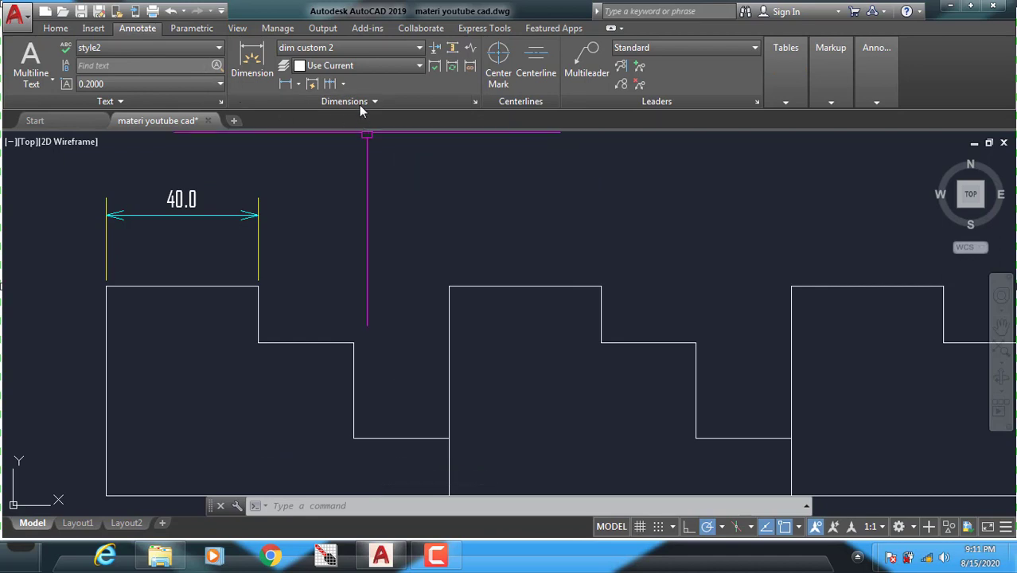
{"action": "left_click", "coordinate": [298, 83]}
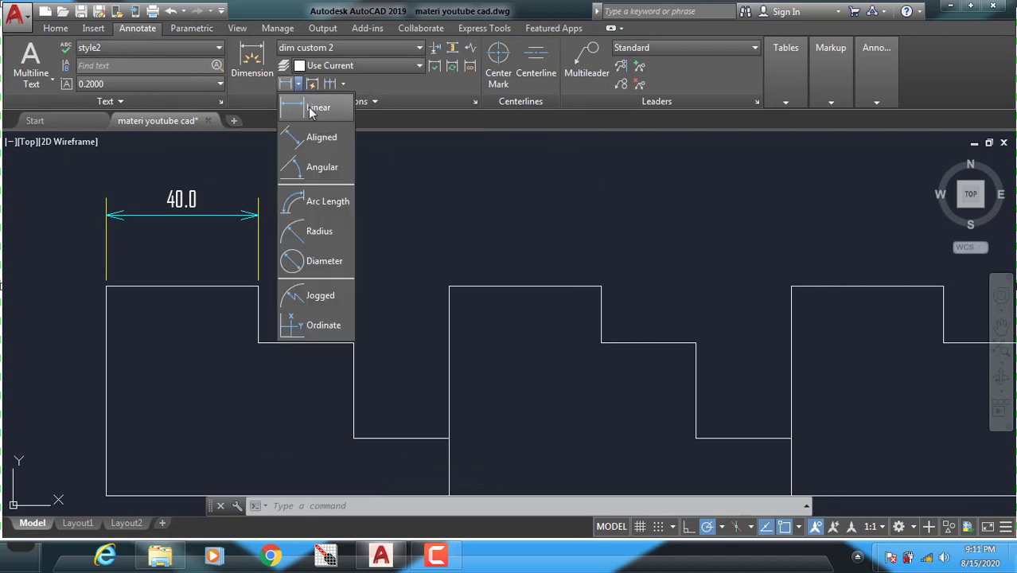
{"action": "left_click", "coordinate": [310, 112]}
{"action": "type", "text": "DCO"}
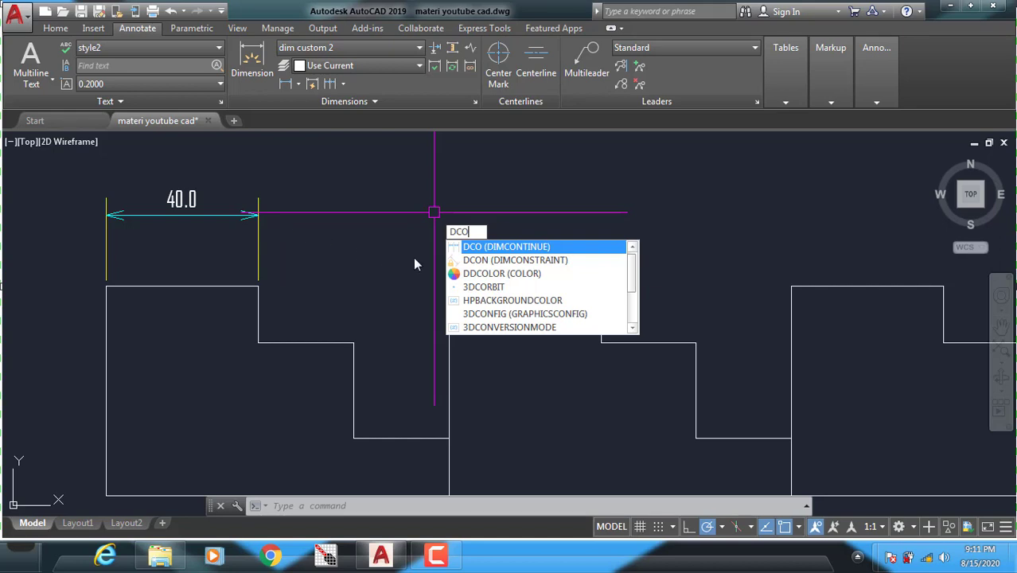
{"action": "left_click", "coordinate": [509, 252]}
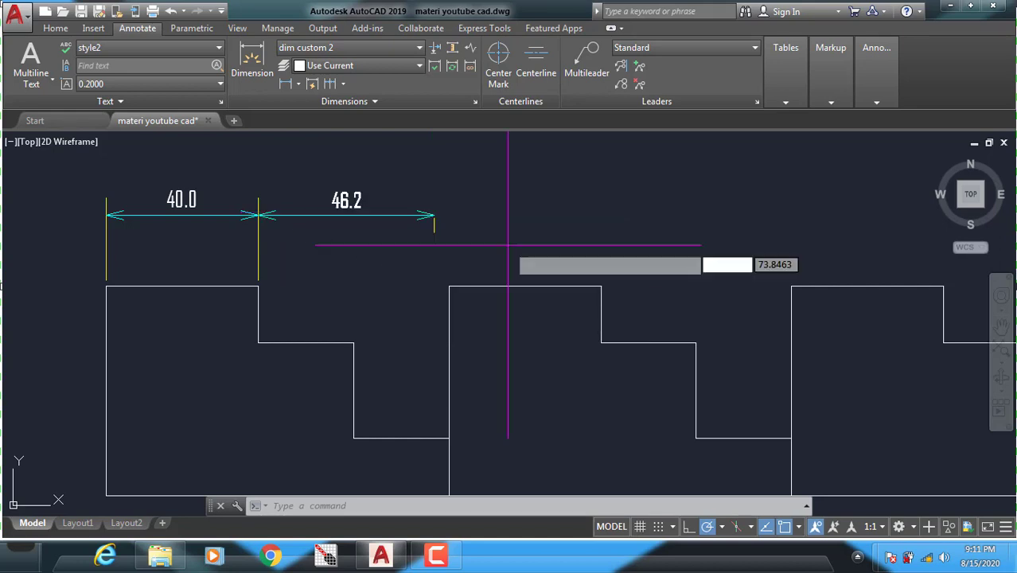
{"action": "left_click", "coordinate": [353, 342]}
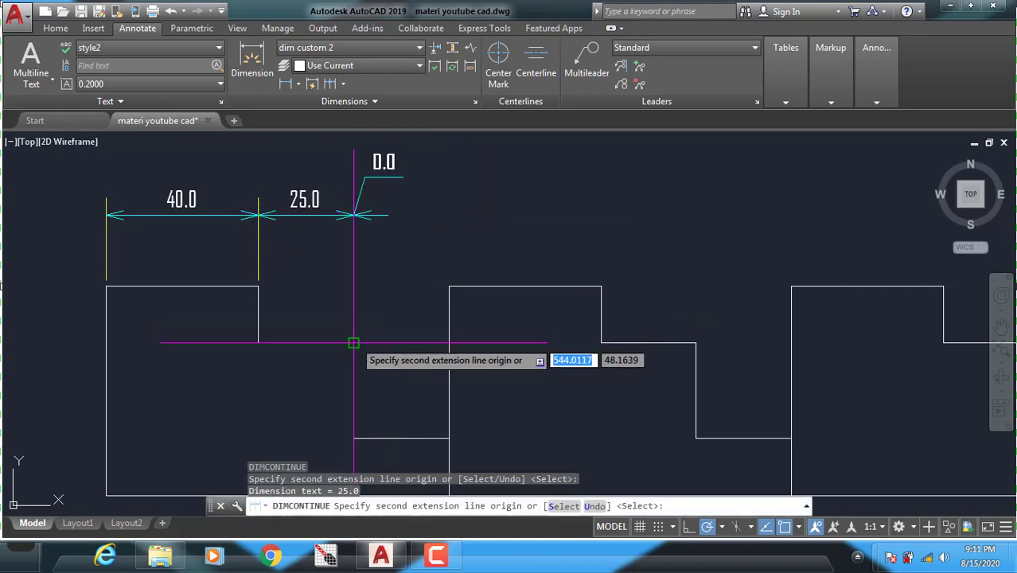
{"action": "left_click", "coordinate": [448, 286]}
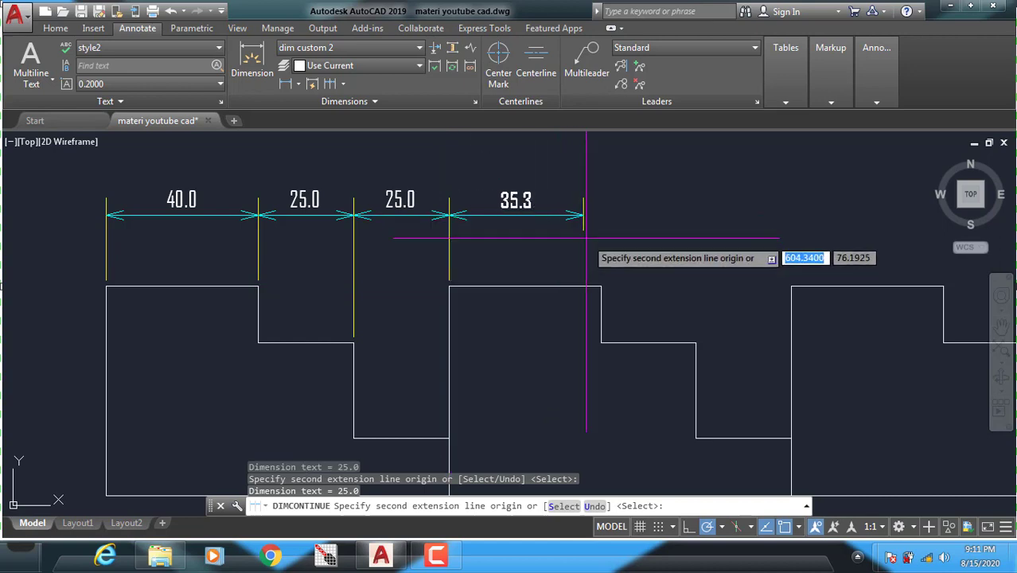
{"action": "left_click", "coordinate": [601, 286]}
{"action": "left_click", "coordinate": [695, 342]}
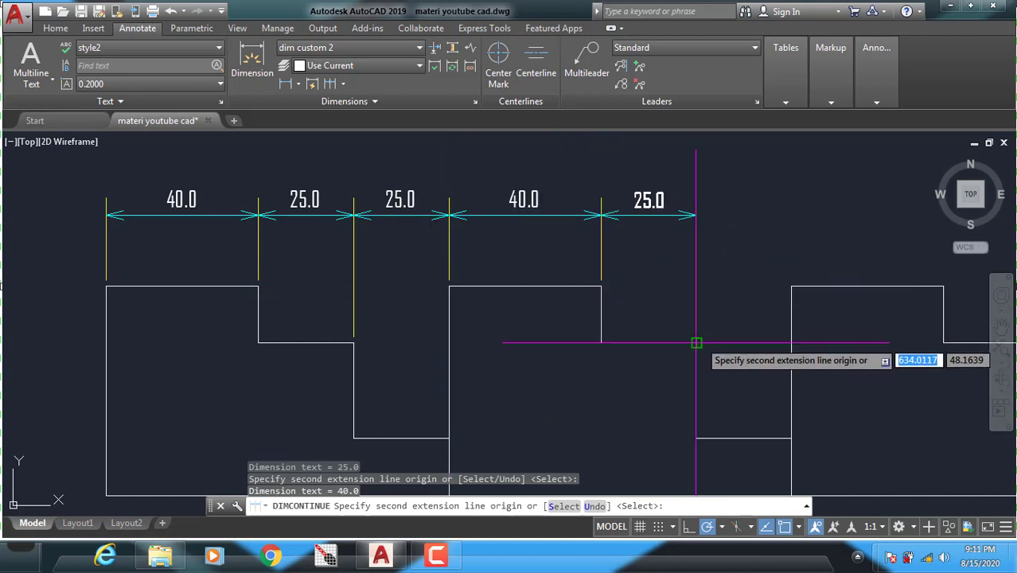
{"action": "left_click", "coordinate": [790, 286]}
- Extend the chain with 40, 25, 25 on the third plate and 40, 25, 25 on the fourth
{"action": "scroll", "coordinate": [780, 287], "scroll_direction": "down", "scroll_amount": 2}
{"action": "middle_click_drag", "start_coordinate": [764, 283], "coordinate": [491, 252]}
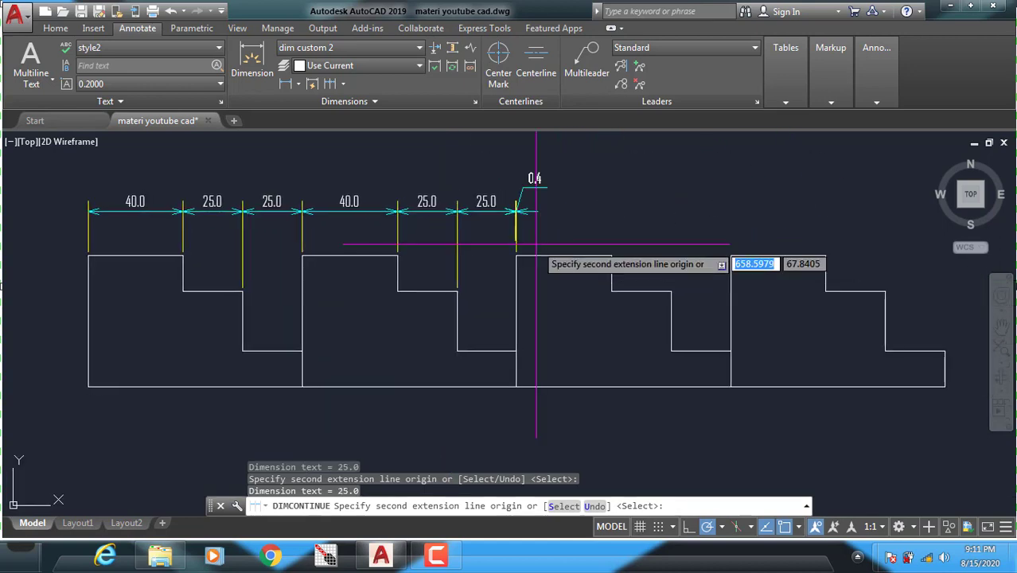
{"action": "left_click", "coordinate": [611, 255]}
{"action": "left_click", "coordinate": [670, 291]}
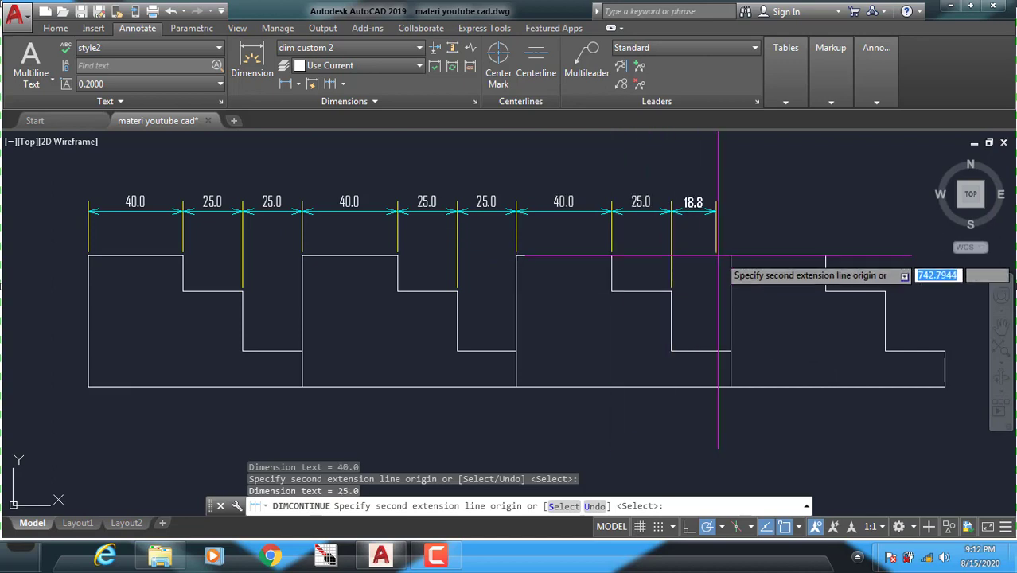
{"action": "left_click", "coordinate": [730, 256]}
{"action": "left_click", "coordinate": [825, 256]}
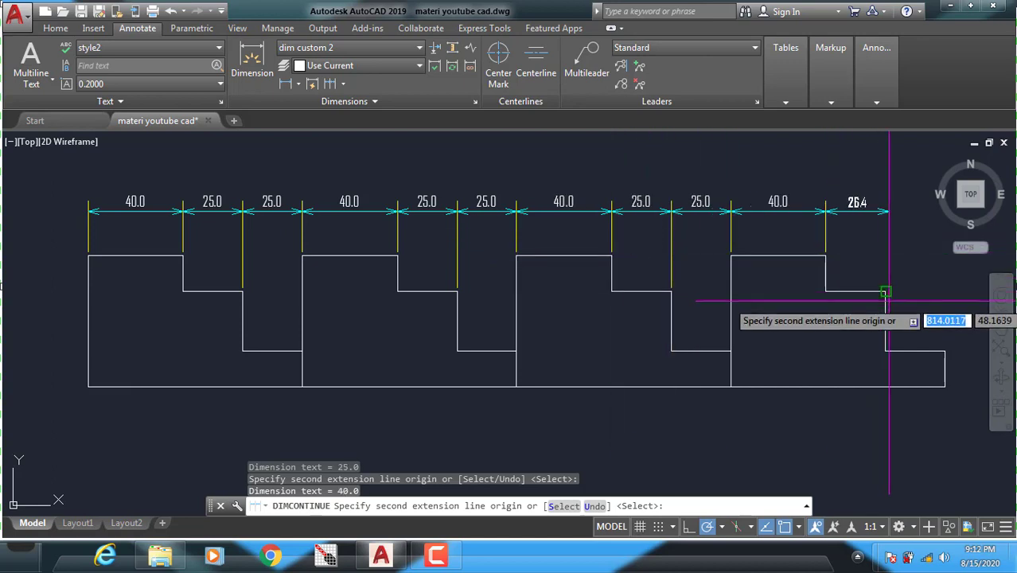
{"action": "left_click", "coordinate": [884, 291]}
{"action": "left_click", "coordinate": [944, 350]}
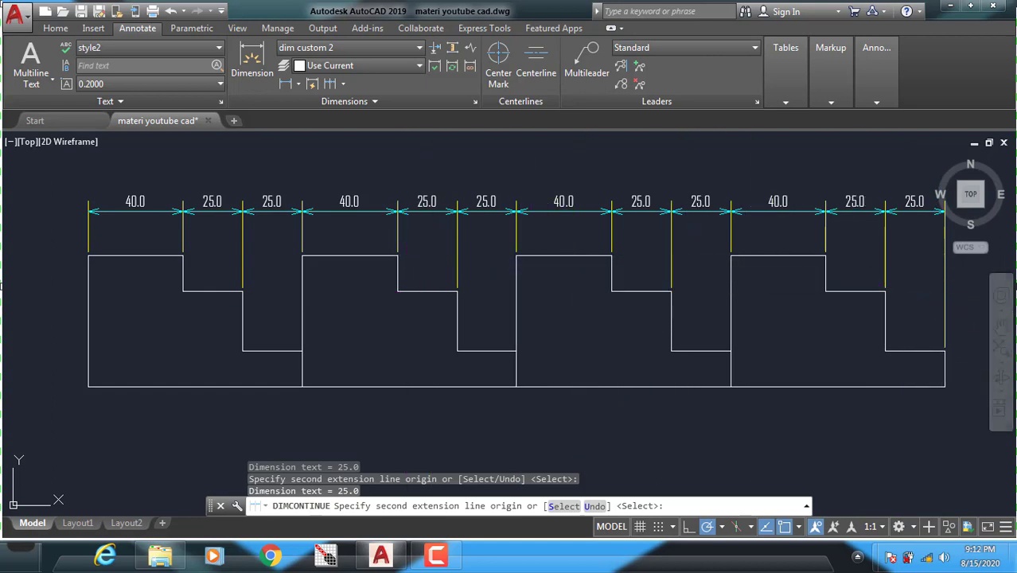
{"action": "key", "text": "Escape"}
- Dimension from the first plate's top-left corner to the last plate's right corner, placing 360.0 above the chain
{"action": "left_click", "coordinate": [286, 85]}
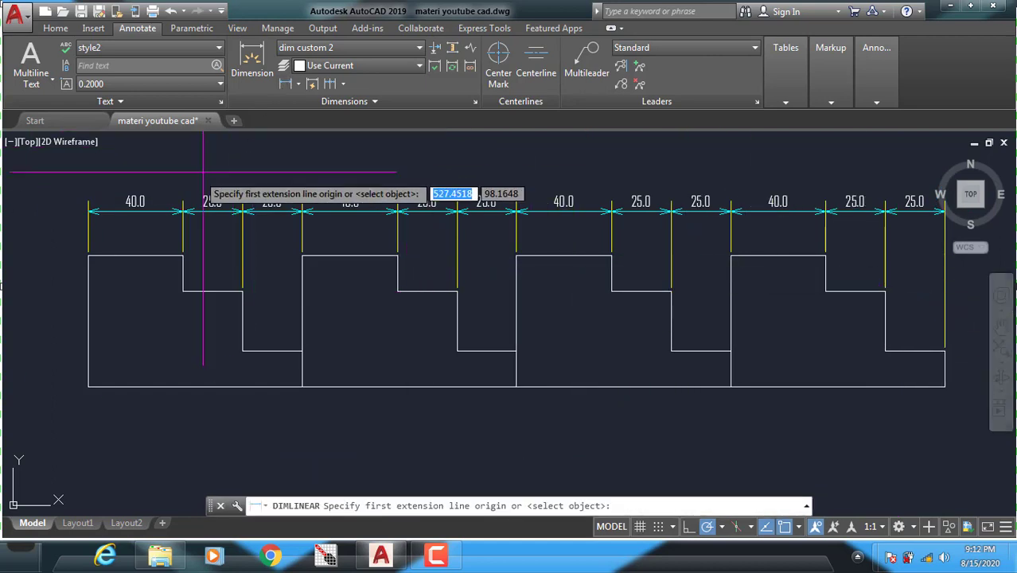
{"action": "left_click", "coordinate": [88, 255]}
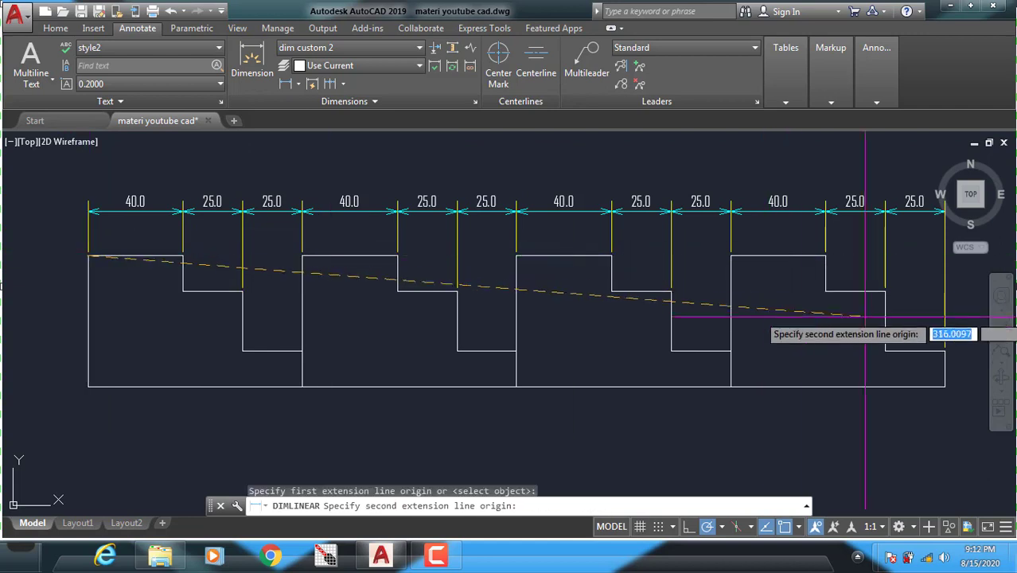
{"action": "left_click", "coordinate": [944, 351]}
{"action": "middle_click_drag", "start_coordinate": [884, 170], "coordinate": [833, 203]}
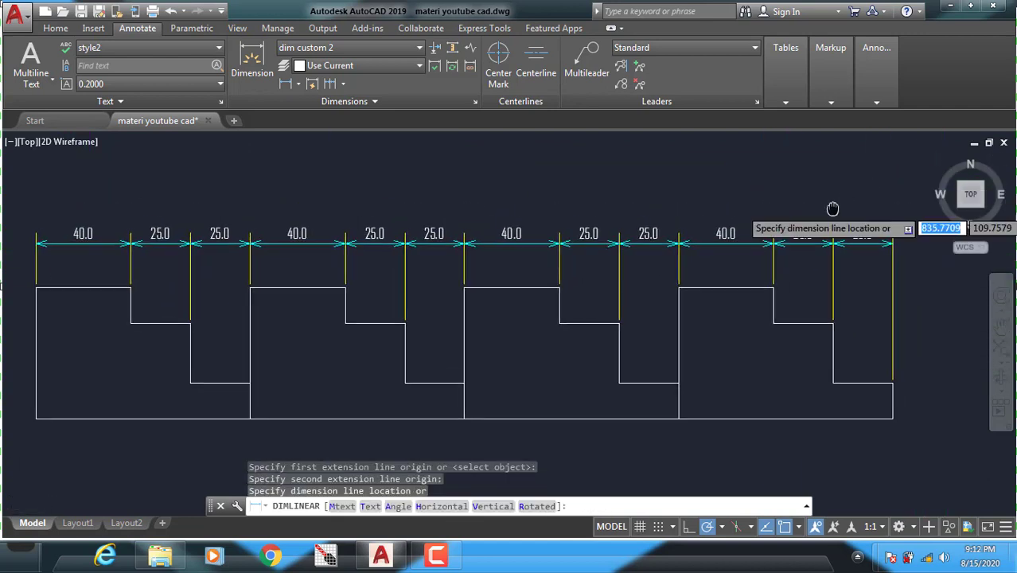
{"action": "left_click", "coordinate": [836, 211]}
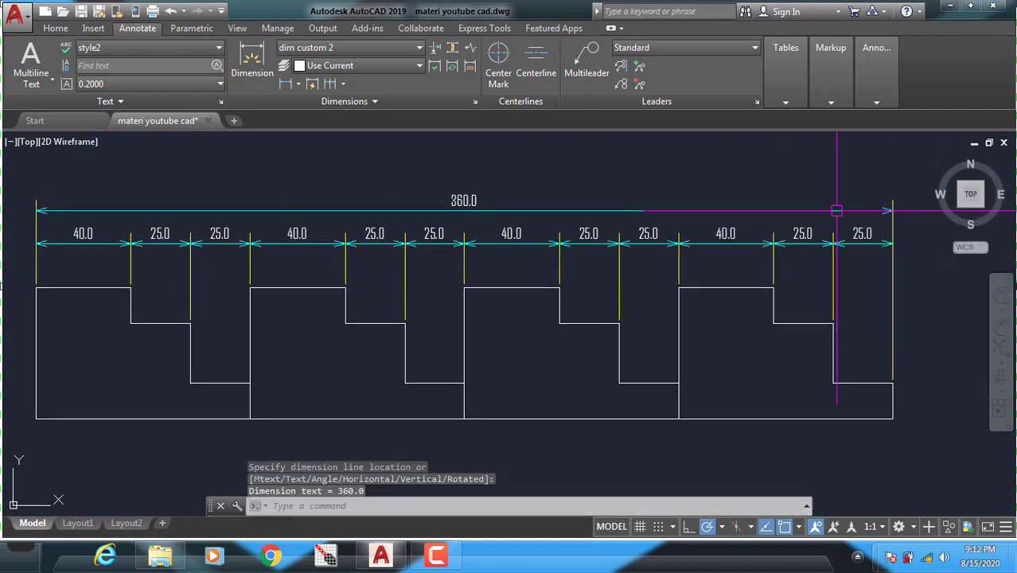
{"action": "middle_click_drag", "start_coordinate": [430, 292], "coordinate": [466, 275]}
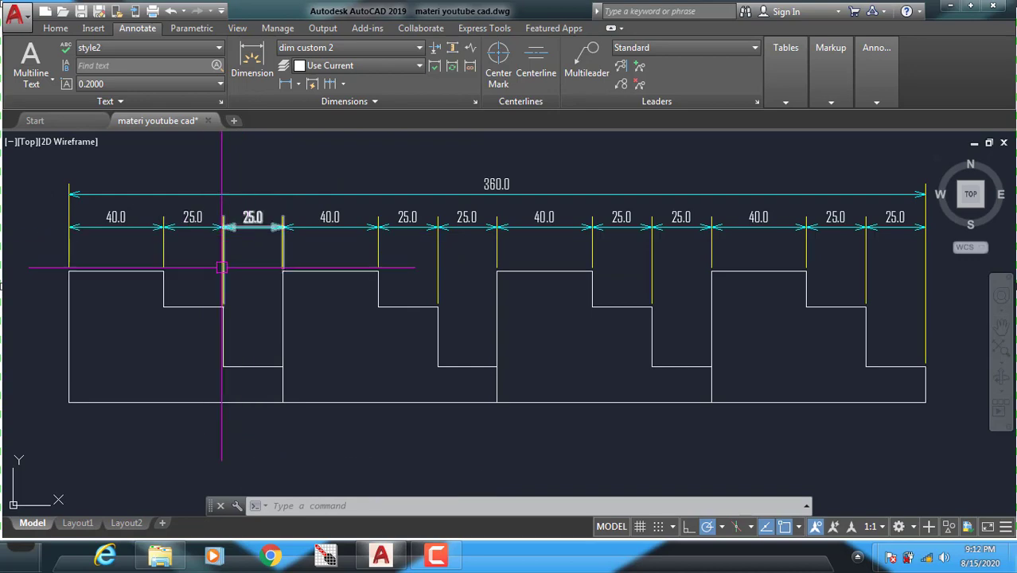
- Open dim custom 2's Symbols and Arrows settings and try Box and Datum triangle arrowheads
{"action": "type", "text": "d"}
{"action": "key", "text": "Return"}
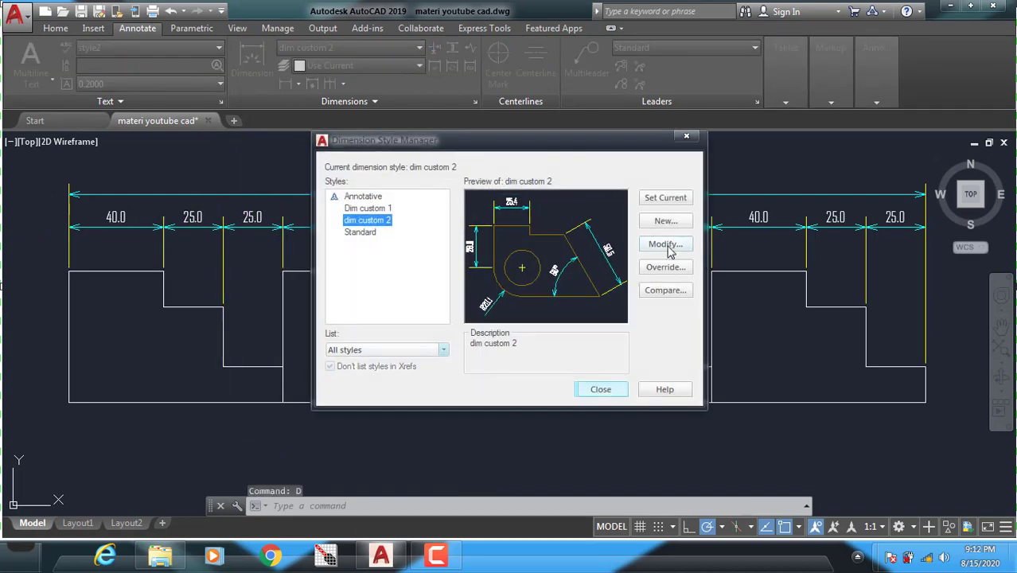
{"action": "left_click", "coordinate": [670, 249]}
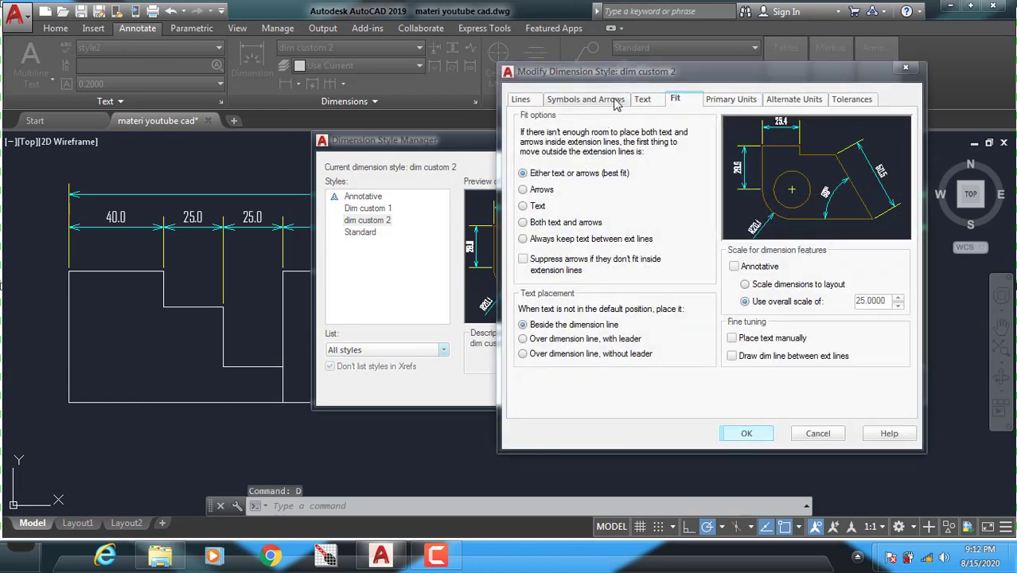
{"action": "left_click", "coordinate": [609, 101]}
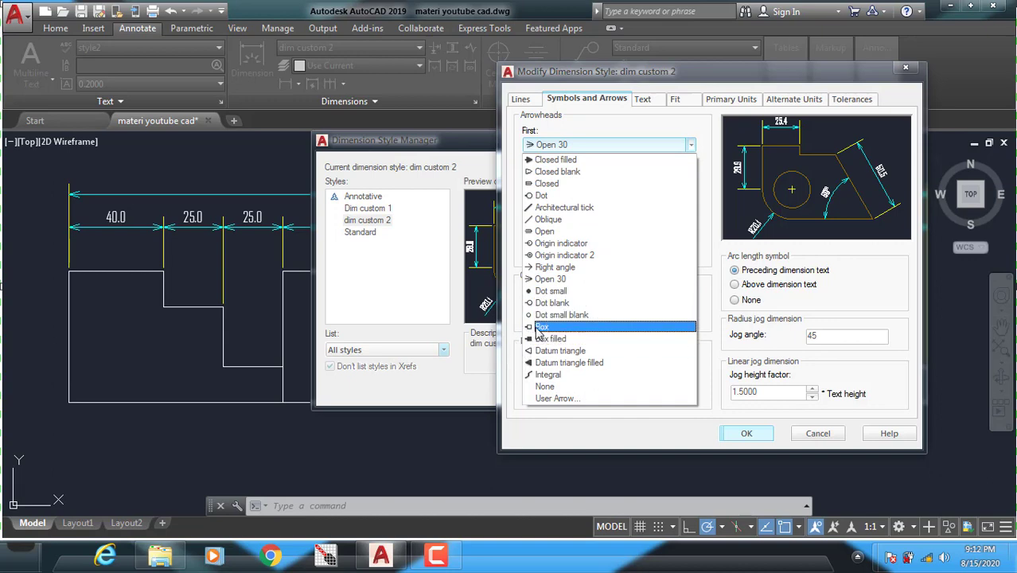
{"action": "left_click", "coordinate": [545, 326]}
{"action": "left_click", "coordinate": [636, 177]}
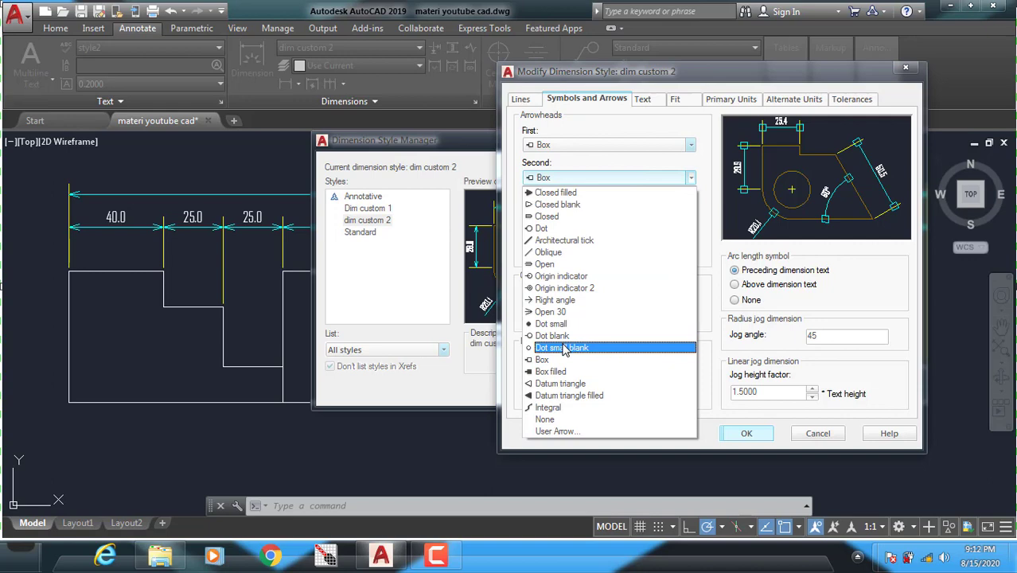
{"action": "left_click", "coordinate": [560, 382]}
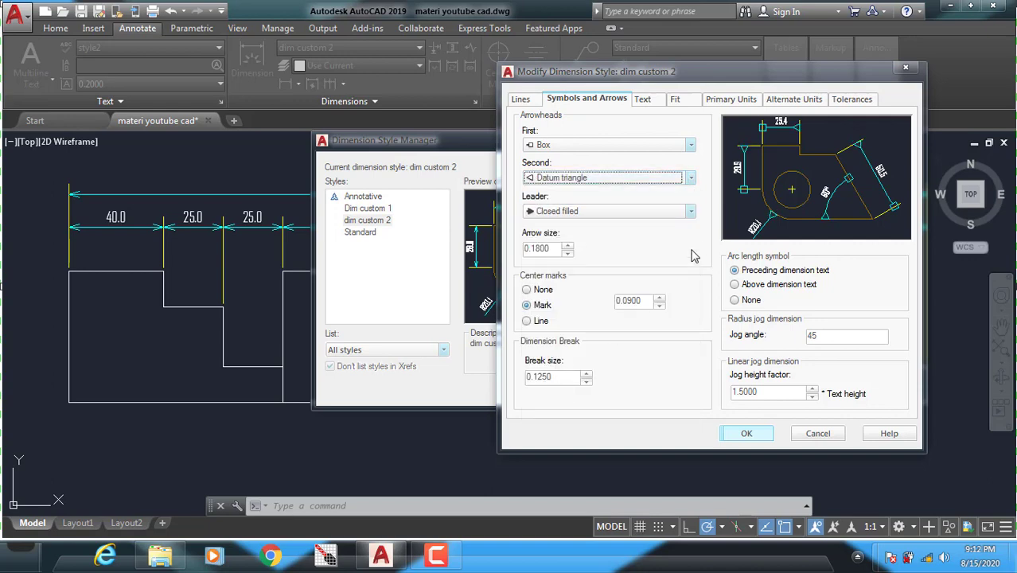
- Set both first and second arrowheads to Closed blank and apply the style change
{"action": "left_click", "coordinate": [611, 179]}
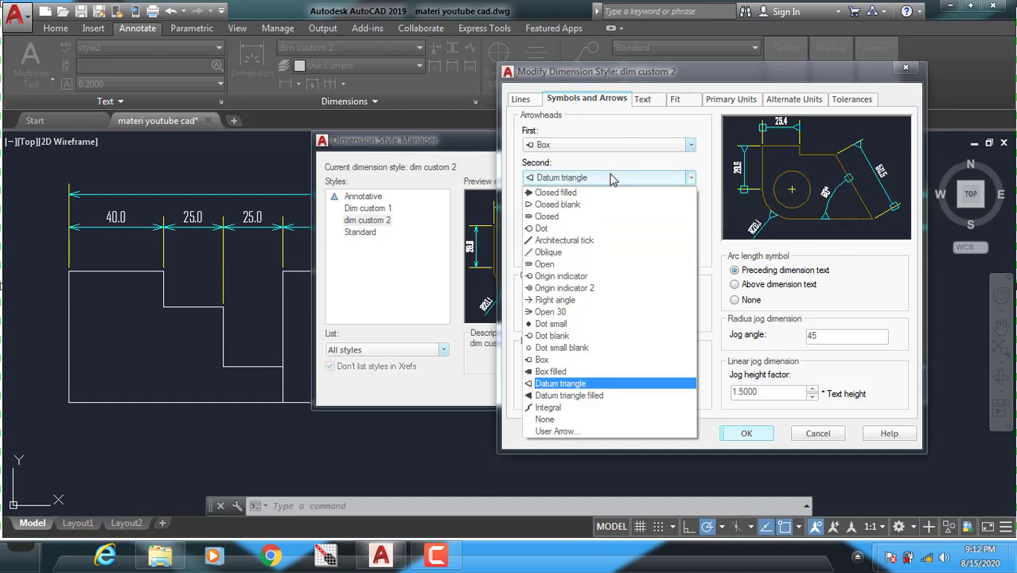
{"action": "left_click", "coordinate": [611, 178]}
{"action": "left_click", "coordinate": [611, 178]}
{"action": "left_click", "coordinate": [624, 149]}
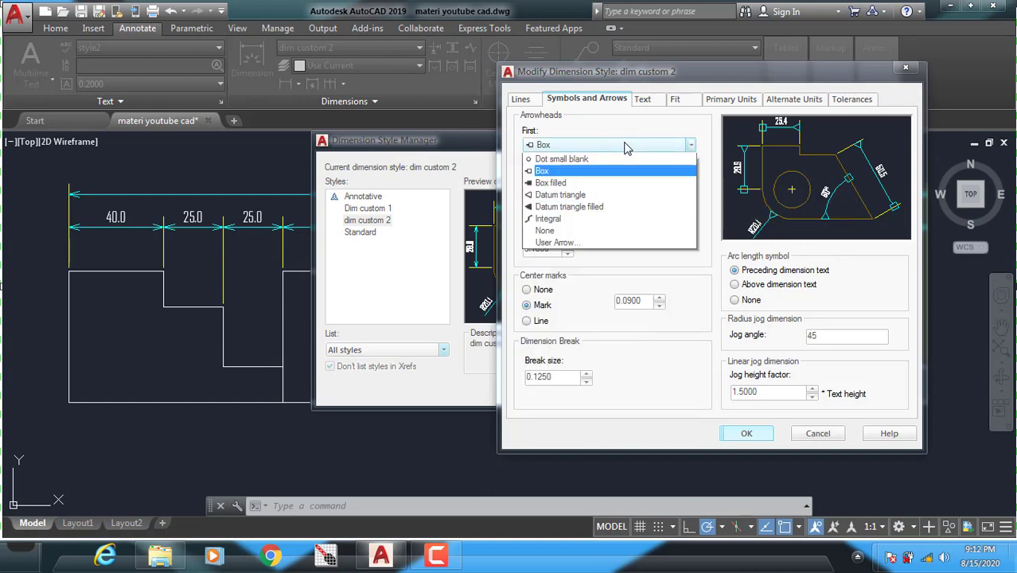
{"action": "left_click", "coordinate": [601, 171]}
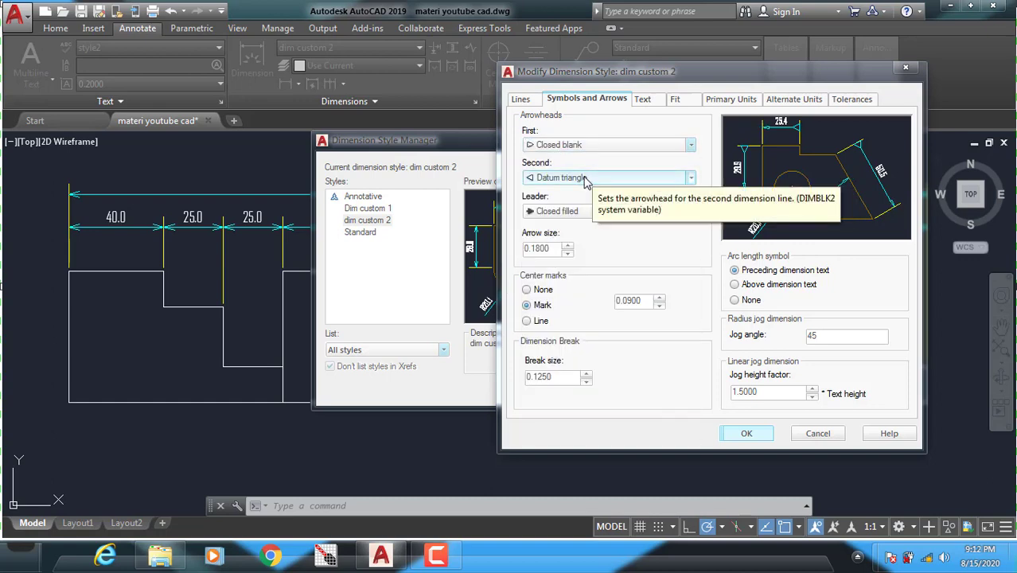
{"action": "left_click", "coordinate": [586, 179]}
{"action": "left_click", "coordinate": [580, 205]}
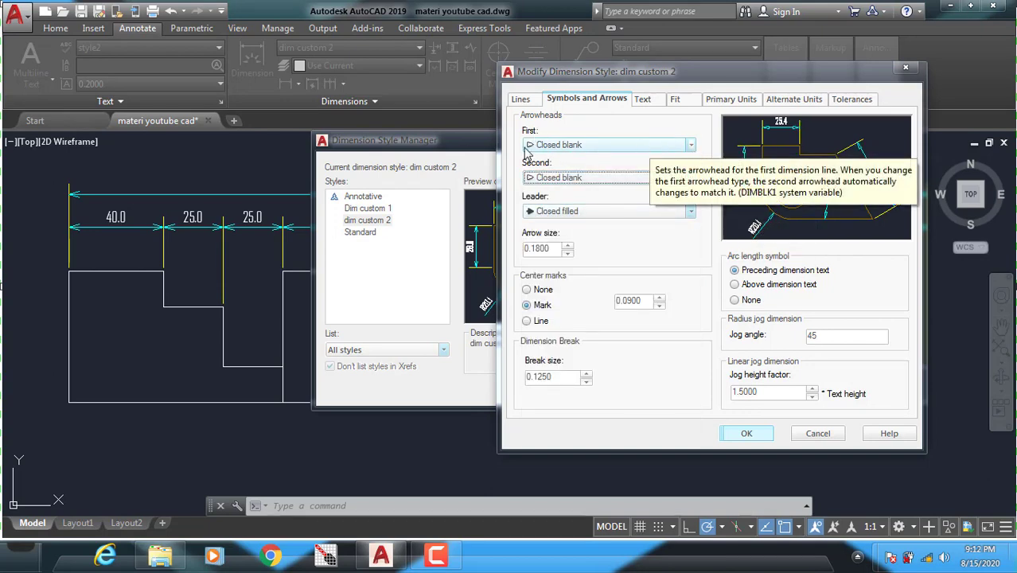
{"action": "left_click", "coordinate": [748, 434]}
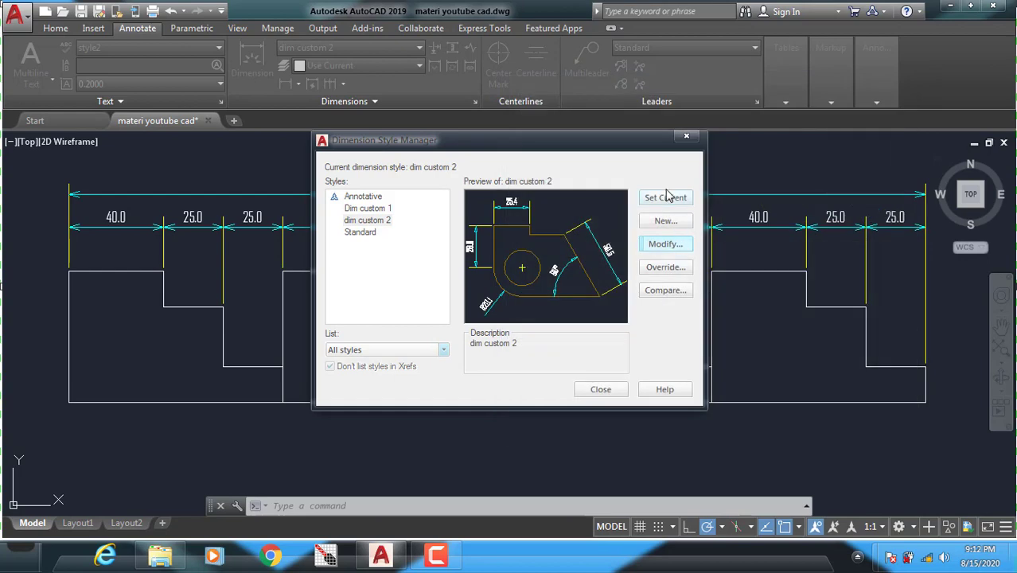
{"action": "left_click", "coordinate": [601, 389]}
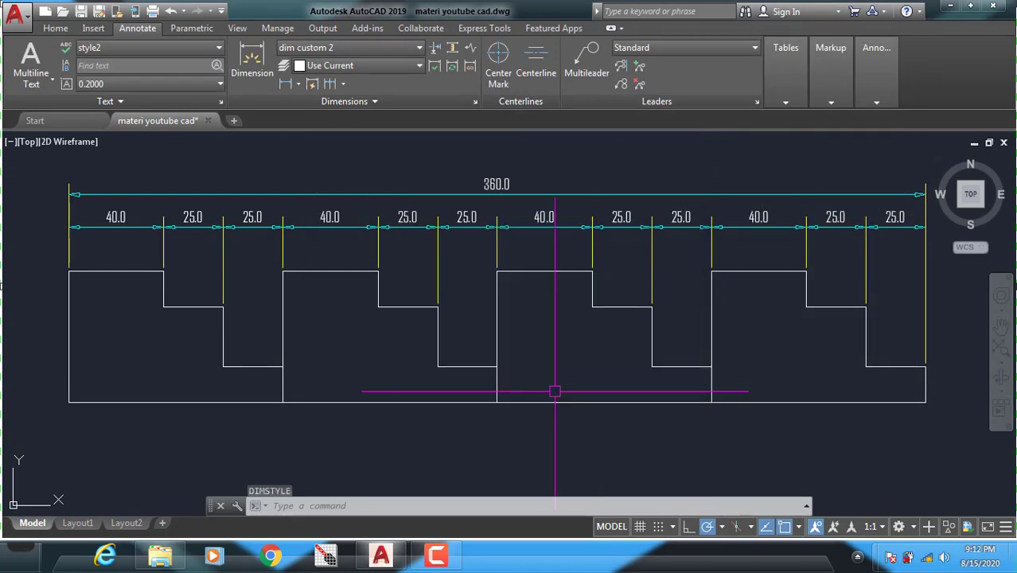
{"action": "scroll", "coordinate": [175, 233], "scroll_direction": "up", "scroll_amount": 5}
{"action": "scroll", "coordinate": [227, 253], "scroll_direction": "up", "scroll_amount": 3}
{"action": "scroll", "coordinate": [227, 253], "scroll_direction": "down", "scroll_amount": 5}
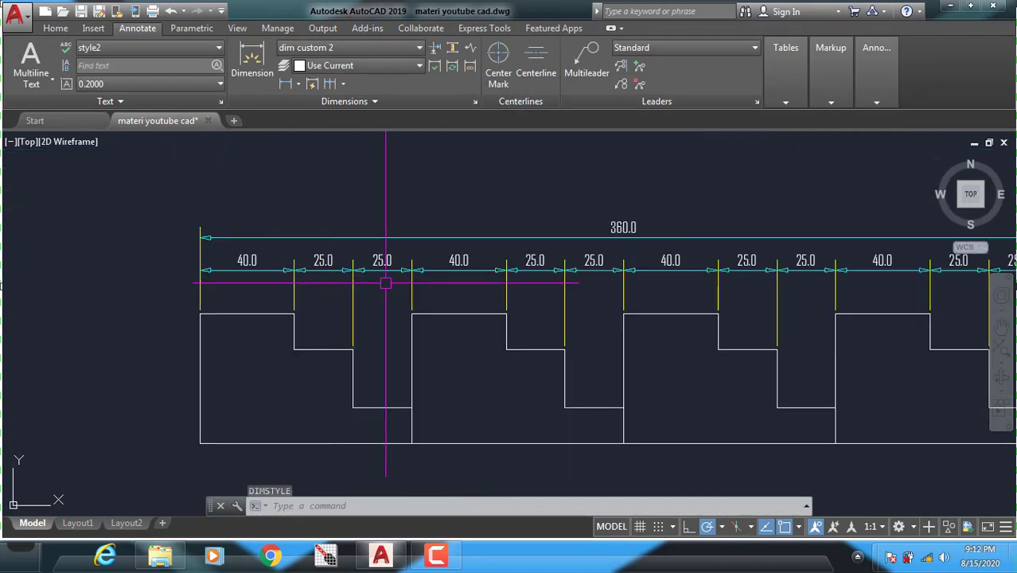
{"action": "mouse_move", "coordinate": [386, 281]}
{"action": "middle_mouse_down"}
{"action": "mouse_move", "coordinate": [177, 257]}
{"action": "mouse_move", "coordinate": [317, 265]}
{"action": "middle_mouse_up"}
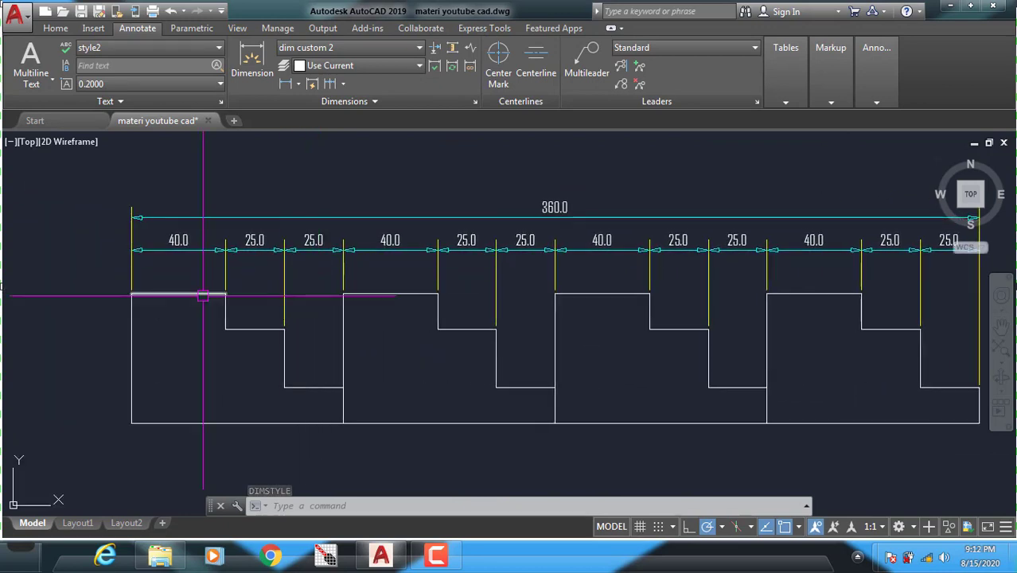
{"action": "mouse_move", "coordinate": [157, 320]}
{"action": "middle_mouse_down"}
{"action": "mouse_move", "coordinate": [78, 310]}
{"action": "mouse_move", "coordinate": [171, 299]}
{"action": "mouse_move", "coordinate": [147, 295]}
{"action": "mouse_move", "coordinate": [146, 282]}
{"action": "middle_mouse_up"}
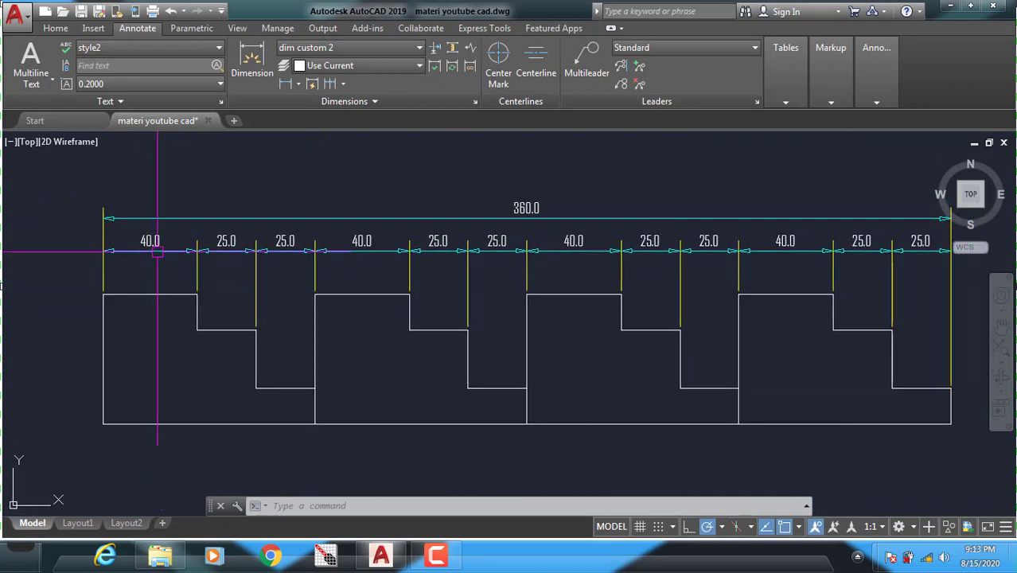
{"action": "scroll", "coordinate": [170, 236], "scroll_direction": "up", "scroll_amount": 2}
{"action": "scroll", "coordinate": [154, 249], "scroll_direction": "up", "scroll_amount": 2}
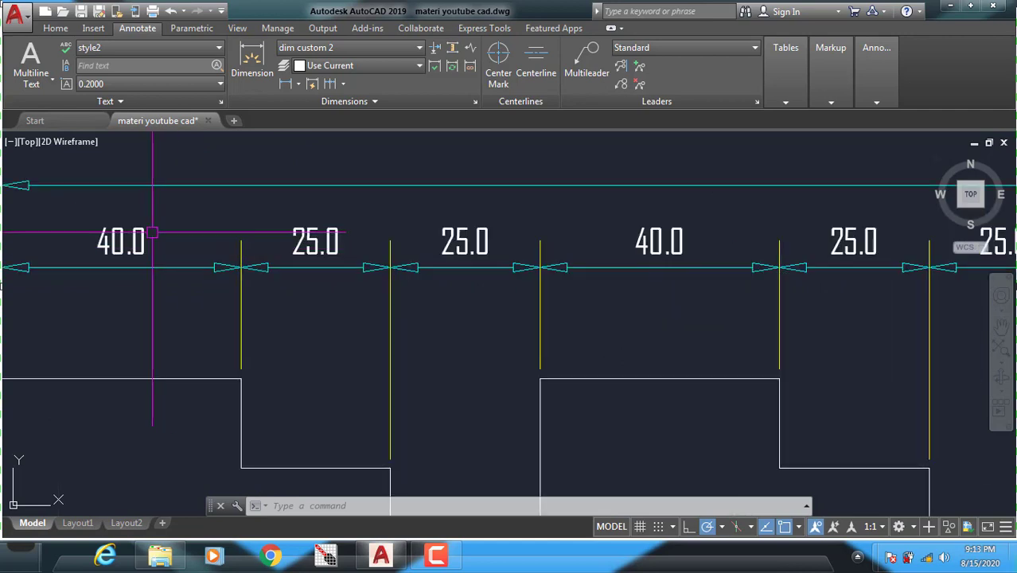
{"action": "scroll", "coordinate": [286, 238], "scroll_direction": "down", "scroll_amount": 2}
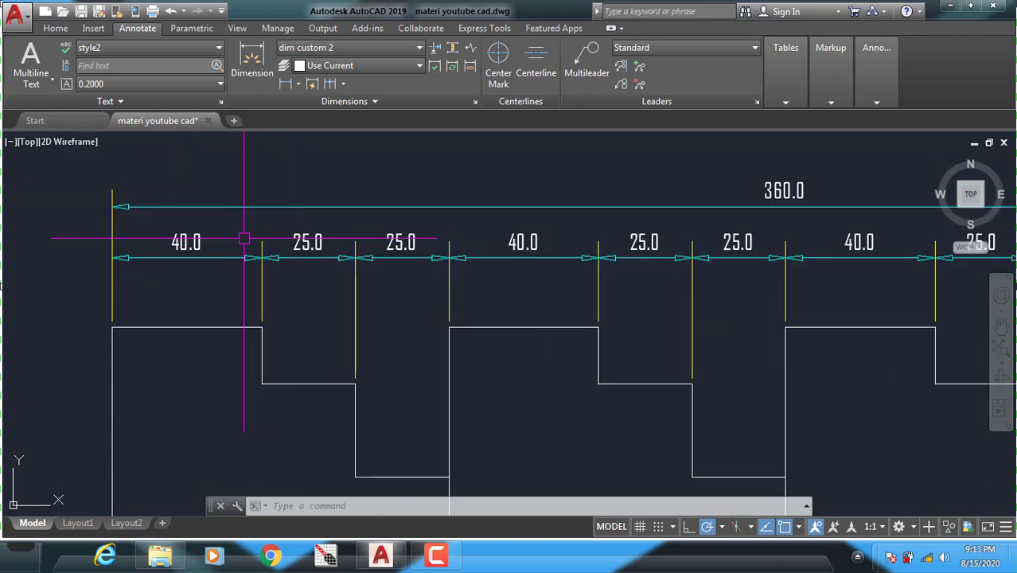
{"action": "scroll", "coordinate": [143, 230], "scroll_direction": "down", "scroll_amount": 2}
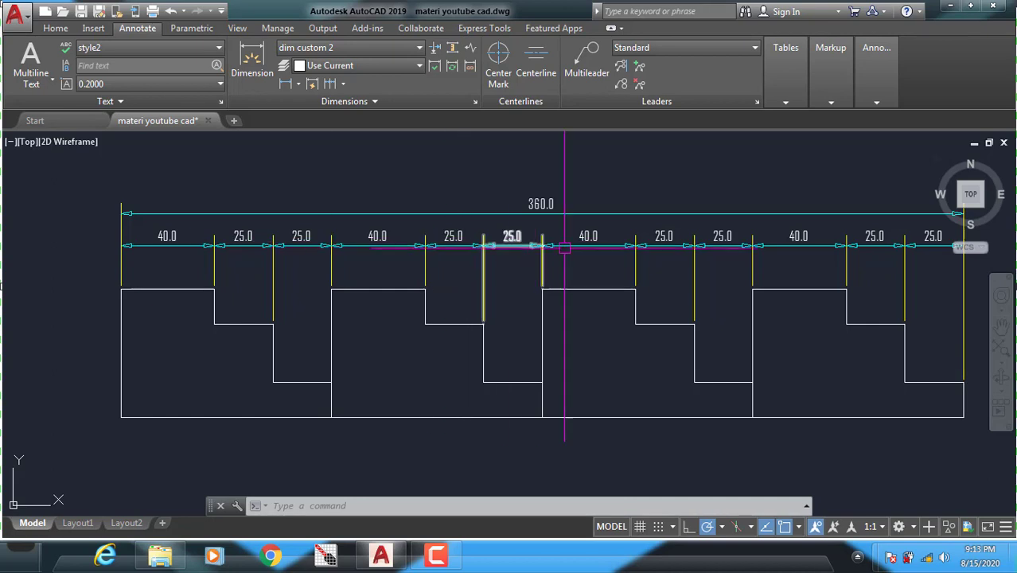
{"action": "middle_click_drag", "start_coordinate": [527, 254], "coordinate": [397, 252]}
{"action": "scroll", "coordinate": [703, 251], "scroll_direction": "down", "scroll_amount": 2}
{"action": "scroll", "coordinate": [420, 255], "scroll_direction": "up", "scroll_amount": 2}
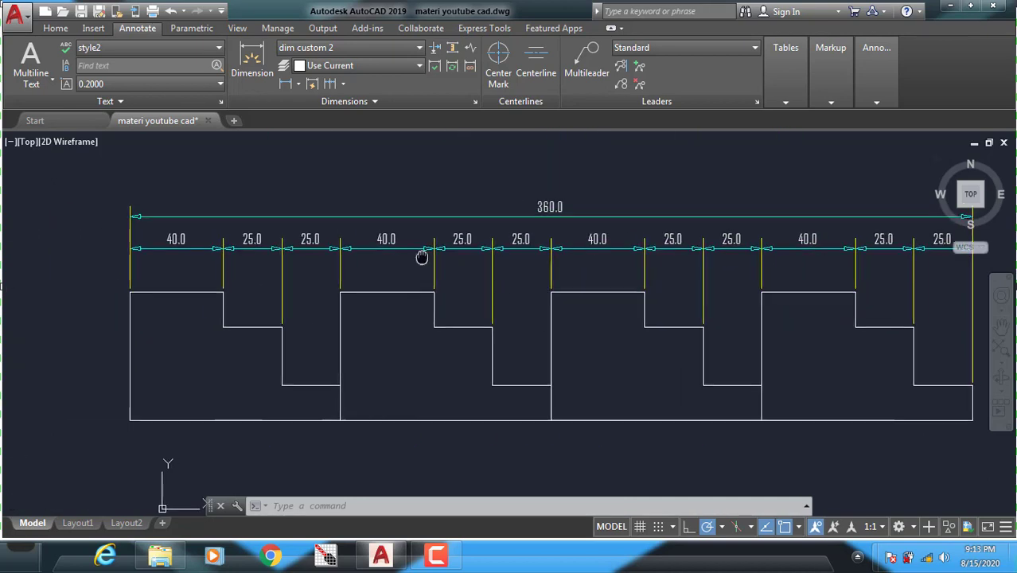
{"action": "scroll", "coordinate": [199, 243], "scroll_direction": "up", "scroll_amount": 2}
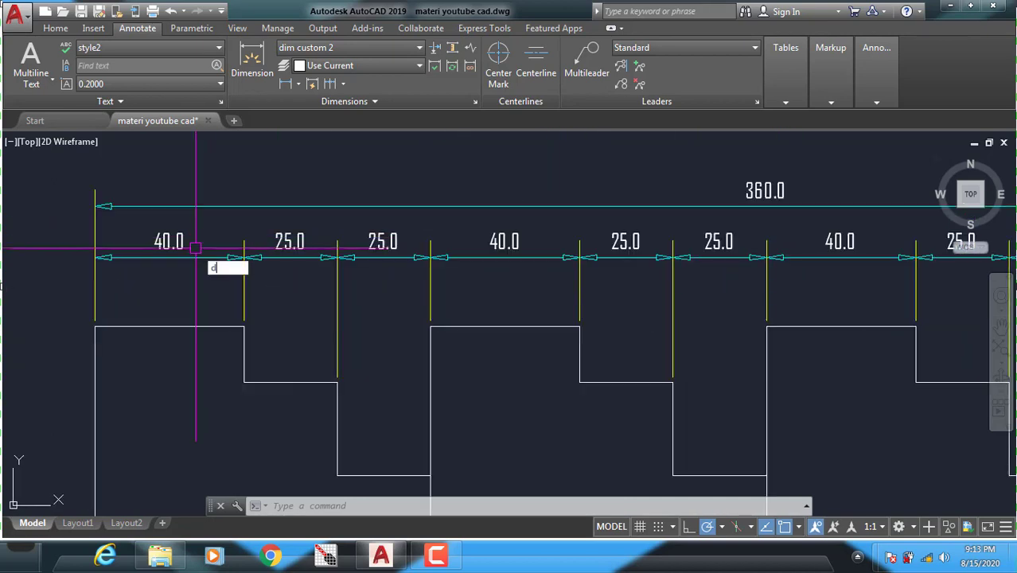
- Enter 'cm' as the Primary Units suffix of dim custom 2, confirm, and close the manager
{"action": "key", "text": "Return"}
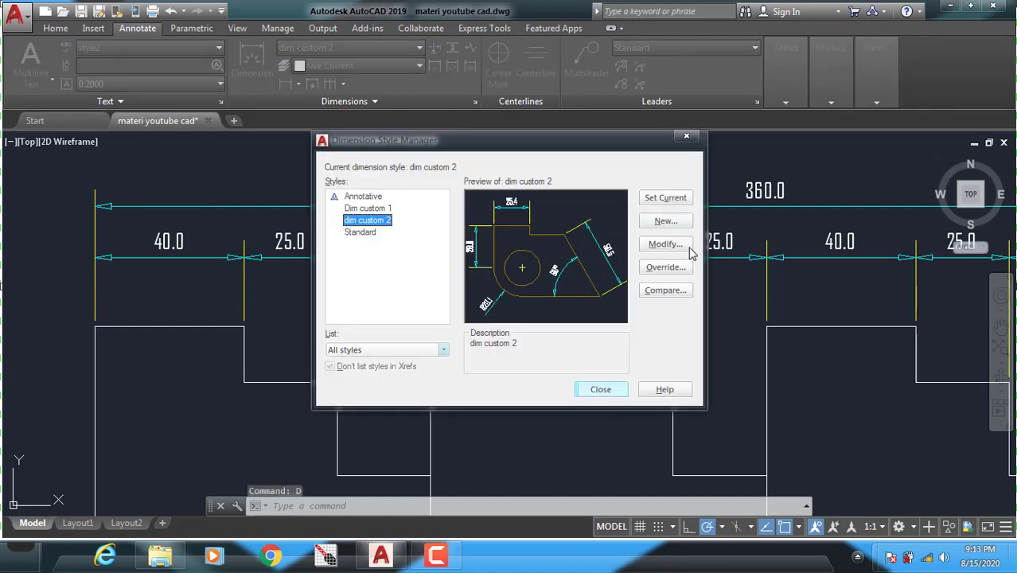
{"action": "left_click", "coordinate": [664, 245]}
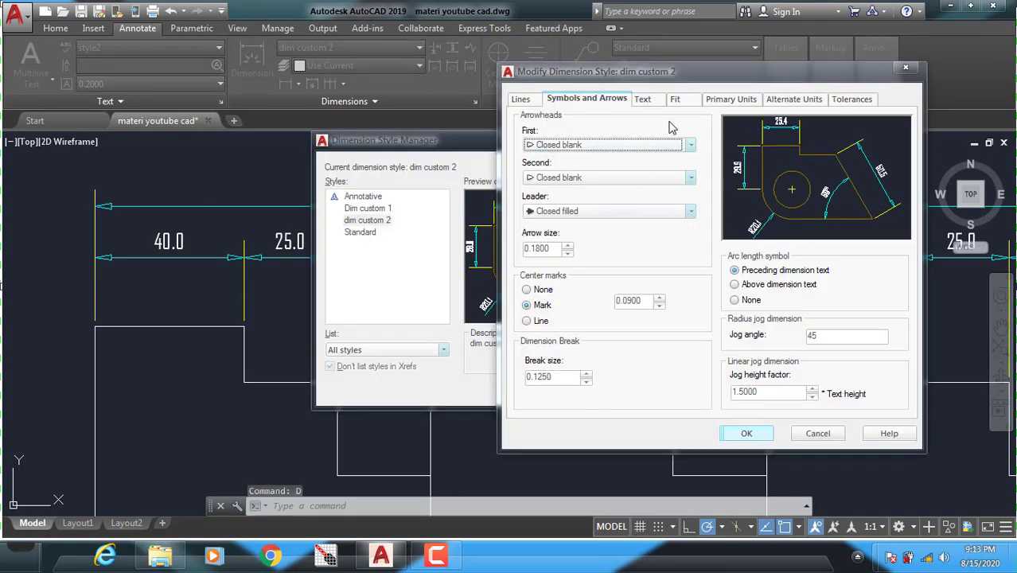
{"action": "left_click", "coordinate": [676, 100]}
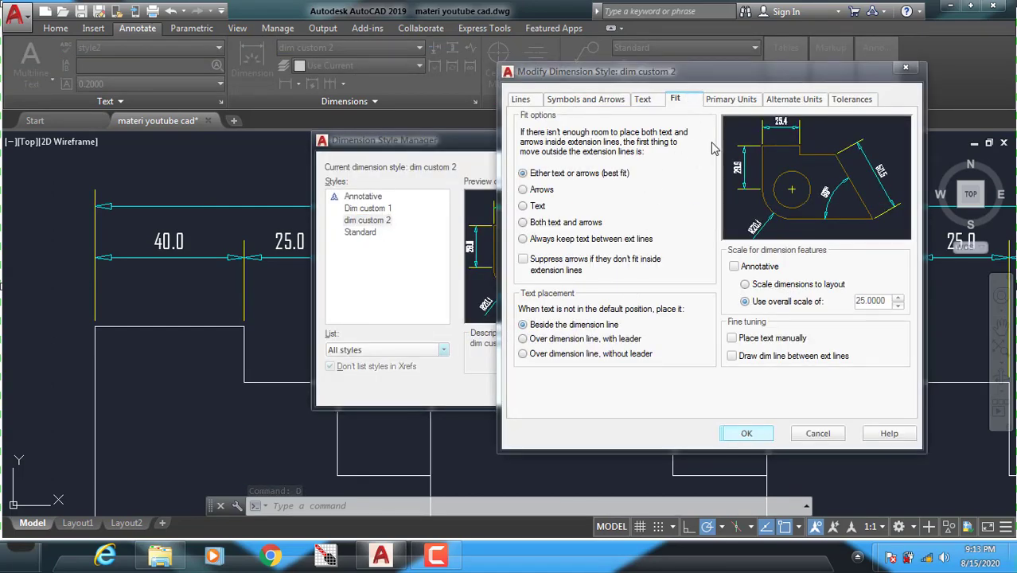
{"action": "left_click", "coordinate": [734, 101]}
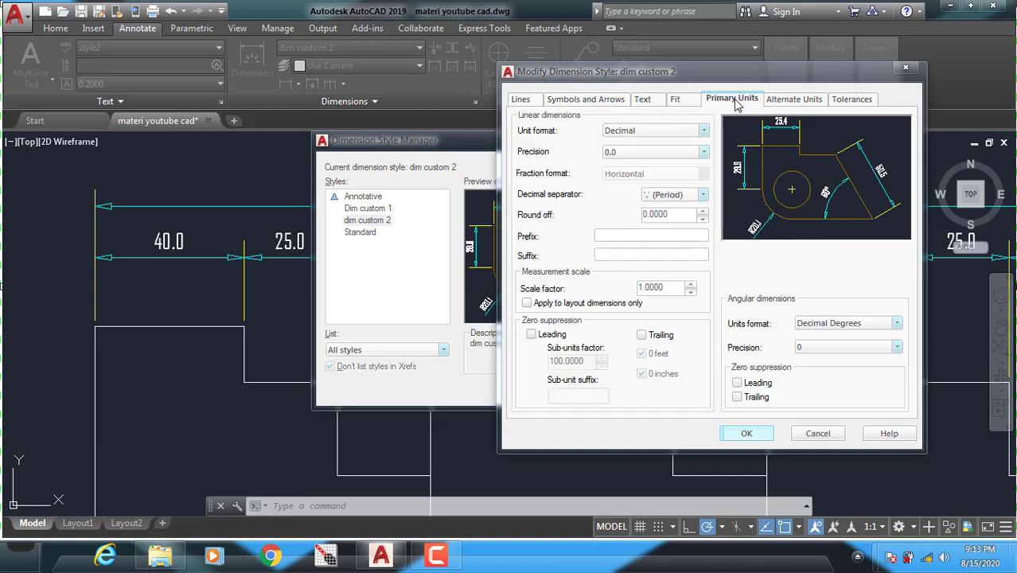
{"action": "left_click", "coordinate": [610, 253]}
{"action": "left_click", "coordinate": [596, 254]}
{"action": "left_click", "coordinate": [747, 433]}
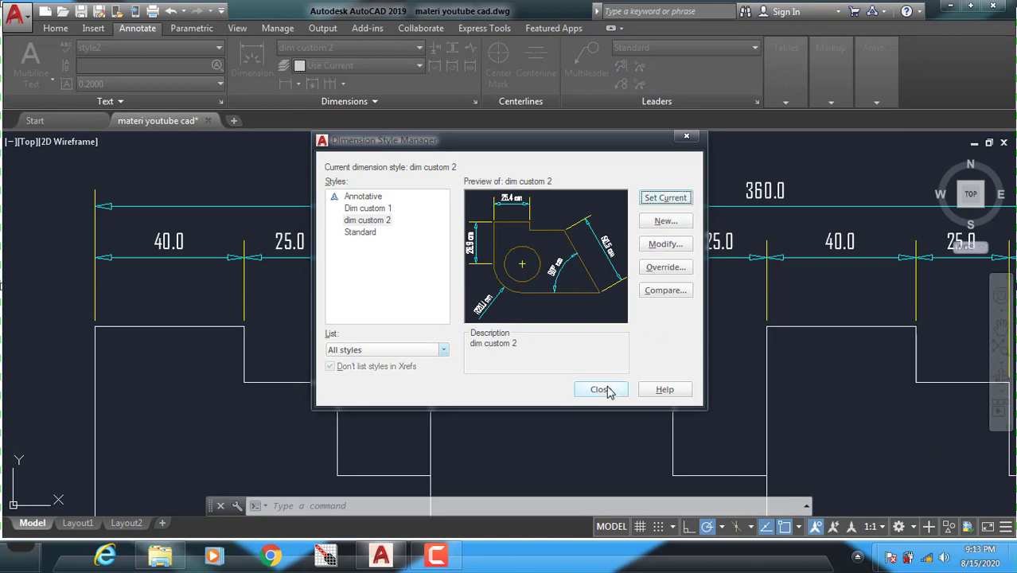
{"action": "left_click", "coordinate": [606, 389]}
{"action": "scroll", "coordinate": [330, 269], "scroll_direction": "down", "scroll_amount": 2}
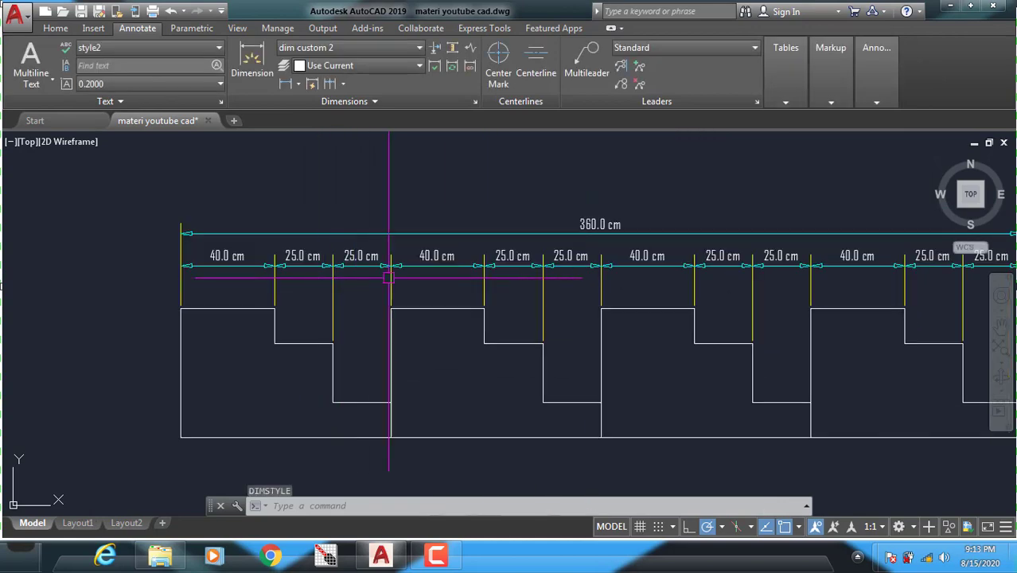
{"action": "middle_click_drag", "start_coordinate": [388, 276], "coordinate": [210, 238]}
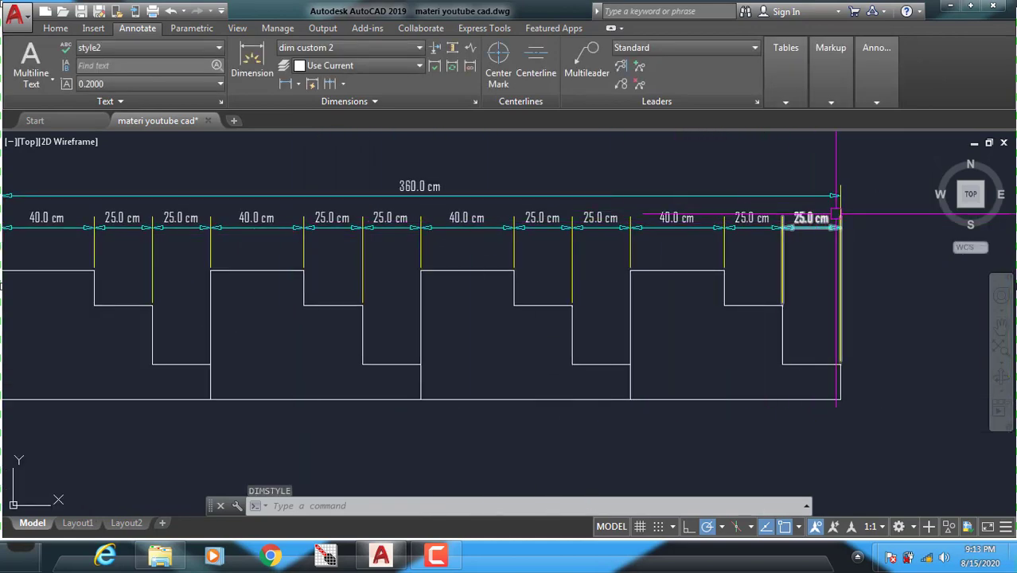
{"action": "scroll", "coordinate": [795, 215], "scroll_direction": "up", "scroll_amount": 2}
{"action": "mouse_move", "coordinate": [527, 217]}
{"action": "middle_mouse_down"}
{"action": "mouse_move", "coordinate": [612, 216]}
{"action": "mouse_move", "coordinate": [510, 233]}
{"action": "mouse_move", "coordinate": [580, 265]}
{"action": "middle_mouse_up"}
{"action": "middle_click_drag", "start_coordinate": [398, 250], "coordinate": [538, 250]}
{"action": "scroll", "coordinate": [303, 271], "scroll_direction": "down", "scroll_amount": 3}
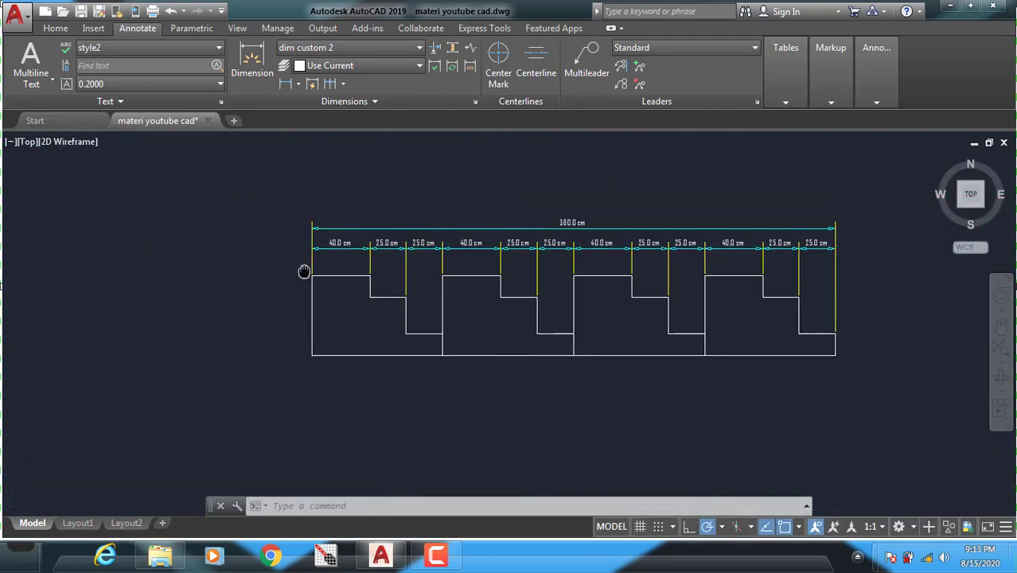
{"action": "middle_click_drag", "start_coordinate": [304, 271], "coordinate": [216, 269]}
{"action": "scroll", "coordinate": [545, 290], "scroll_direction": "up", "scroll_amount": 2}
{"action": "mouse_move", "coordinate": [545, 291]}
{"action": "middle_mouse_down"}
{"action": "mouse_move", "coordinate": [500, 313]}
{"action": "mouse_move", "coordinate": [467, 304]}
{"action": "middle_mouse_up"}
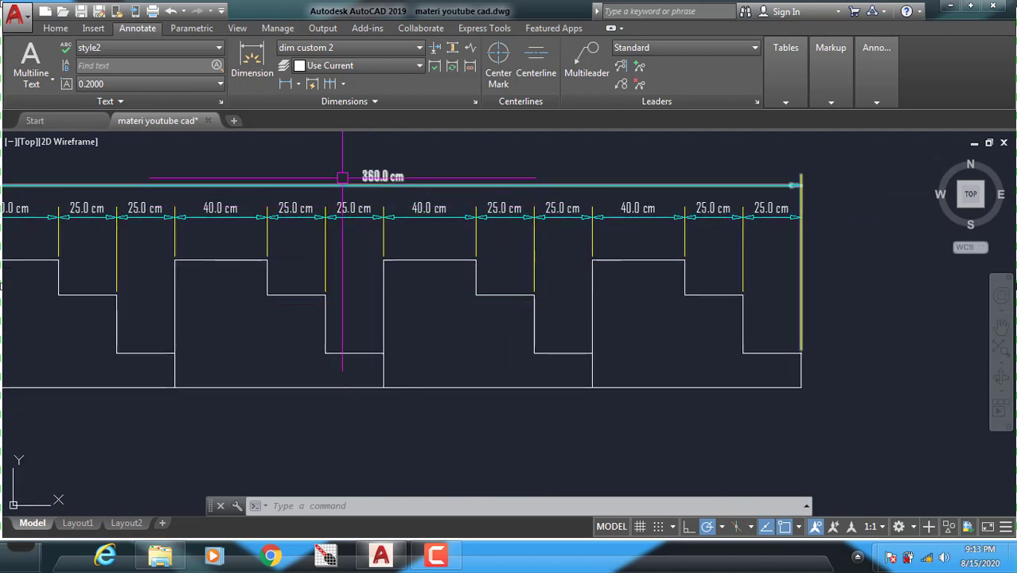
- Add a vertical 15.0 cm linear dimension for the lowest step at the plates' right end
{"action": "left_click", "coordinate": [297, 84]}
{"action": "left_click", "coordinate": [299, 103]}
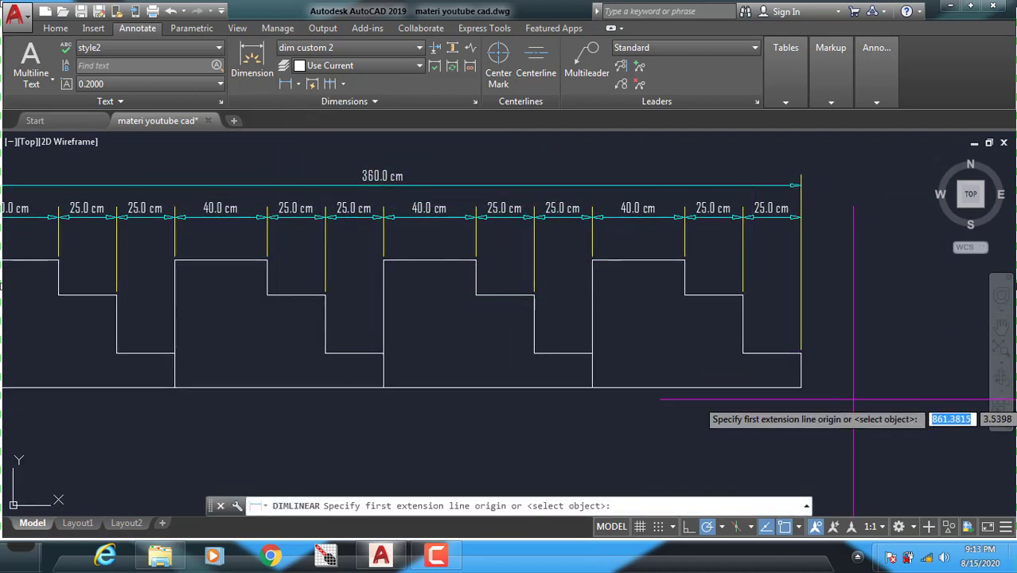
{"action": "left_click", "coordinate": [800, 388]}
{"action": "left_click", "coordinate": [800, 352]}
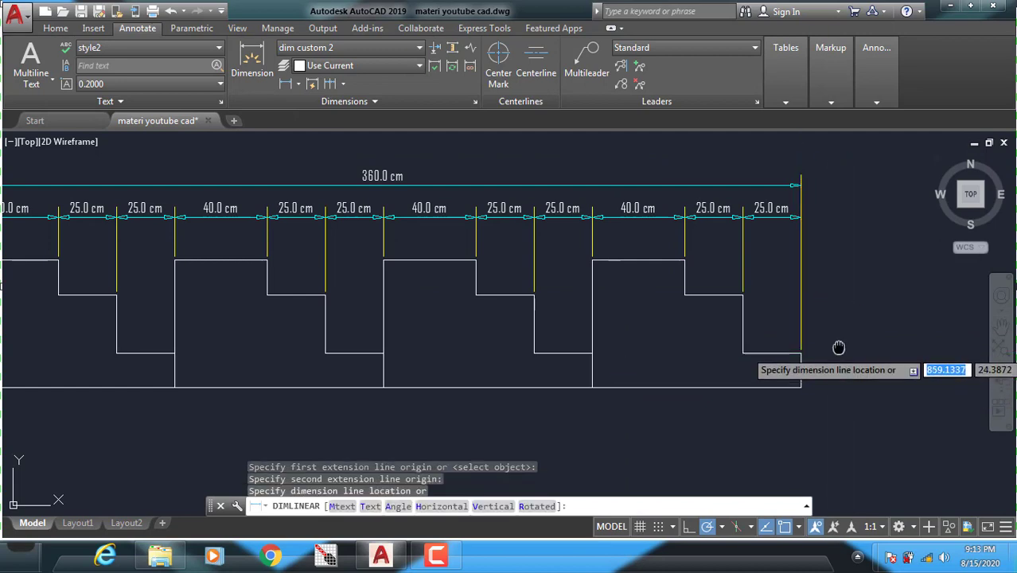
{"action": "middle_click_drag", "start_coordinate": [838, 347], "coordinate": [601, 310]}
{"action": "scroll", "coordinate": [595, 326], "scroll_direction": "up", "scroll_amount": 2}
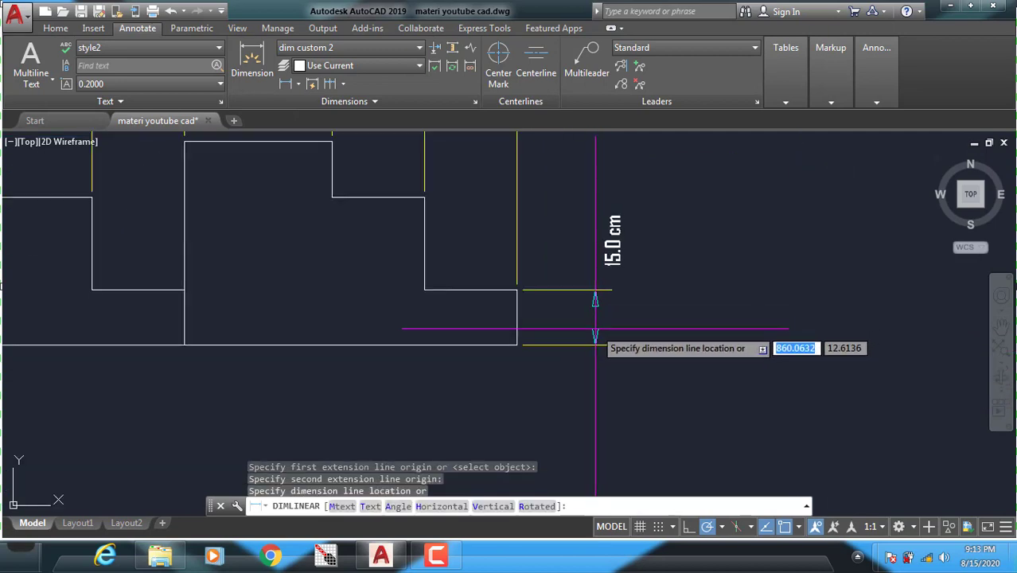
{"action": "left_click", "coordinate": [599, 327]}
{"action": "scroll", "coordinate": [665, 332], "scroll_direction": "down", "scroll_amount": 2}
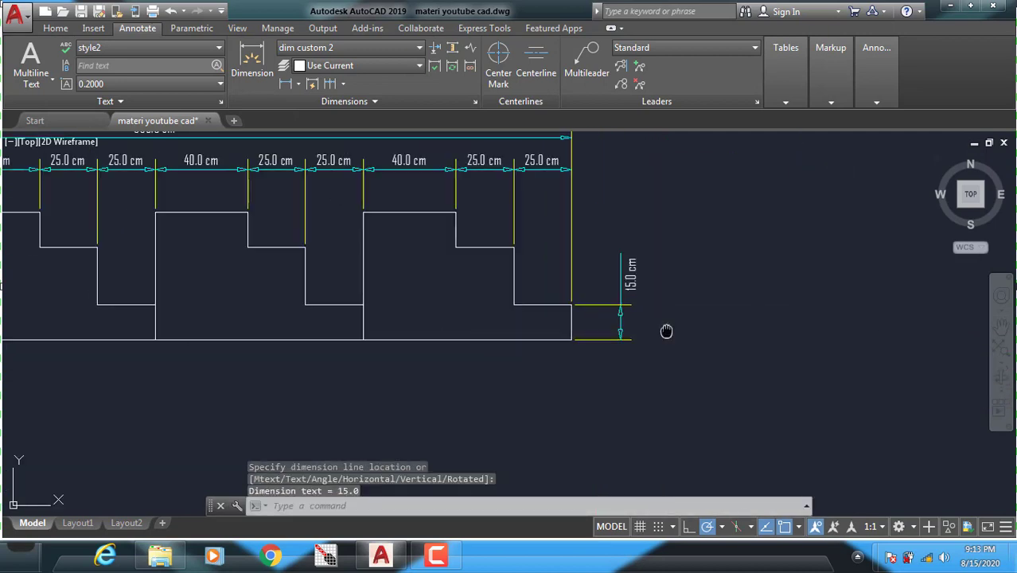
- Add baseline dimensions of 40.0 and 55.0 cm stacked above the 15.0 cm one
{"action": "left_click", "coordinate": [342, 85]}
{"action": "left_click", "coordinate": [364, 136]}
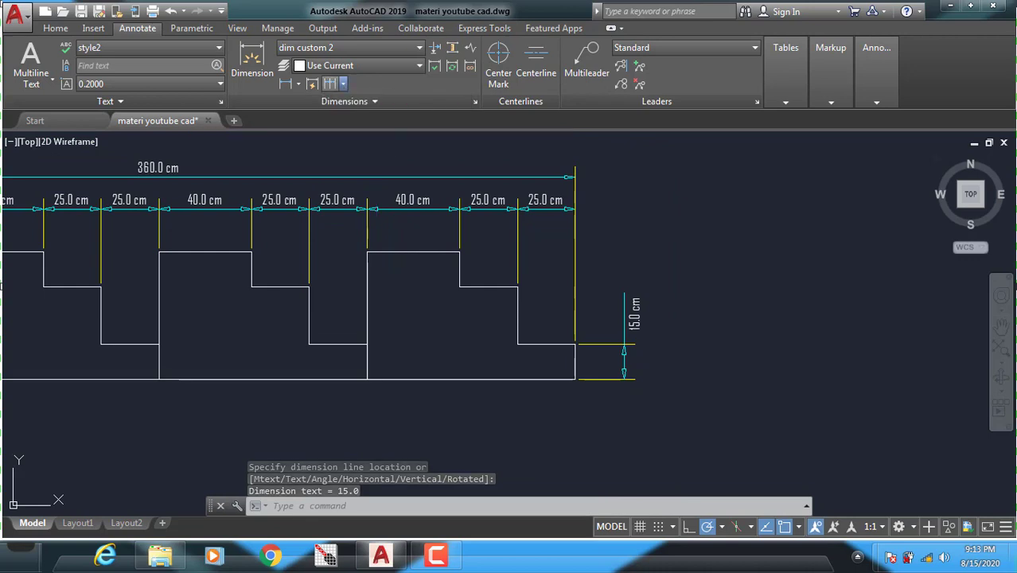
{"action": "left_click", "coordinate": [518, 286]}
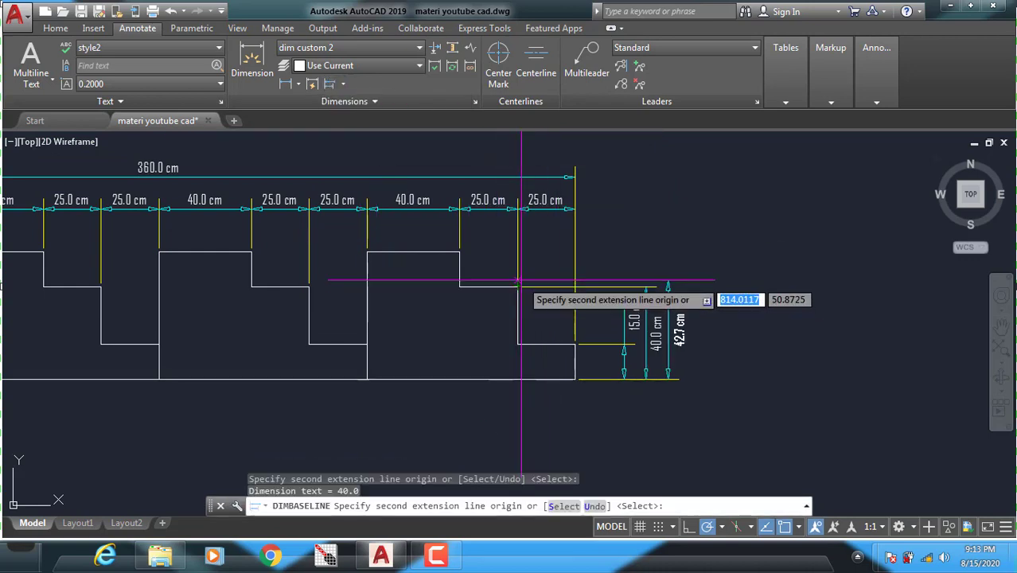
{"action": "left_click", "coordinate": [460, 251]}
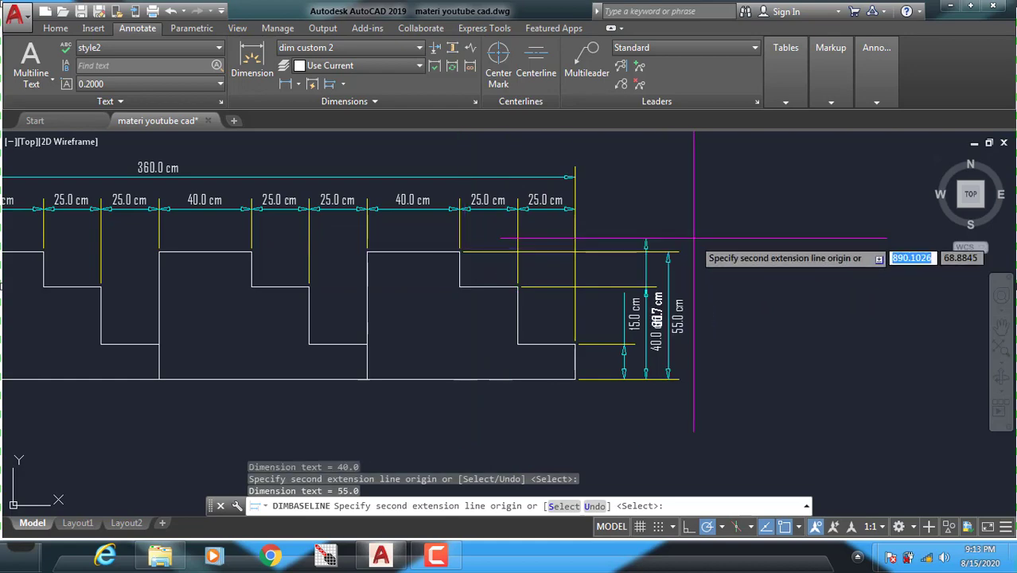
{"action": "right_click", "coordinate": [708, 215]}
{"action": "left_click", "coordinate": [720, 222]}
{"action": "scroll", "coordinate": [681, 336], "scroll_direction": "up", "scroll_amount": 2}
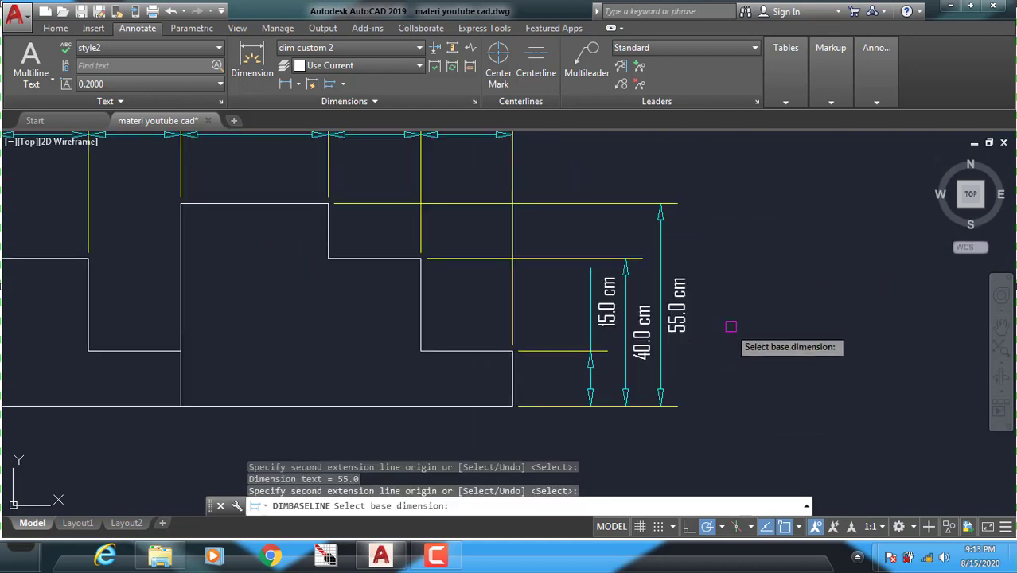
{"action": "key", "text": "Return"}
{"action": "scroll", "coordinate": [778, 311], "scroll_direction": "down", "scroll_amount": 5}
- Recentre the dimensioned drawing and reopen the dim custom 2 style's Lines settings
{"action": "middle_click_drag", "start_coordinate": [778, 311], "coordinate": [503, 285]}
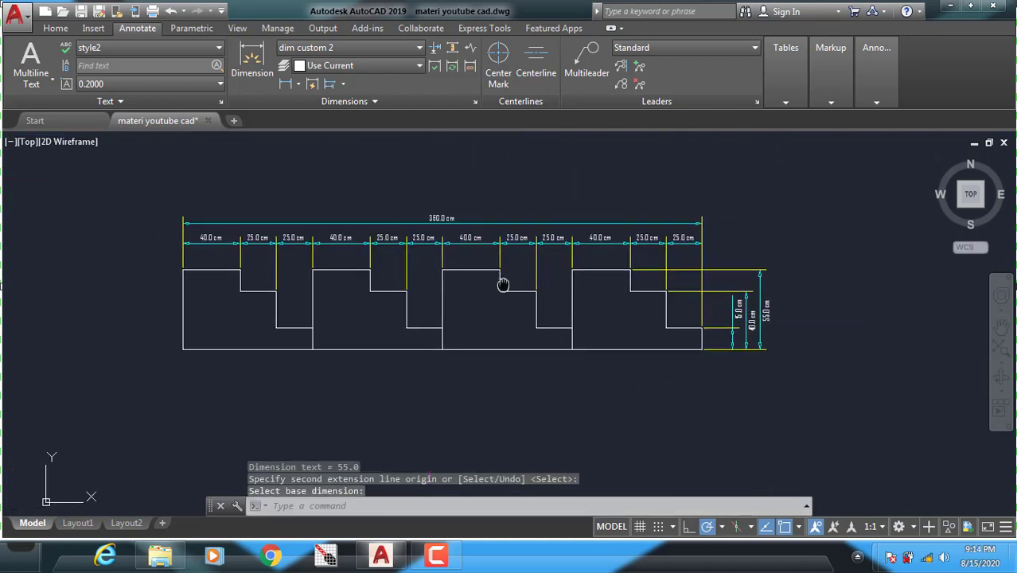
{"action": "scroll", "coordinate": [464, 295], "scroll_direction": "up", "scroll_amount": 1}
{"action": "scroll", "coordinate": [472, 321], "scroll_direction": "up", "scroll_amount": 2}
{"action": "scroll", "coordinate": [205, 258], "scroll_direction": "up", "scroll_amount": 2}
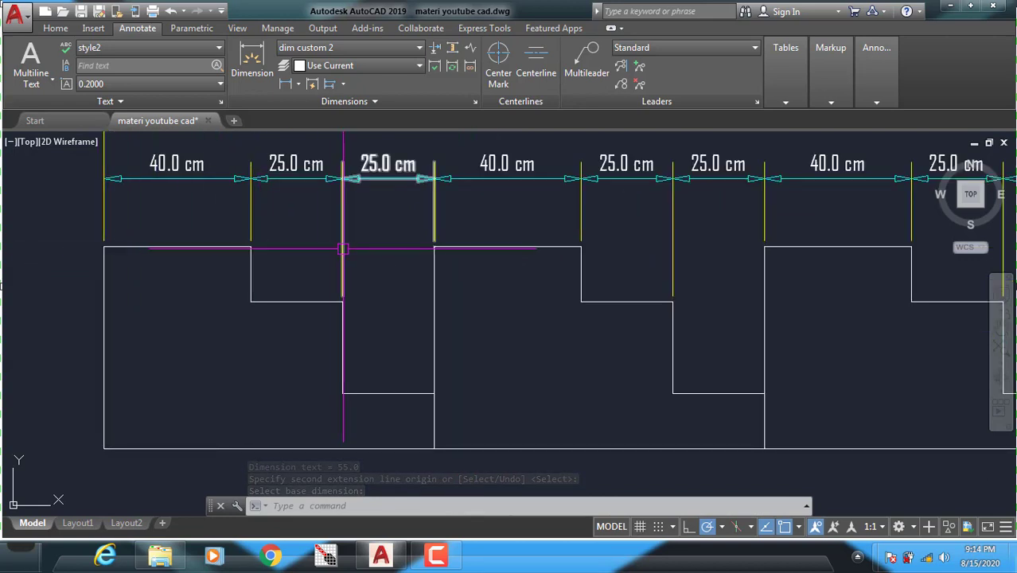
{"action": "scroll", "coordinate": [225, 231], "scroll_direction": "down", "scroll_amount": 3}
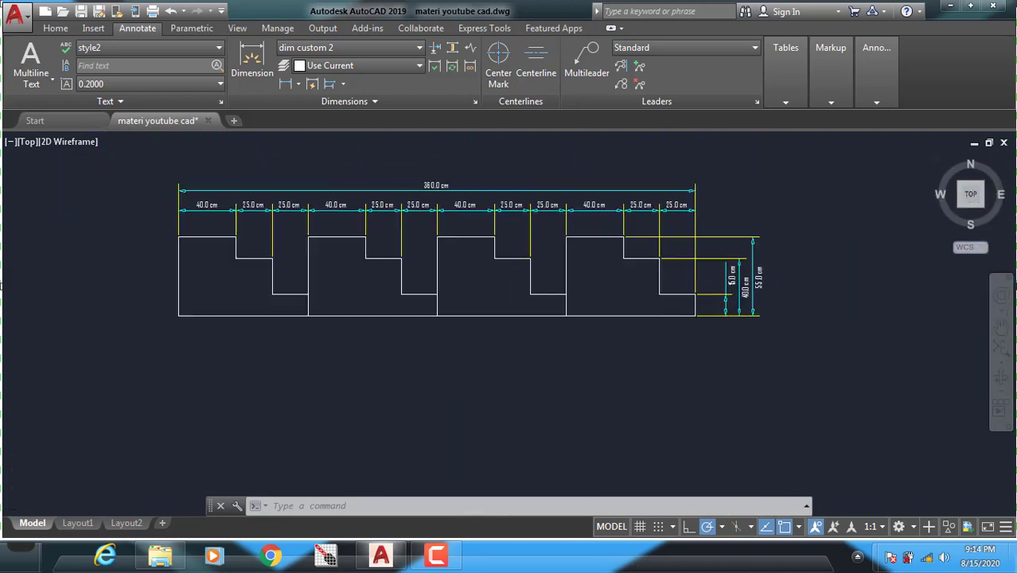
{"action": "scroll", "coordinate": [481, 227], "scroll_direction": "down", "scroll_amount": 2}
{"action": "scroll", "coordinate": [362, 234], "scroll_direction": "up", "scroll_amount": 2}
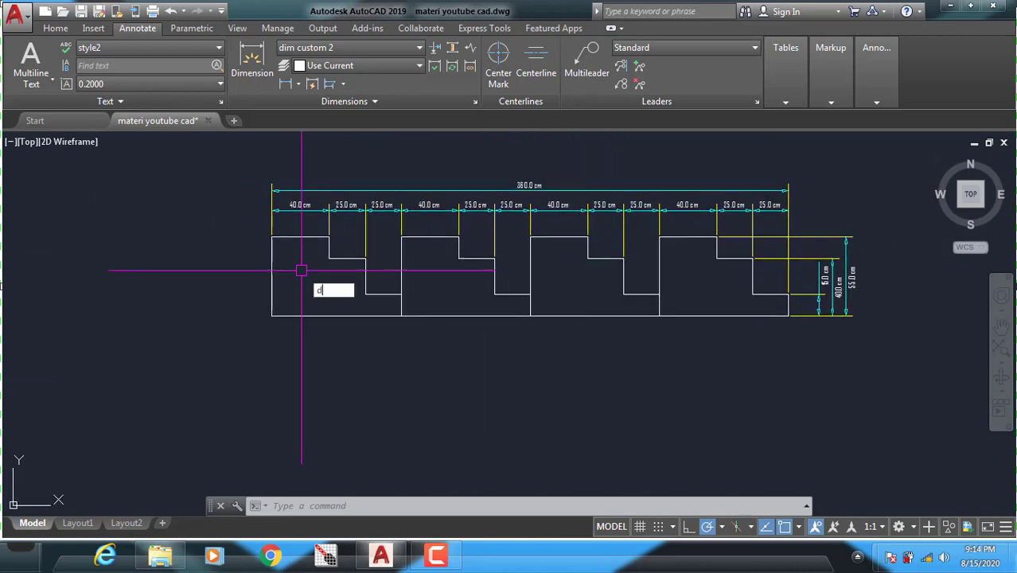
{"action": "key", "text": "Return"}
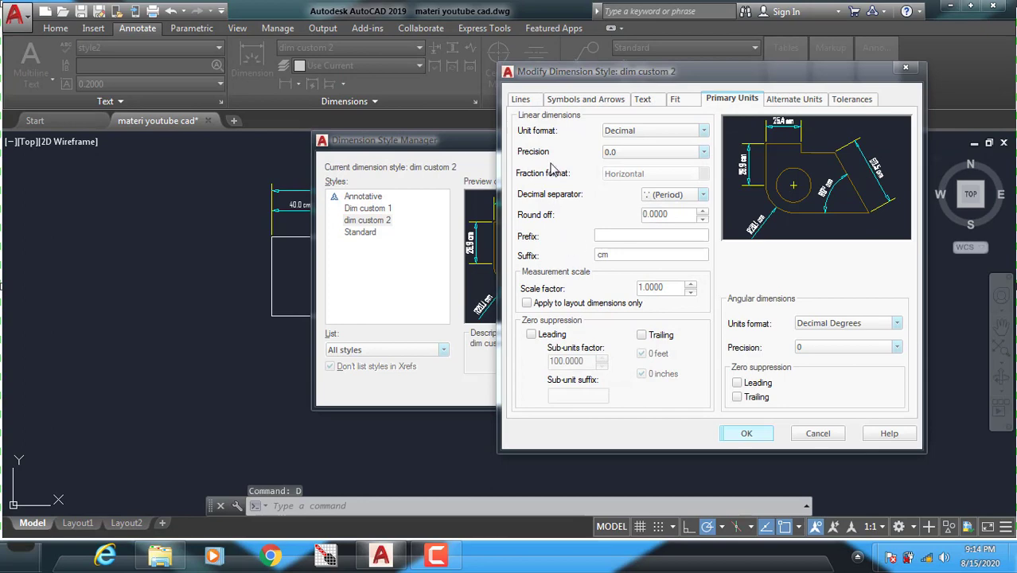
{"action": "left_click", "coordinate": [523, 100]}
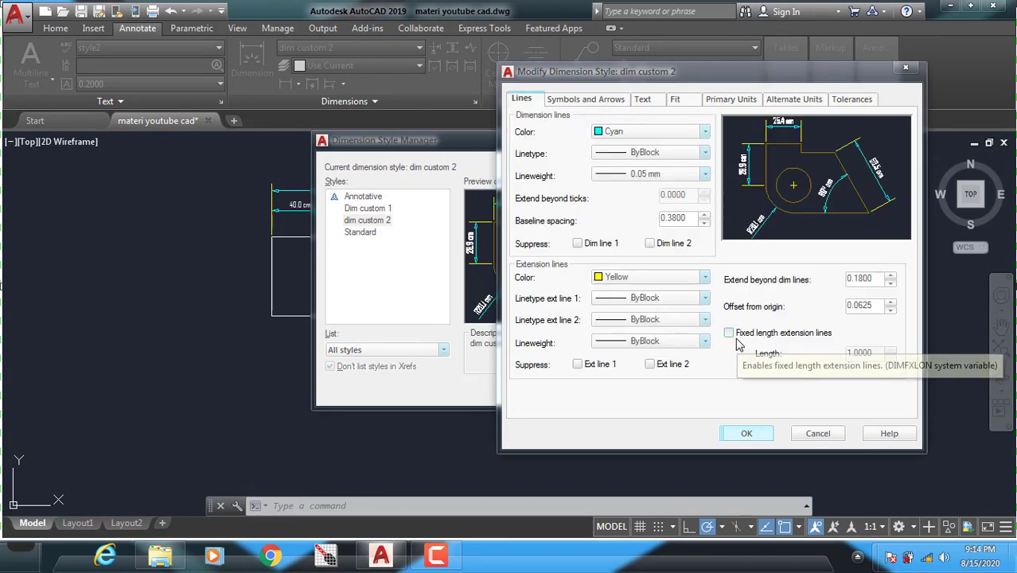
- Enable fixed-length extension lines, set Extend beyond dim lines to 1, and close the style dialogs
{"action": "left_click", "coordinate": [730, 334]}
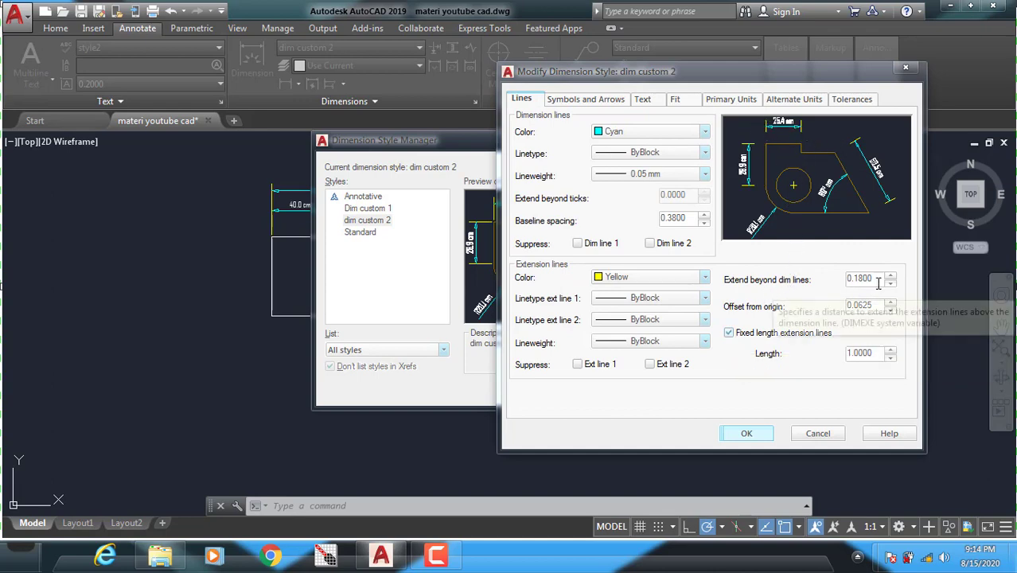
{"action": "left_click_drag", "start_coordinate": [879, 278], "coordinate": [851, 279]}
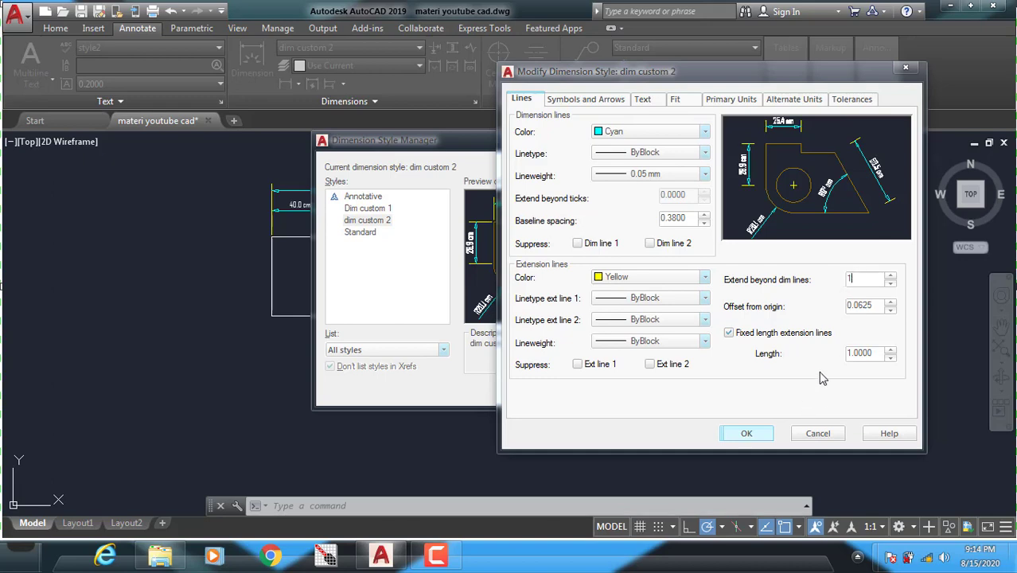
{"action": "type", "text": "0"}
{"action": "left_click", "coordinate": [746, 433]}
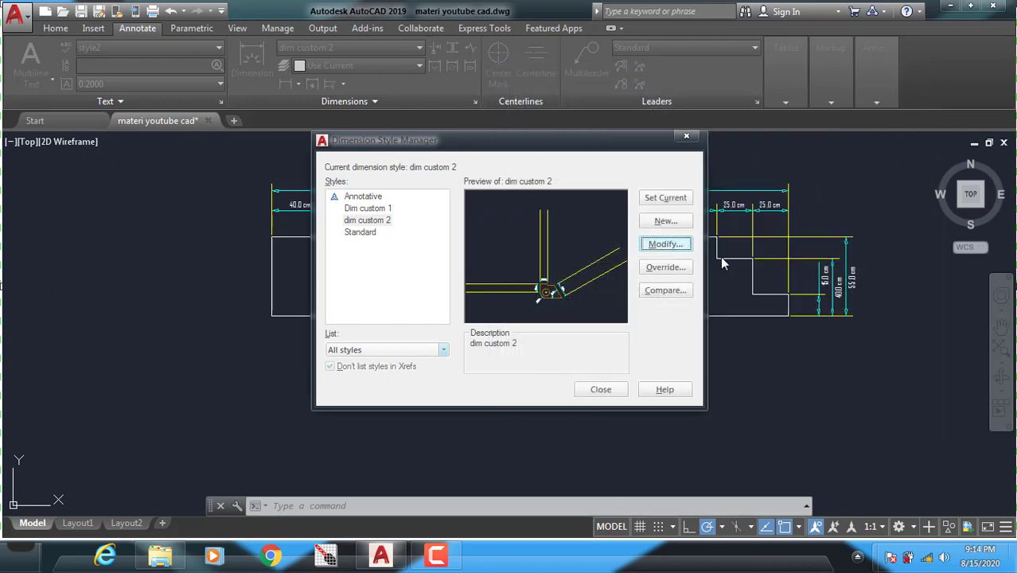
{"action": "left_click", "coordinate": [599, 390]}
{"action": "scroll", "coordinate": [601, 363], "scroll_direction": "down", "scroll_amount": 2}
- Set dim custom 2's Extend beyond dim lines to 0 and check the drawing
{"action": "scroll", "coordinate": [533, 340], "scroll_direction": "up", "scroll_amount": 5}
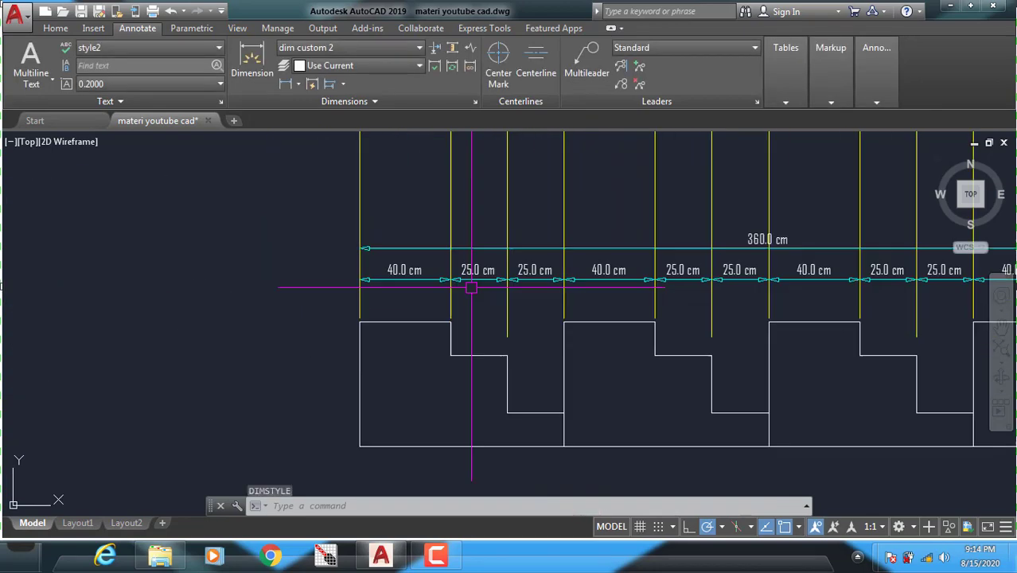
{"action": "type", "text": "D"}
{"action": "key", "text": "Return"}
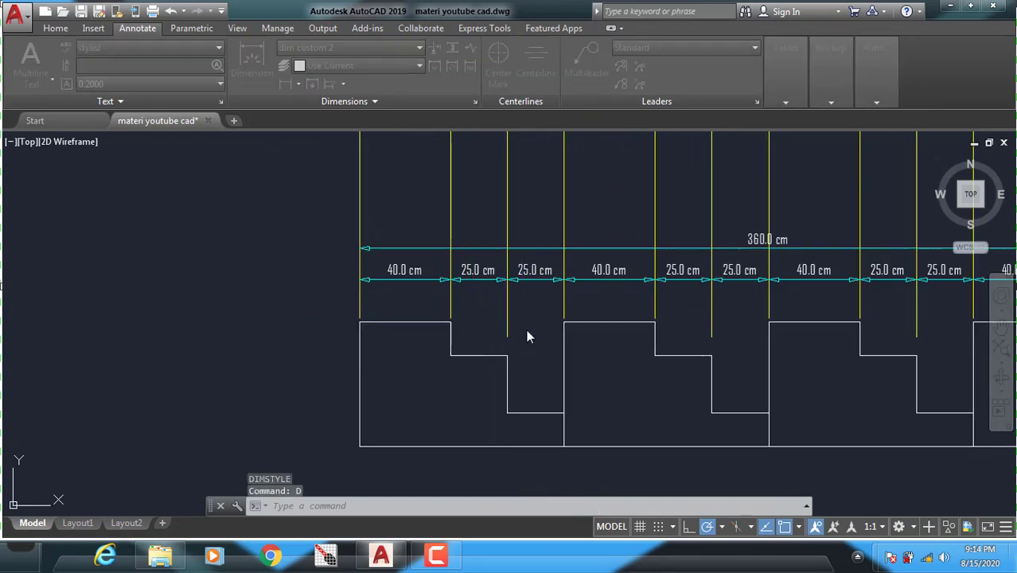
{"action": "left_click", "coordinate": [663, 245]}
{"action": "type", "text": "0.5"}
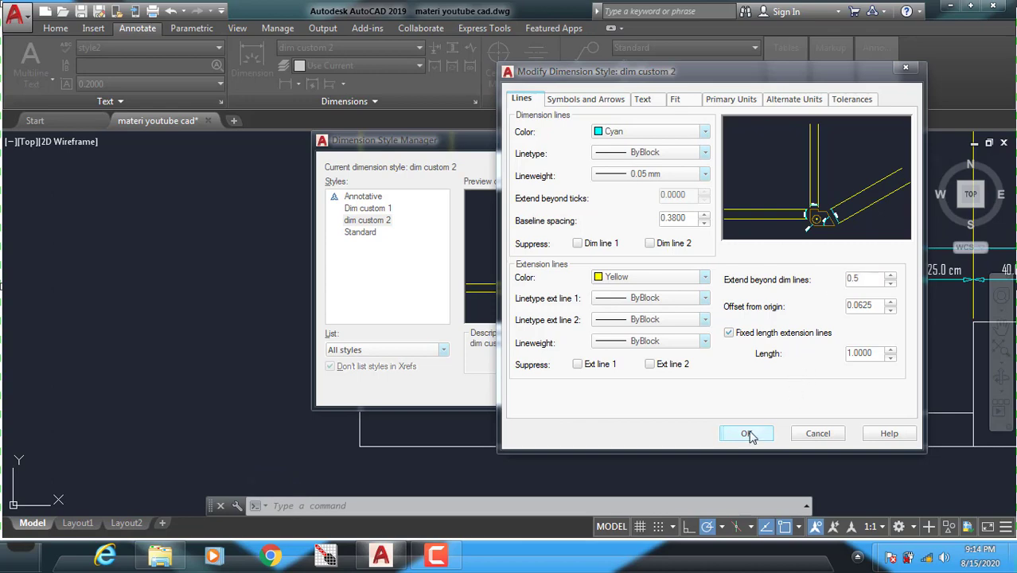
{"action": "left_click", "coordinate": [747, 434]}
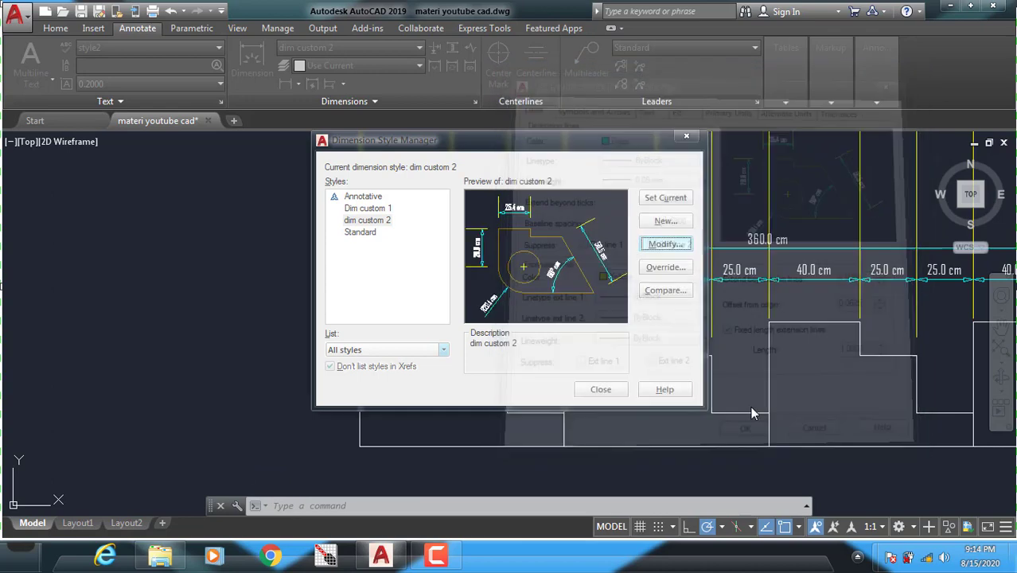
{"action": "left_click", "coordinate": [600, 389]}
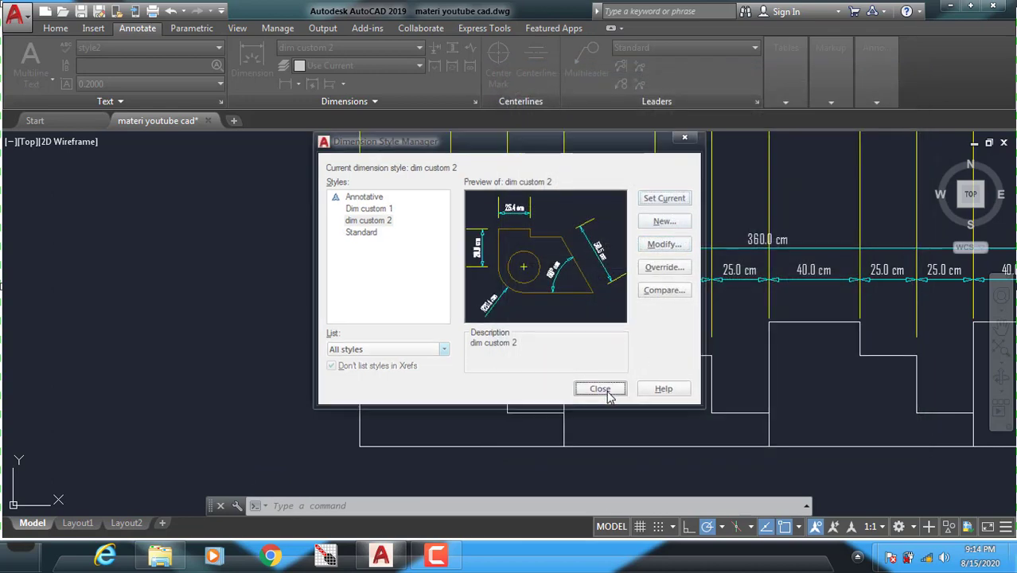
{"action": "scroll", "coordinate": [499, 300], "scroll_direction": "up", "scroll_amount": 4}
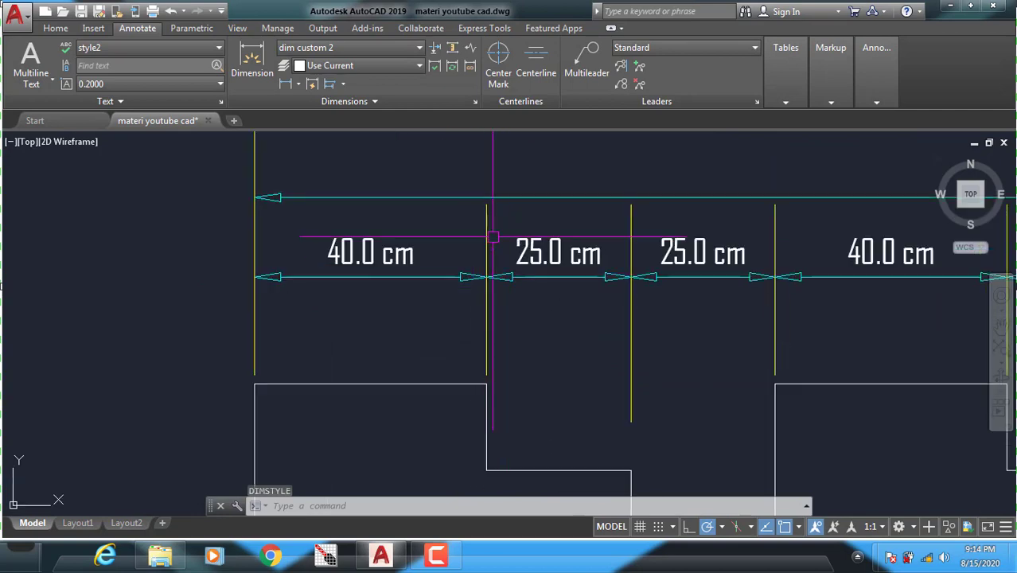
- Change dim custom 2's extension beyond dimension lines to 0.1
{"action": "type", "text": "d"}
{"action": "key", "text": "Return"}
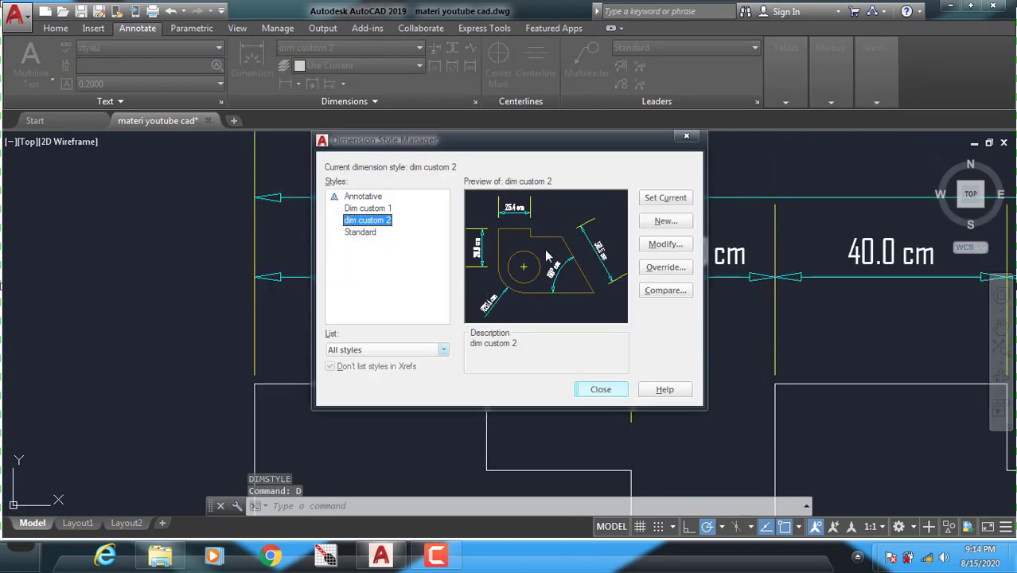
{"action": "left_click", "coordinate": [667, 244]}
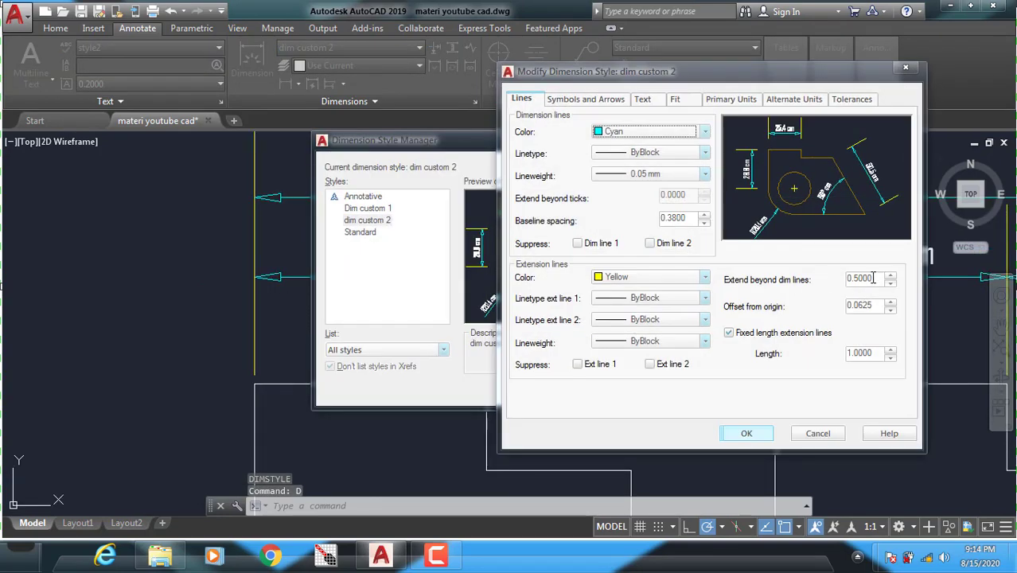
{"action": "type", "text": "1"}
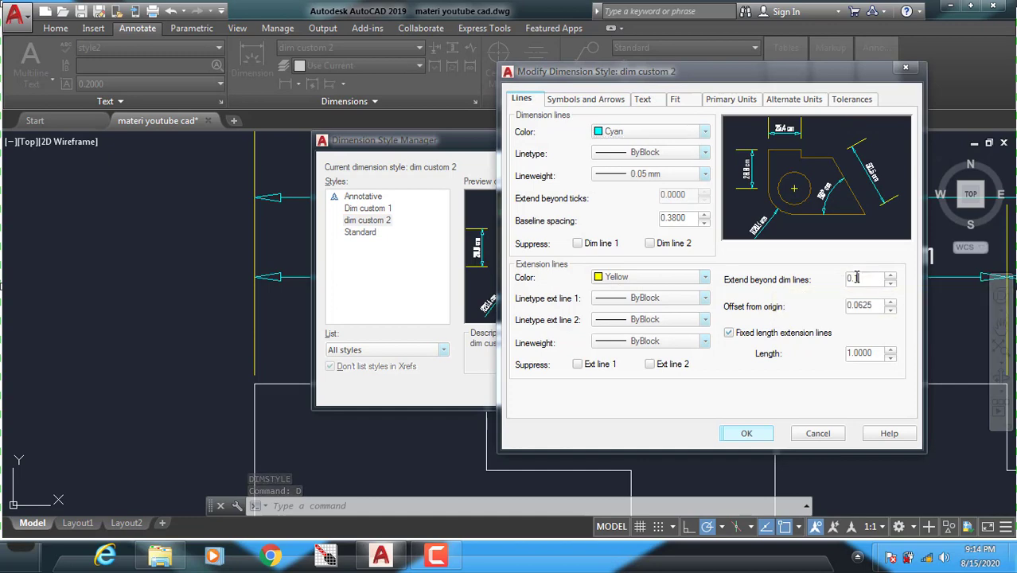
{"action": "left_click", "coordinate": [748, 433]}
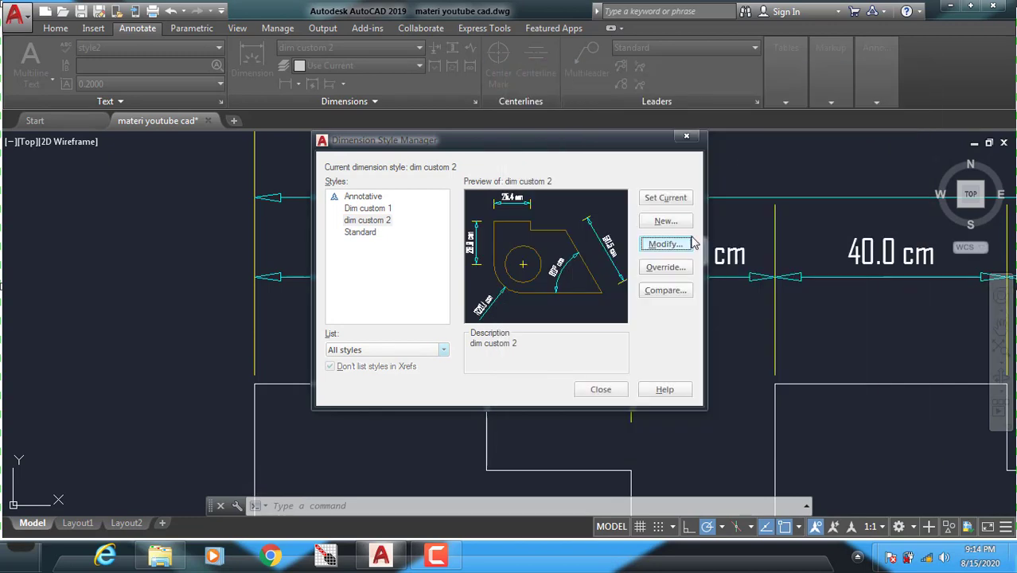
{"action": "left_click", "coordinate": [599, 389]}
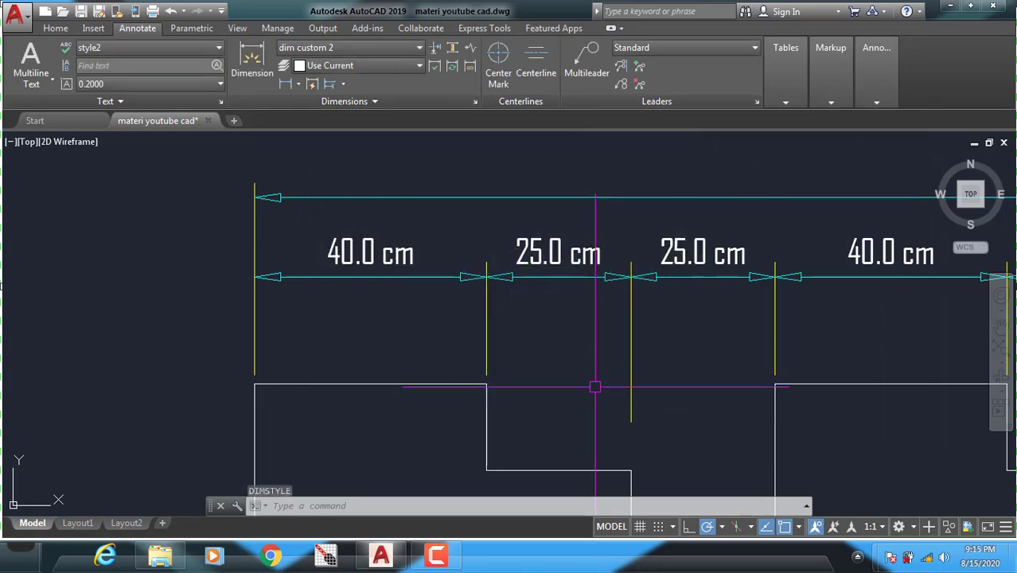
{"action": "scroll", "coordinate": [738, 304], "scroll_direction": "down", "scroll_amount": 1}
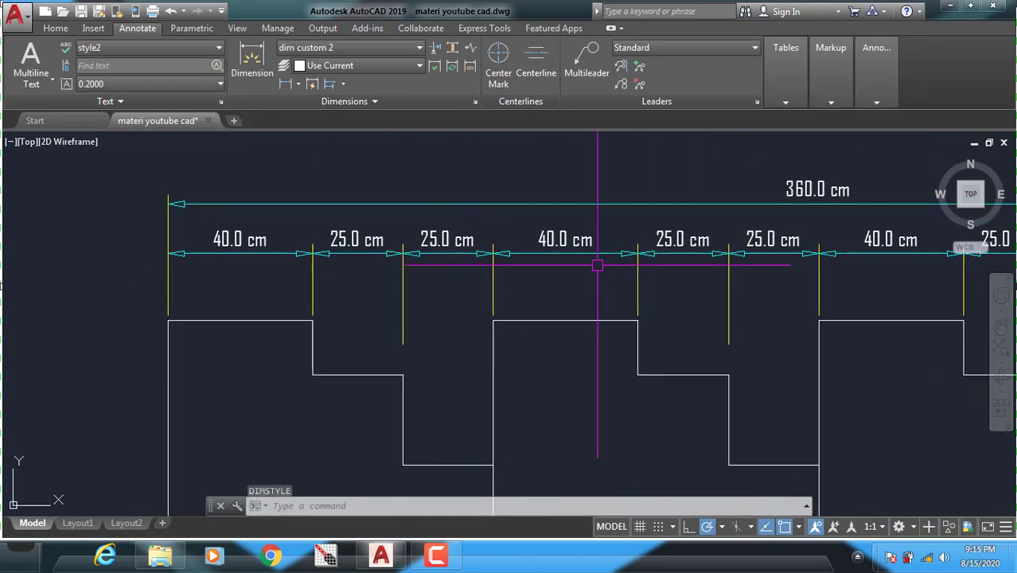
{"action": "scroll", "coordinate": [685, 255], "scroll_direction": "up", "scroll_amount": 1}
- Set the extension beyond dimension lines to 0.30, then pan across to inspect the dimensions
{"action": "type", "text": "d"}
{"action": "key", "text": "Return"}
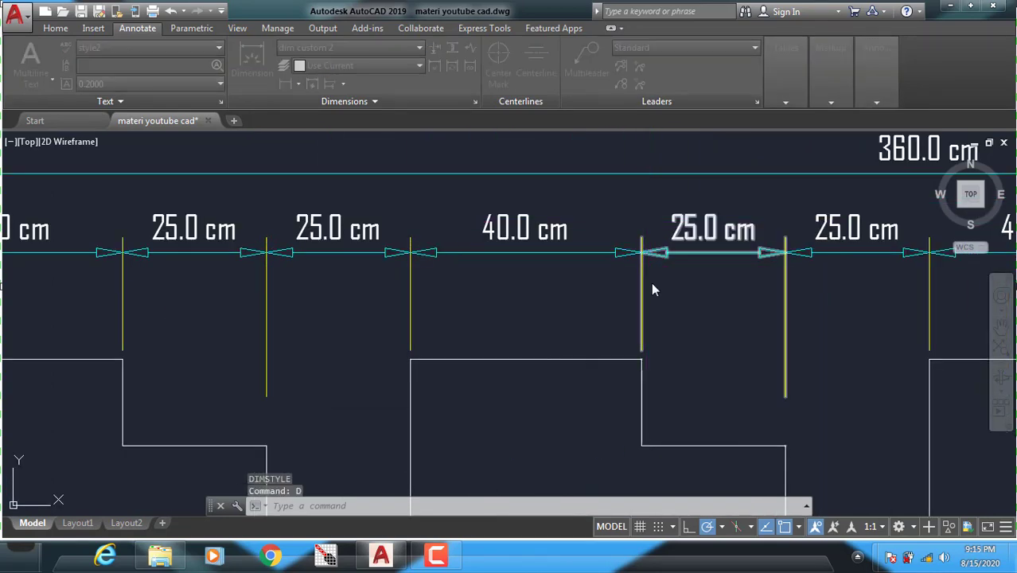
{"action": "left_click", "coordinate": [671, 247]}
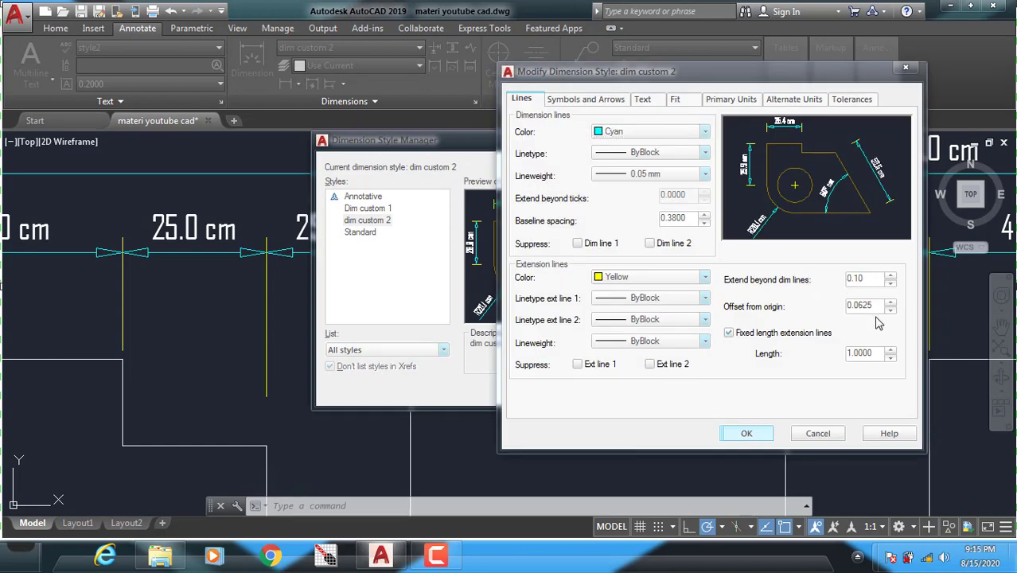
{"action": "left_click", "coordinate": [744, 434]}
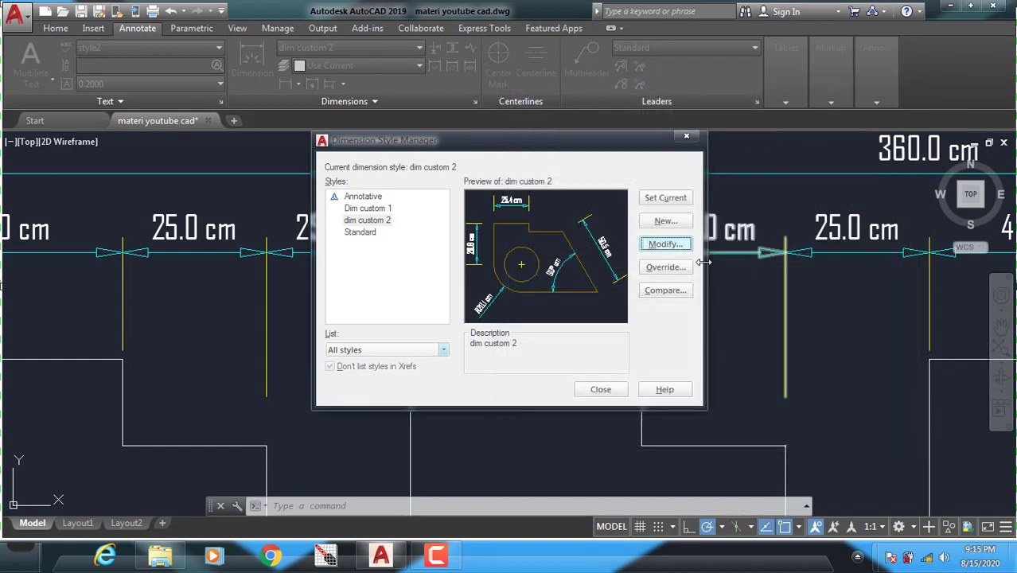
{"action": "left_click", "coordinate": [600, 389]}
{"action": "scroll", "coordinate": [509, 235], "scroll_direction": "down", "scroll_amount": 4}
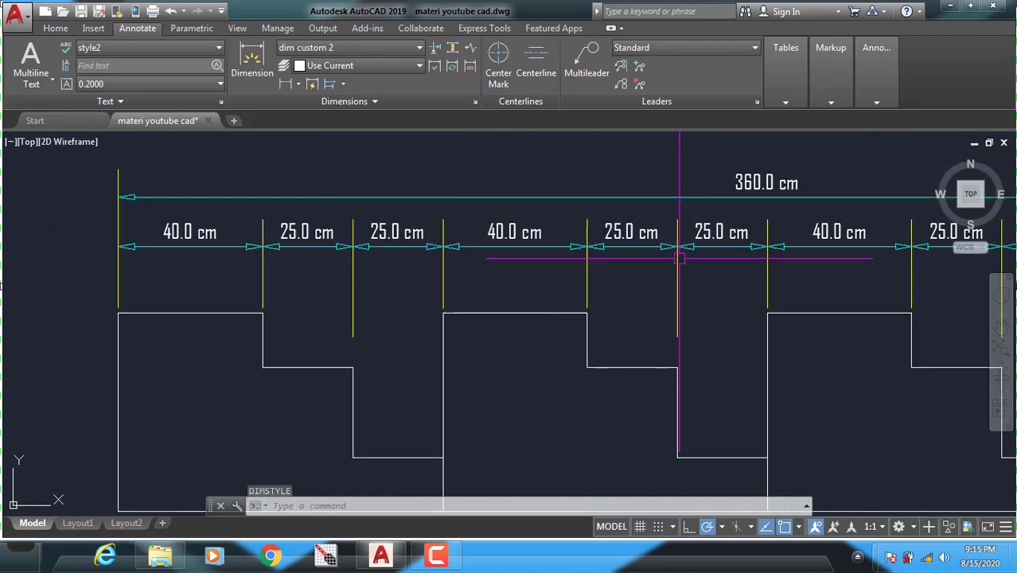
{"action": "middle_click_drag", "start_coordinate": [749, 249], "coordinate": [488, 222]}
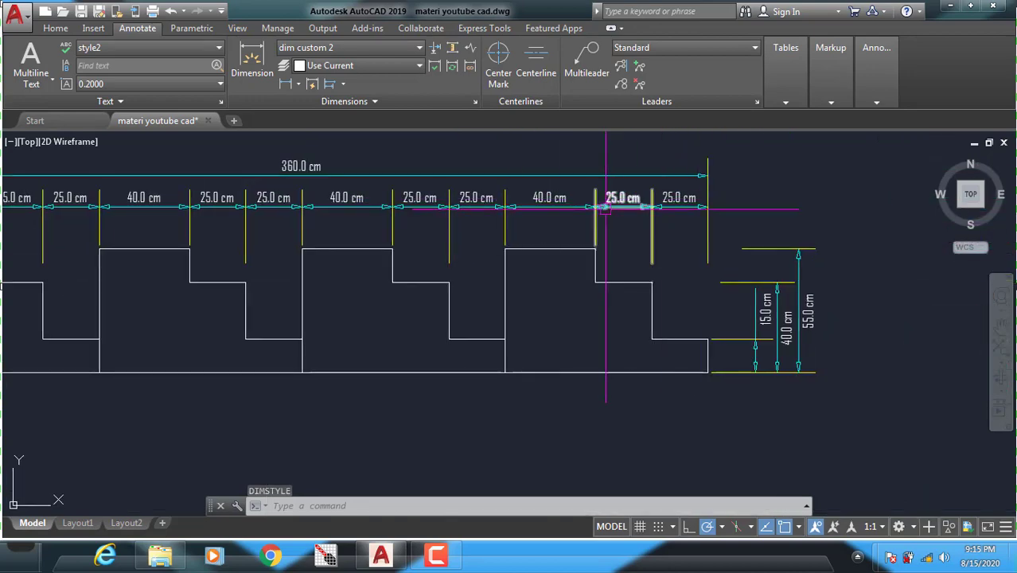
{"action": "middle_click_drag", "start_coordinate": [678, 244], "coordinate": [823, 239]}
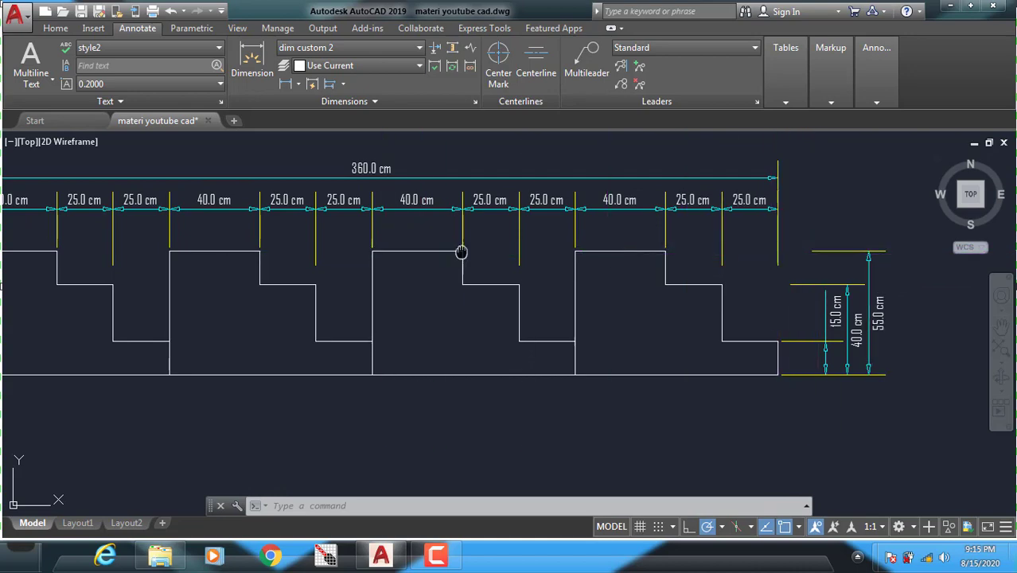
{"action": "middle_click_drag", "start_coordinate": [451, 252], "coordinate": [357, 231]}
{"action": "middle_click_drag", "start_coordinate": [311, 258], "coordinate": [685, 272]}
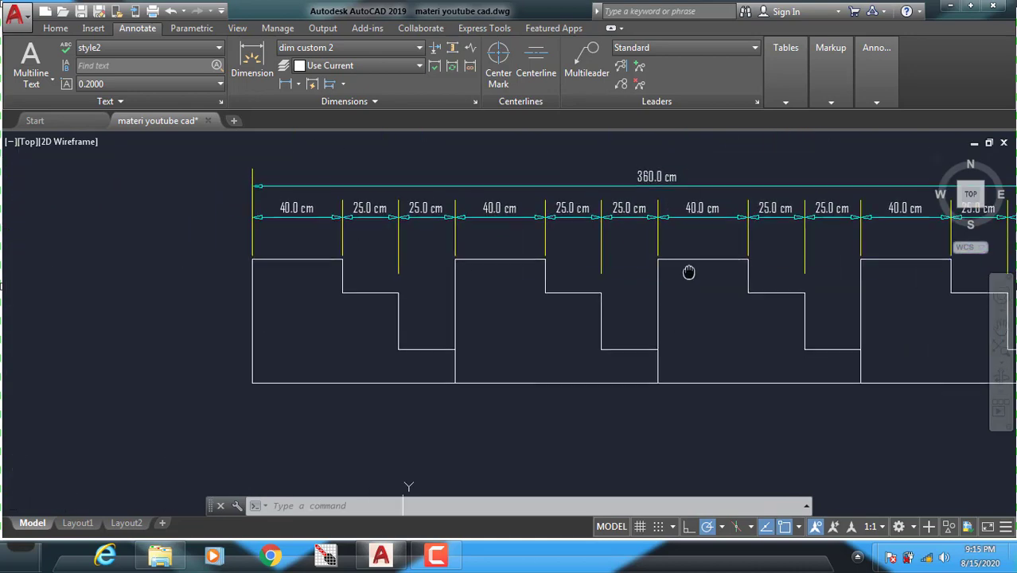
{"action": "type", "text": "d"}
- Set the dim custom 2 extension line Offset from origin to 0.1
{"action": "key", "text": "Return"}
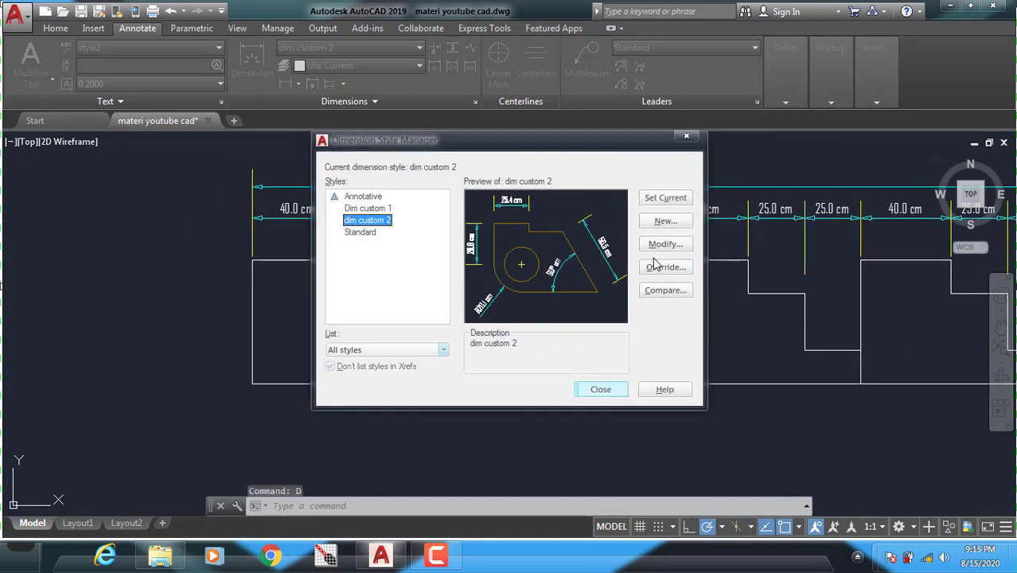
{"action": "left_click", "coordinate": [663, 245]}
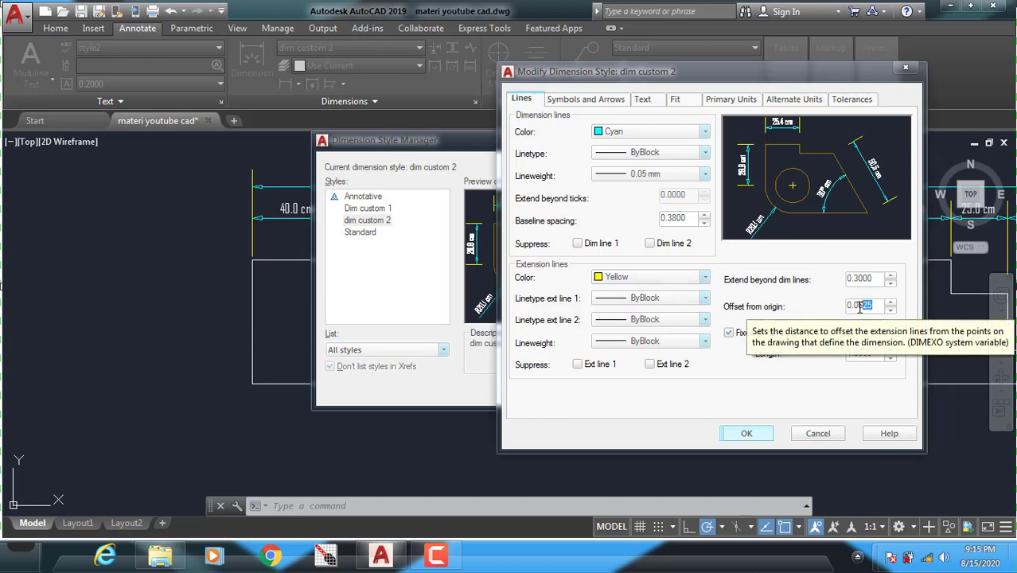
{"action": "left_click", "coordinate": [875, 354]}
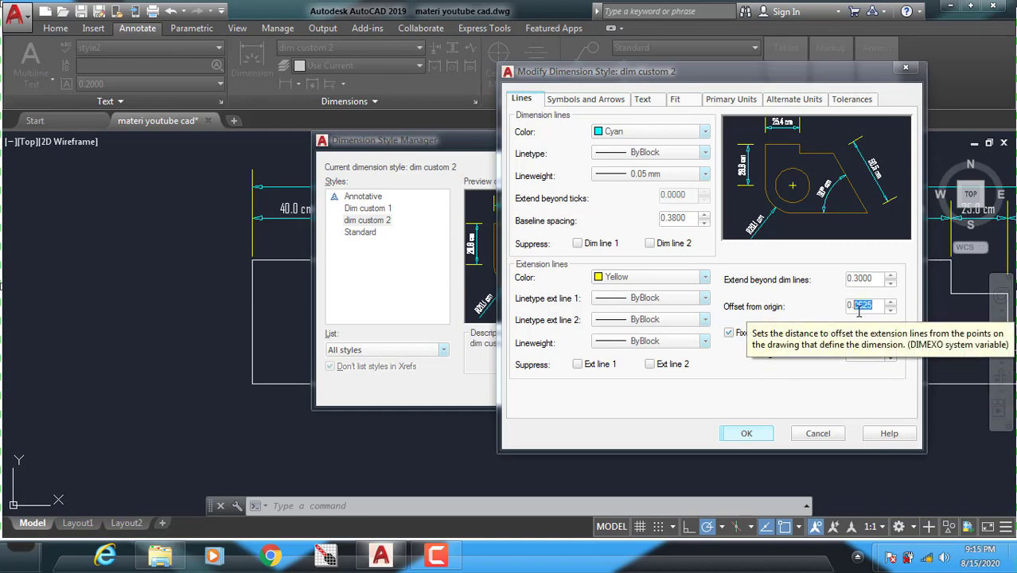
{"action": "left_click", "coordinate": [859, 309]}
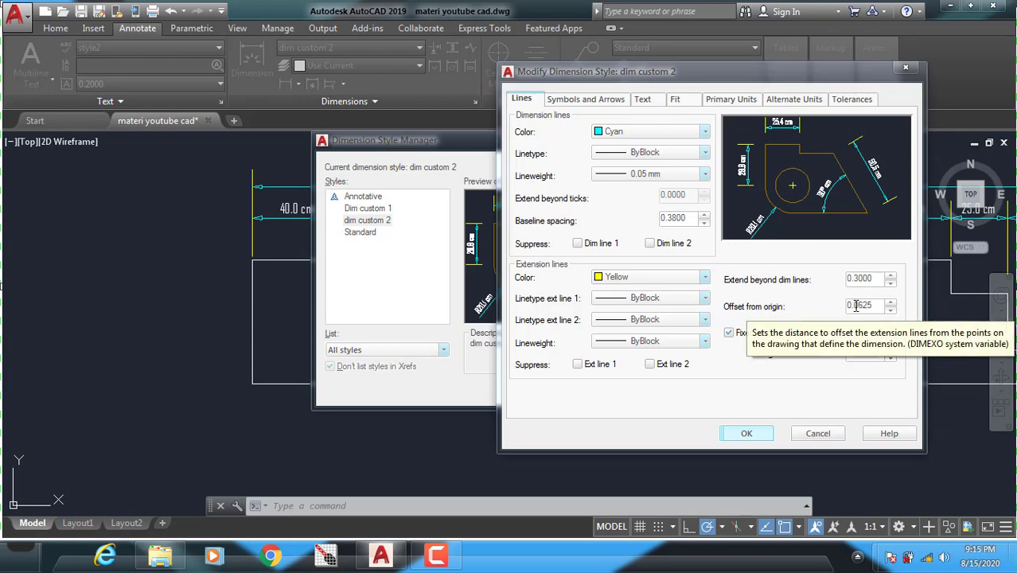
{"action": "left_click_drag", "start_coordinate": [853, 306], "coordinate": [872, 305]}
{"action": "type", "text": "1"}
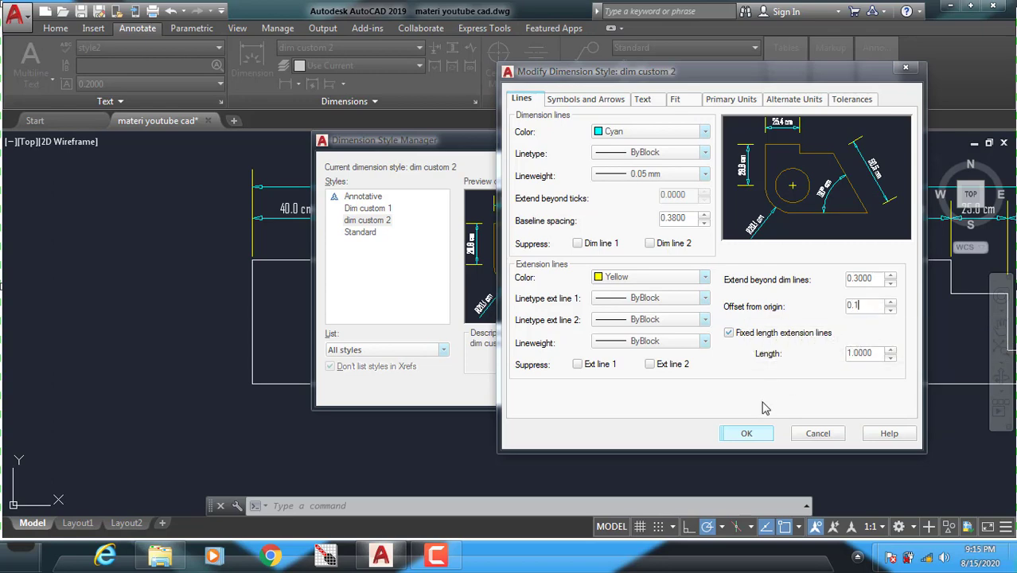
{"action": "left_click", "coordinate": [743, 434]}
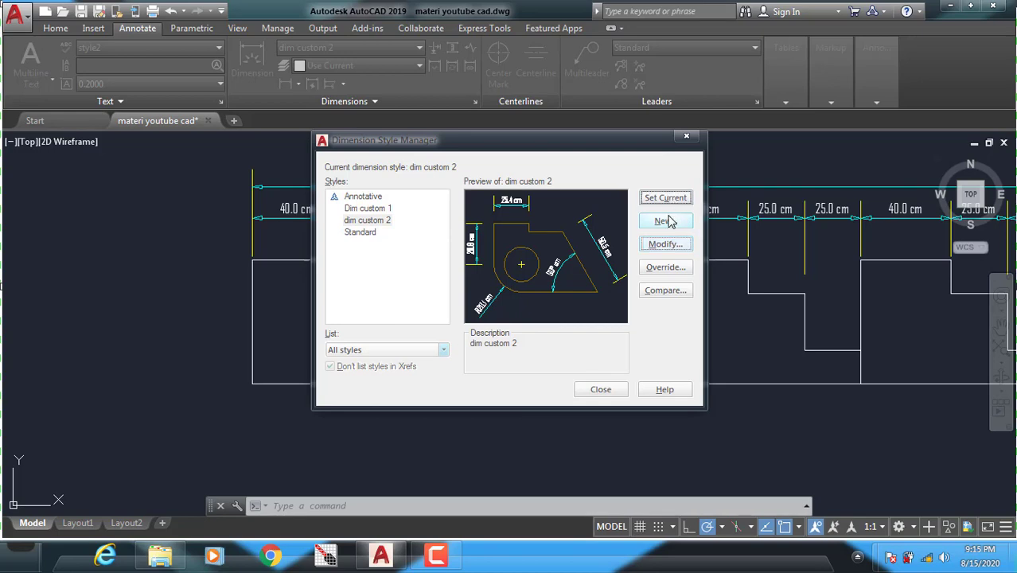
{"action": "left_click", "coordinate": [599, 390]}
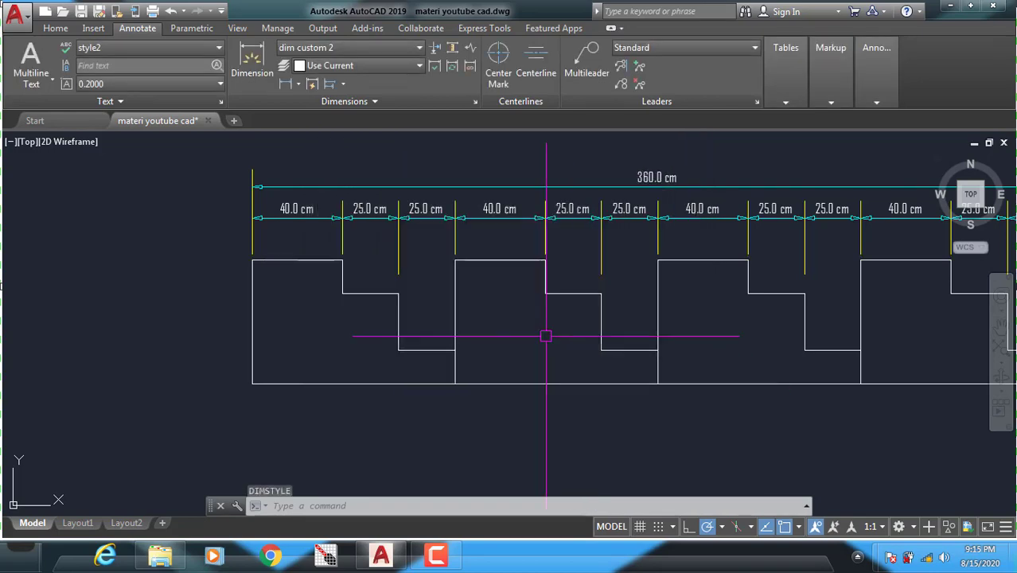
{"action": "scroll", "coordinate": [444, 271], "scroll_direction": "up", "scroll_amount": 4}
{"action": "scroll", "coordinate": [413, 263], "scroll_direction": "down", "scroll_amount": 2}
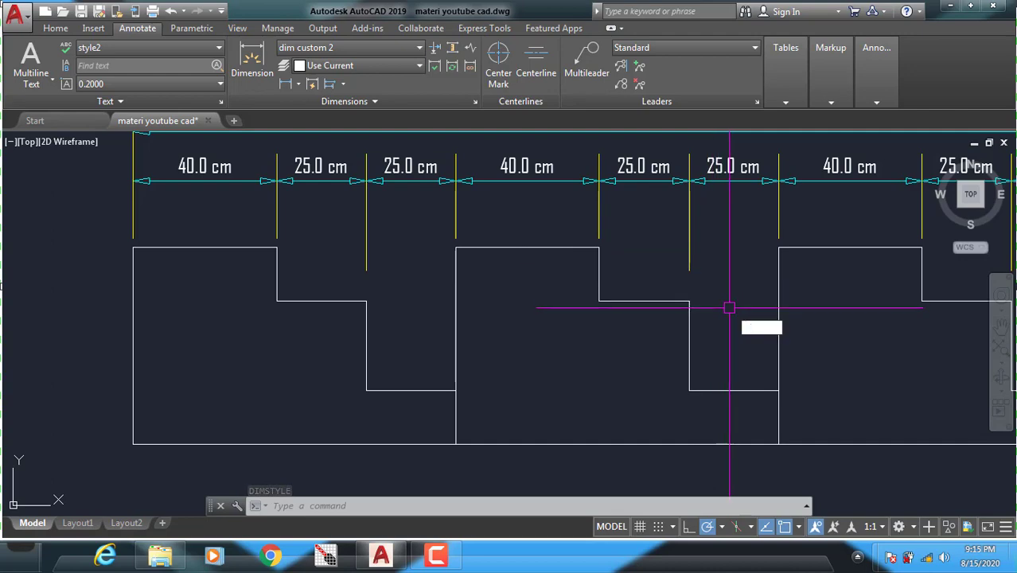
- Reopen the dim custom 2 style, confirm its settings and close the Dimension Style Manager
{"action": "key", "text": "Return"}
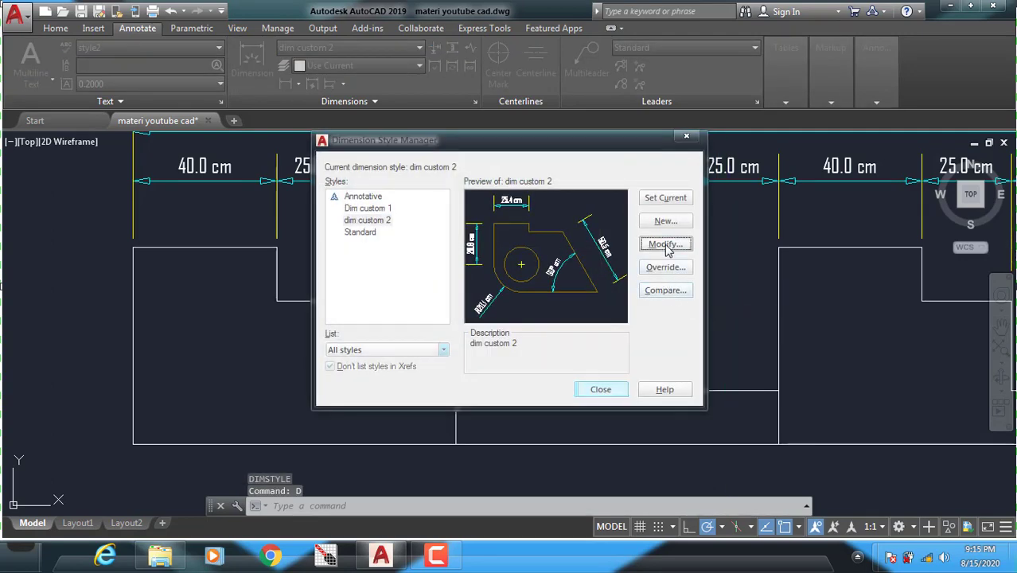
{"action": "left_click", "coordinate": [666, 245]}
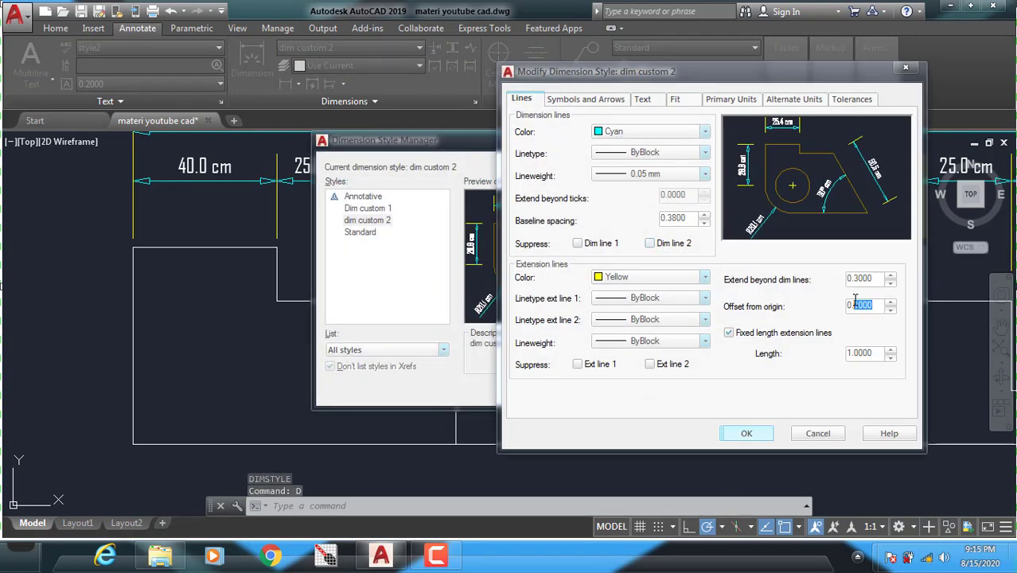
{"action": "left_click", "coordinate": [747, 434]}
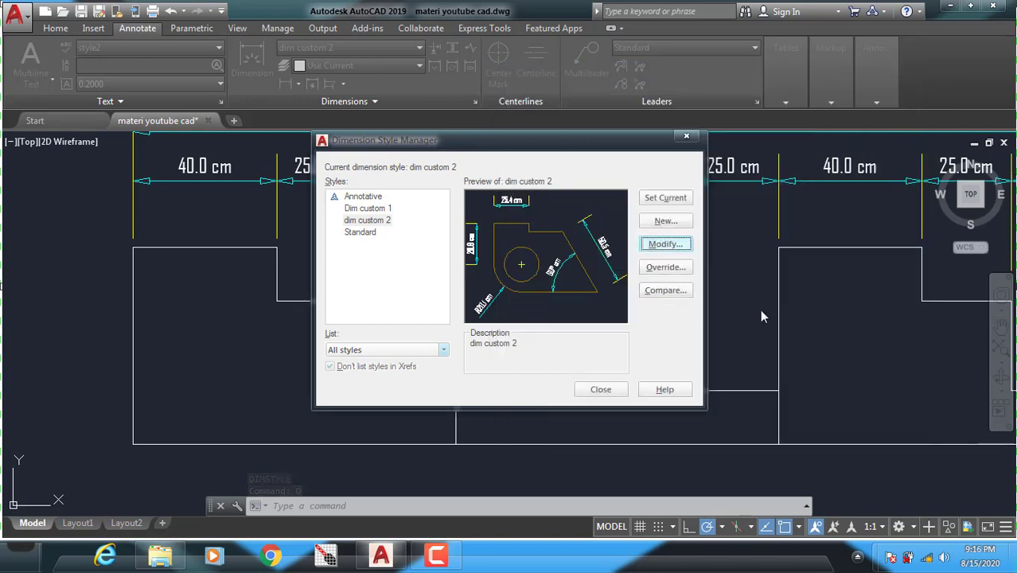
{"action": "left_click", "coordinate": [599, 390]}
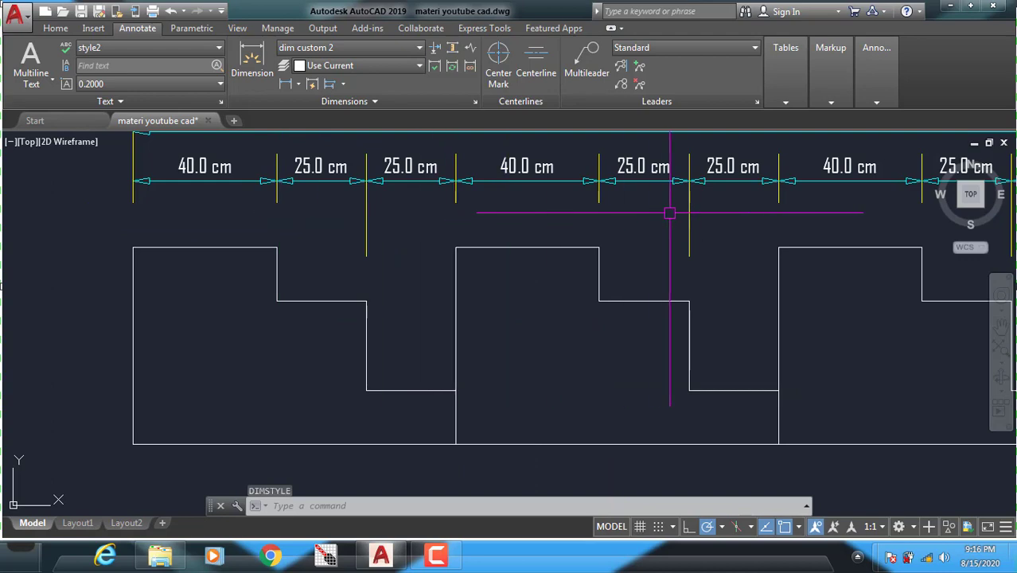
- Dimension the first plate's bottom width as 90.0 cm below the plates
{"action": "scroll", "coordinate": [716, 223], "scroll_direction": "down", "scroll_amount": 2}
{"action": "middle_click_drag", "start_coordinate": [939, 251], "coordinate": [778, 226]}
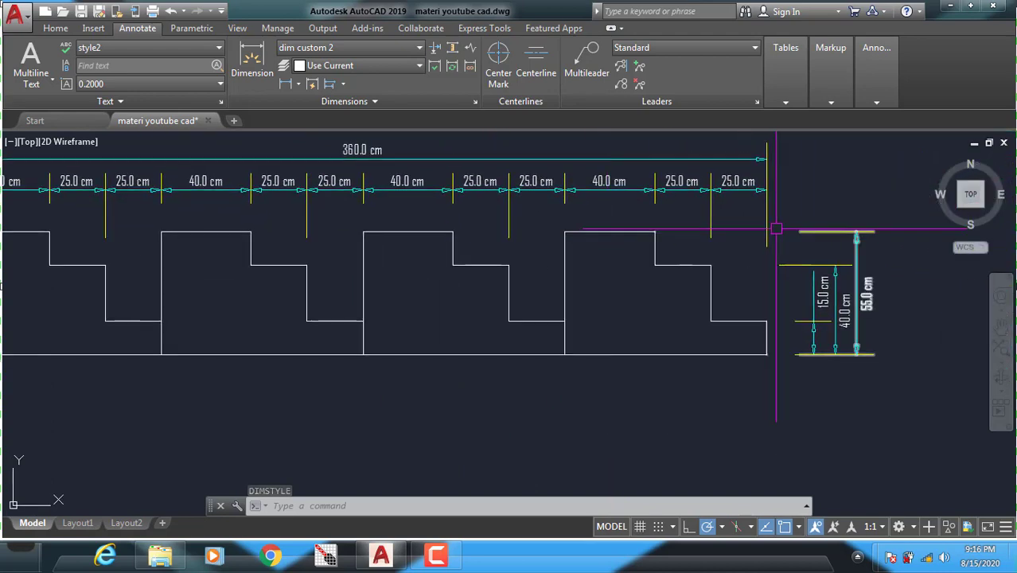
{"action": "middle_click_drag", "start_coordinate": [578, 320], "coordinate": [765, 296]}
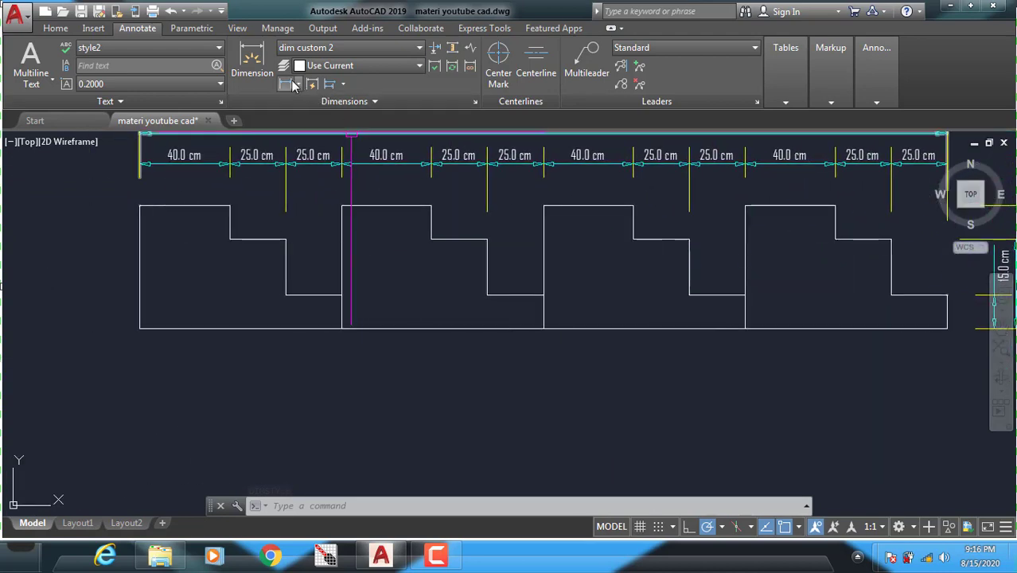
{"action": "left_click", "coordinate": [291, 85]}
{"action": "left_click", "coordinate": [140, 327]}
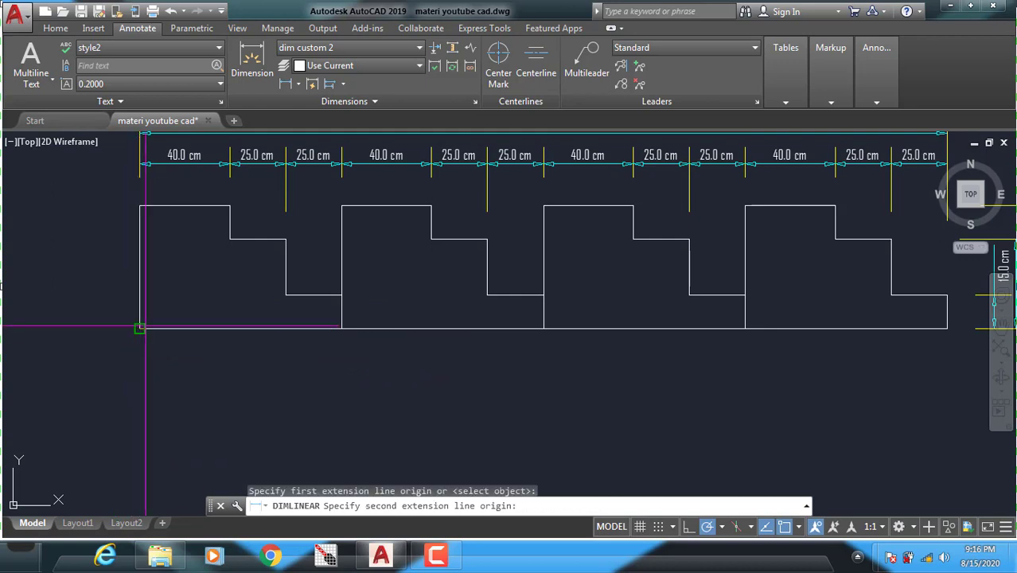
{"action": "left_click", "coordinate": [341, 326]}
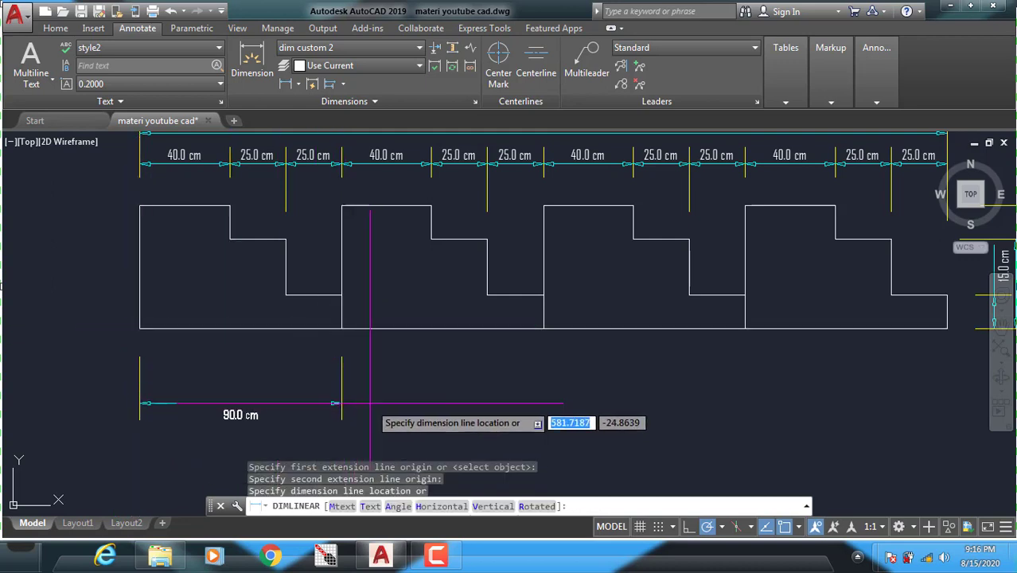
{"action": "left_click", "coordinate": [368, 390]}
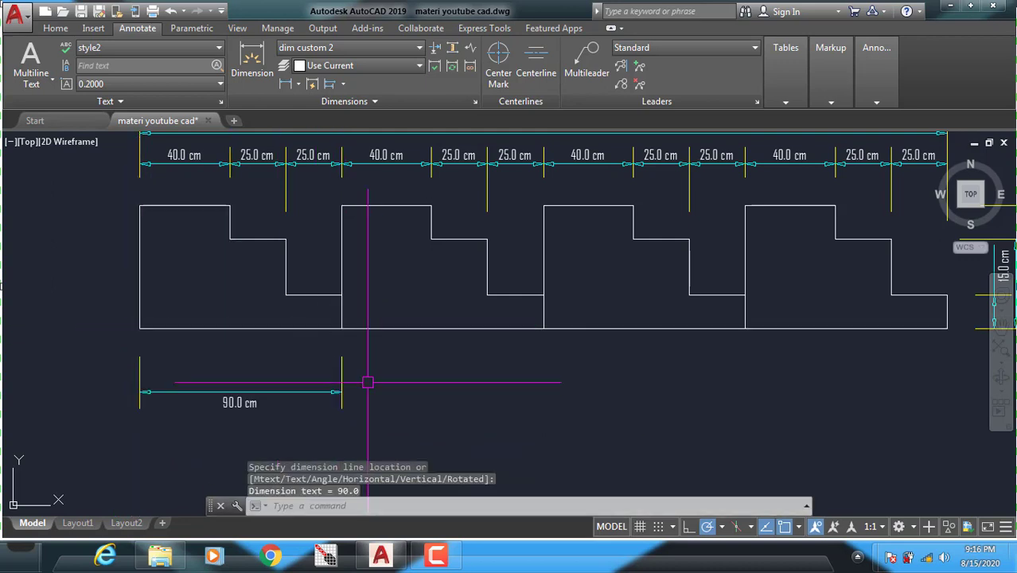
- Continue the chain with three more 90.0 cm dimensions across the remaining plates
{"action": "left_click", "coordinate": [344, 84]}
{"action": "left_click", "coordinate": [368, 109]}
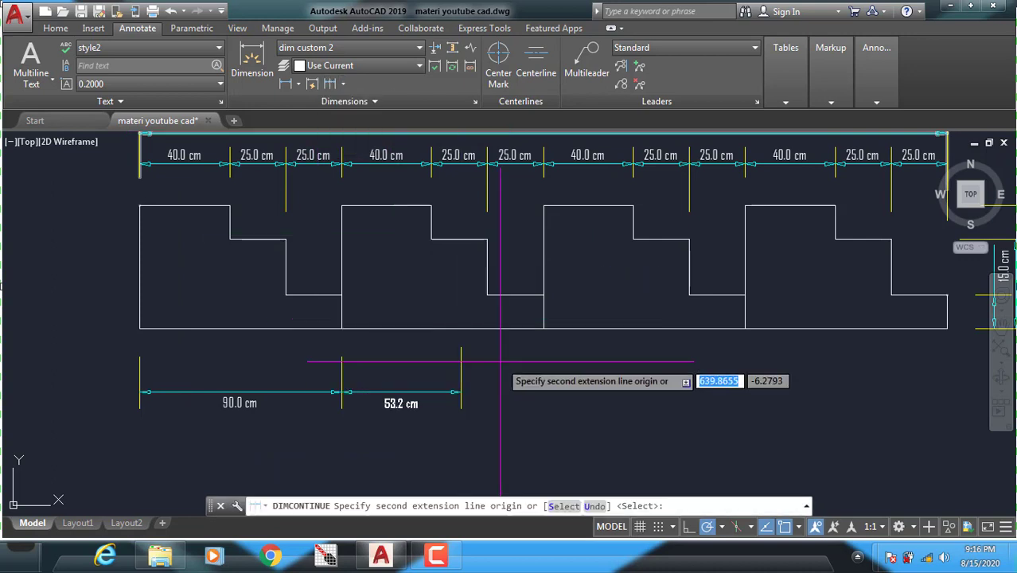
{"action": "left_click", "coordinate": [543, 327]}
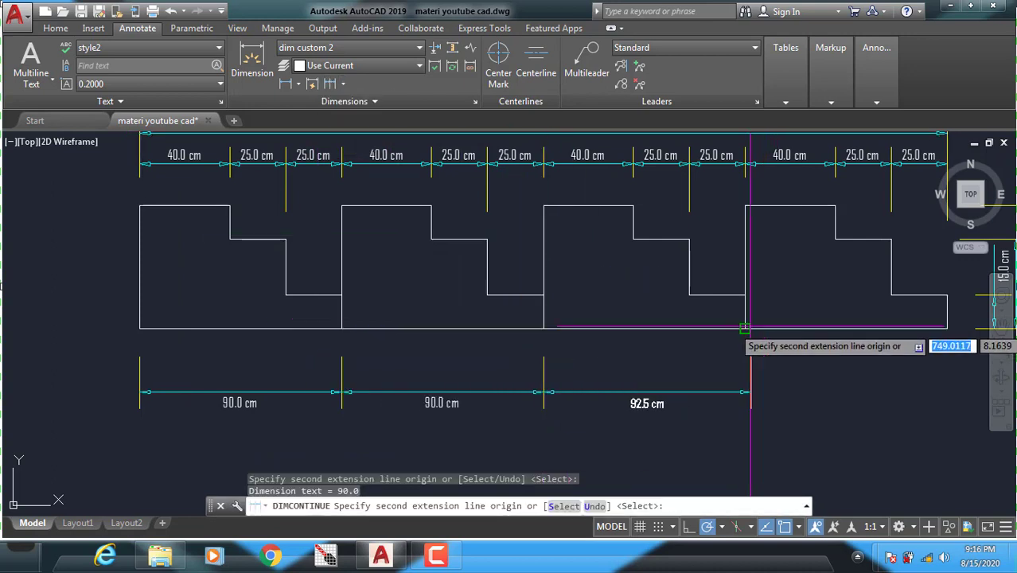
{"action": "left_click", "coordinate": [745, 326]}
{"action": "left_click", "coordinate": [947, 327]}
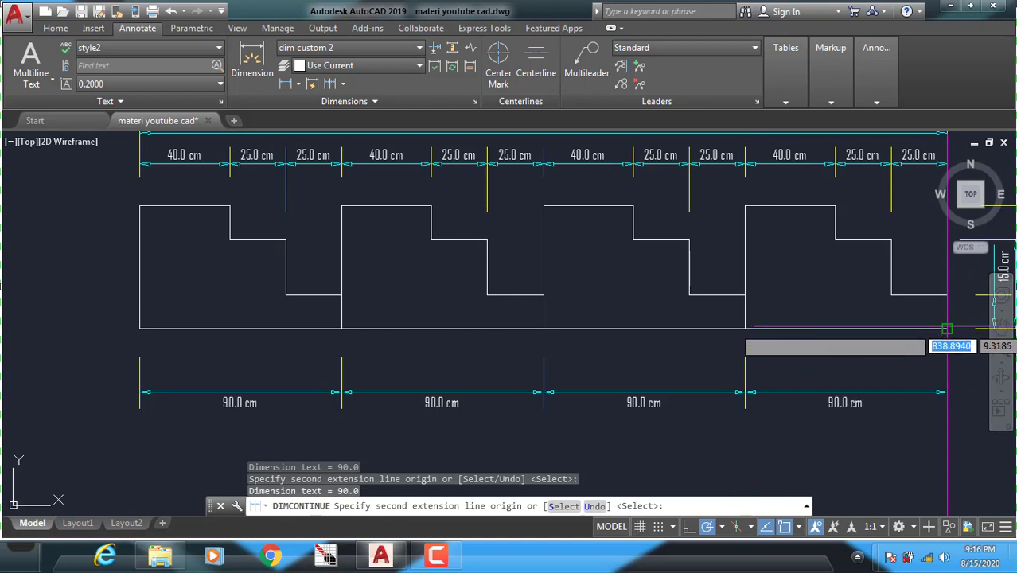
{"action": "key", "text": "Return"}
{"action": "middle_click_drag", "start_coordinate": [791, 429], "coordinate": [694, 350]}
{"action": "key", "text": "Escape"}
- Window-select the four 90.0 cm bottom dimensions
{"action": "scroll", "coordinate": [694, 350], "scroll_direction": "down", "scroll_amount": 5}
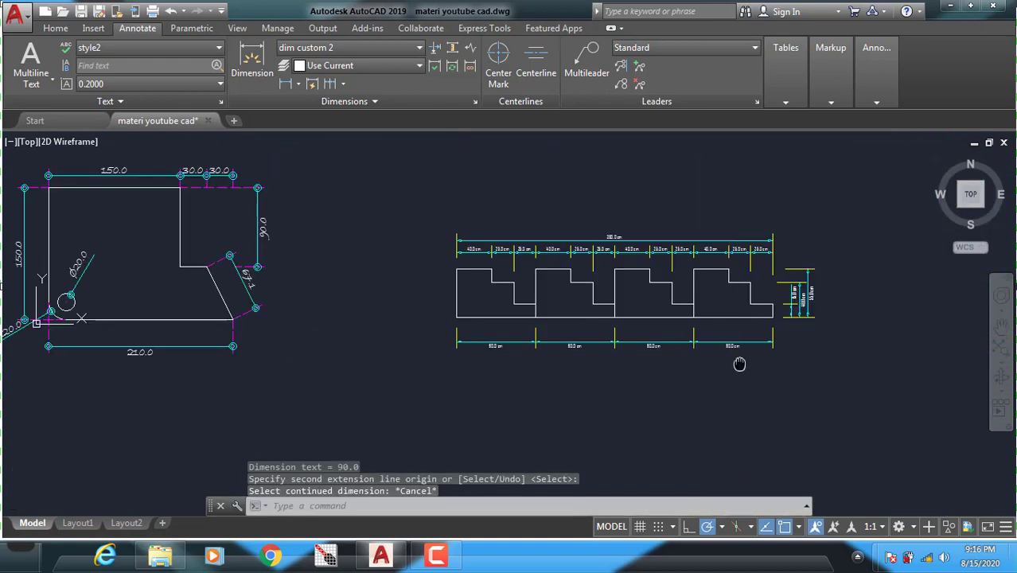
{"action": "scroll", "coordinate": [738, 359], "scroll_direction": "up", "scroll_amount": 3}
{"action": "scroll", "coordinate": [742, 358], "scroll_direction": "up", "scroll_amount": 3}
{"action": "mouse_move", "coordinate": [753, 415]}
{"action": "middle_mouse_down"}
{"action": "mouse_move", "coordinate": [770, 456]}
{"action": "mouse_move", "coordinate": [850, 446]}
{"action": "middle_mouse_up"}
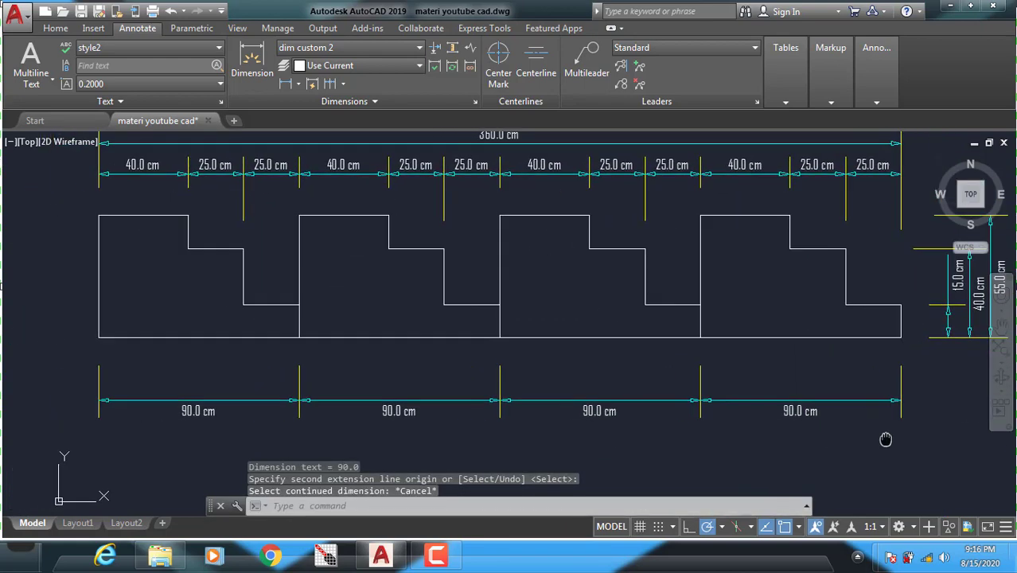
{"action": "left_click", "coordinate": [968, 432]}
{"action": "left_click", "coordinate": [142, 369]}
{"action": "type", "text": "e"}
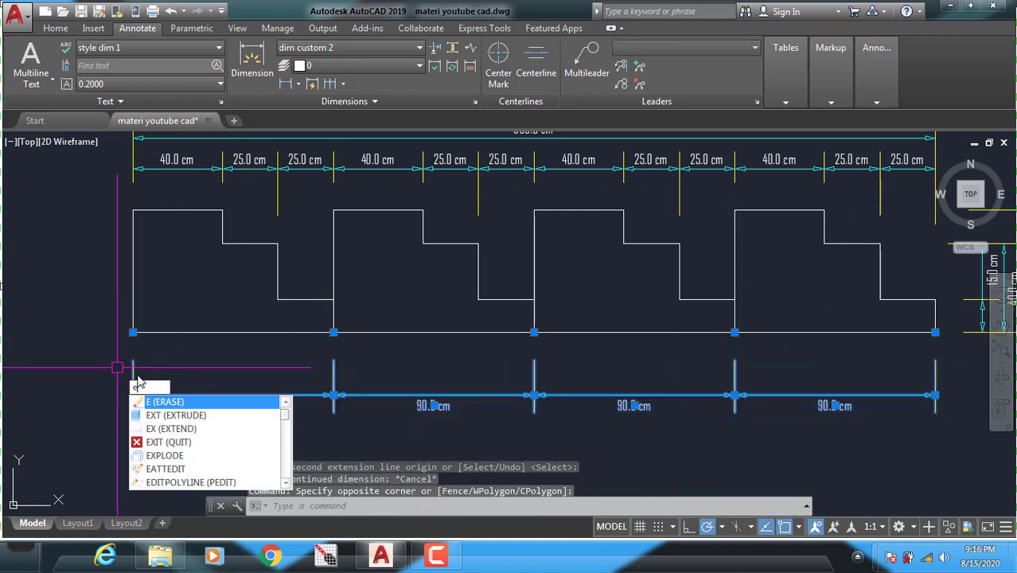
- Erase the four 90.0 cm dimensions and QDIM the plates into a 90, 90, 90, 40, 25, 25 cm chain
{"action": "key", "text": "Return"}
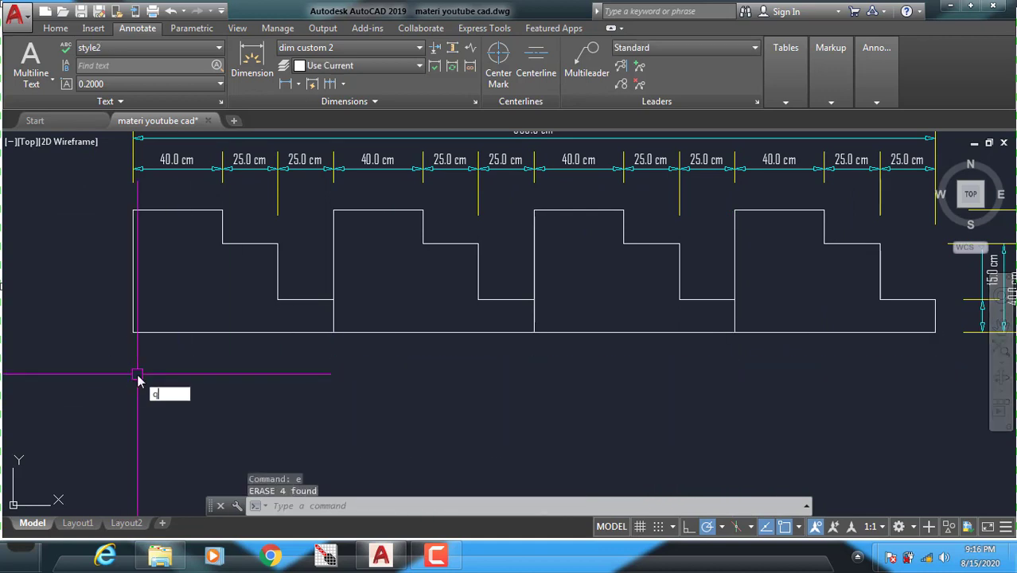
{"action": "type", "text": "dim"}
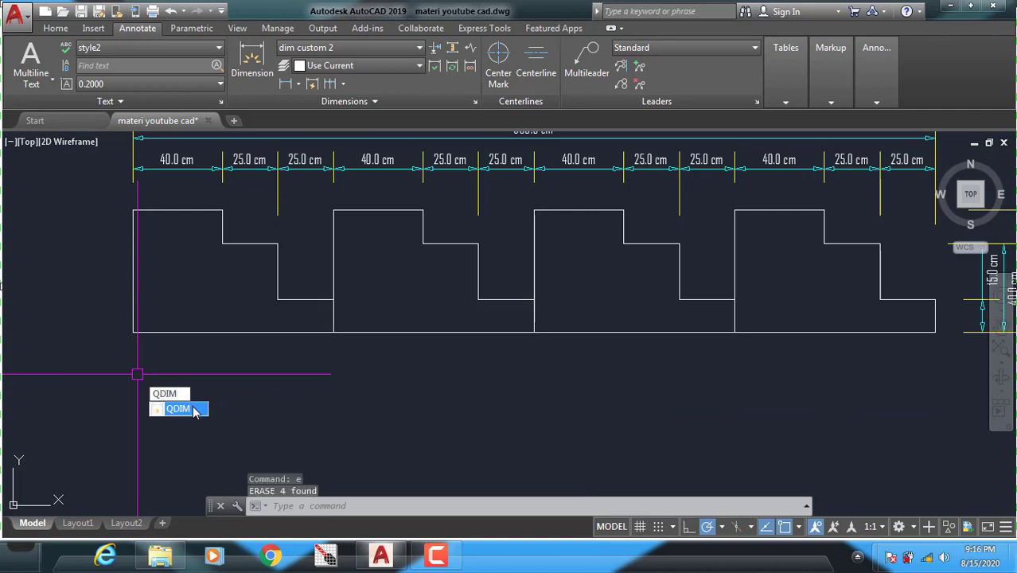
{"action": "key", "text": "Return"}
{"action": "left_click", "coordinate": [947, 343]}
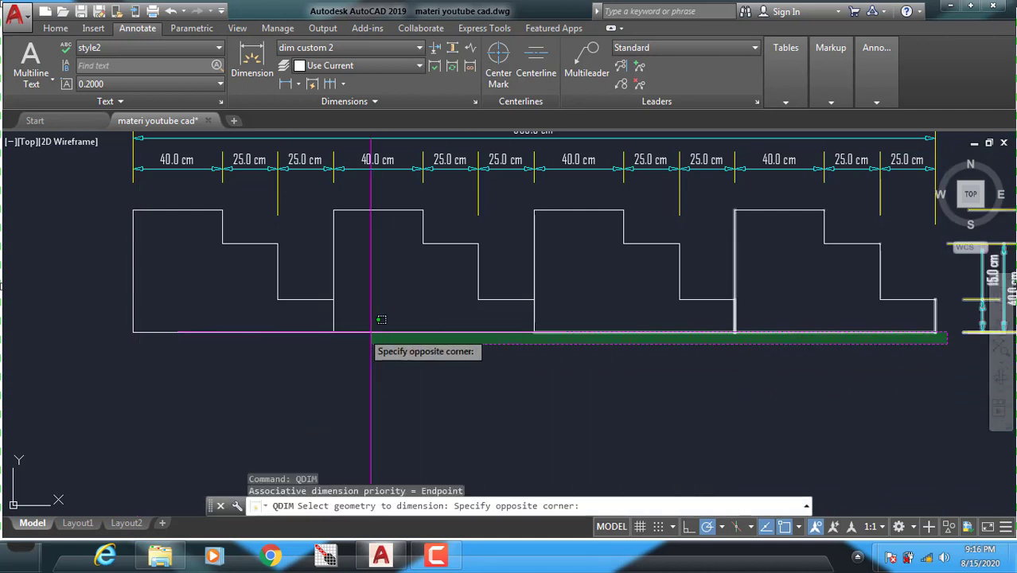
{"action": "left_click", "coordinate": [106, 303]}
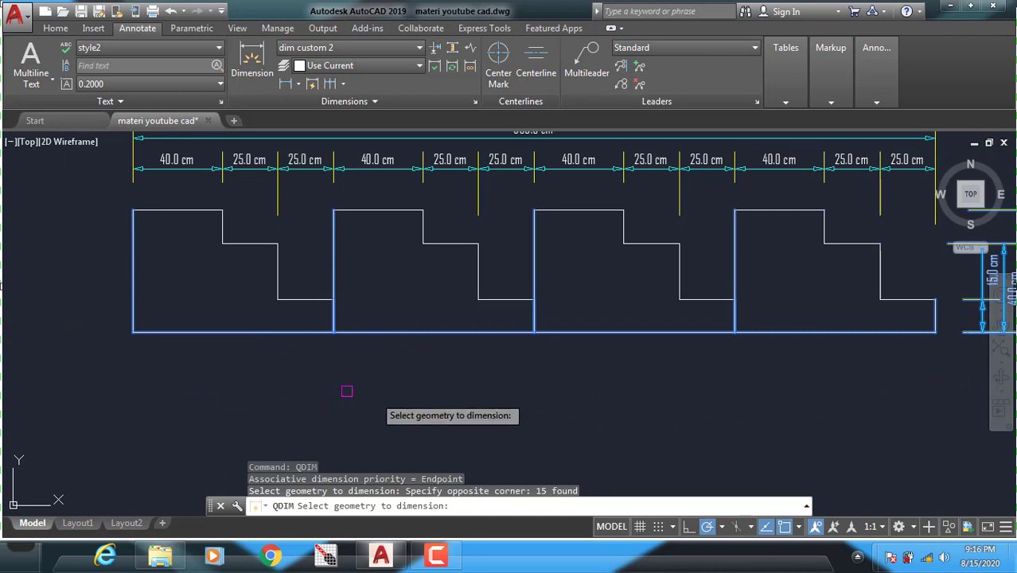
{"action": "key", "text": "Return"}
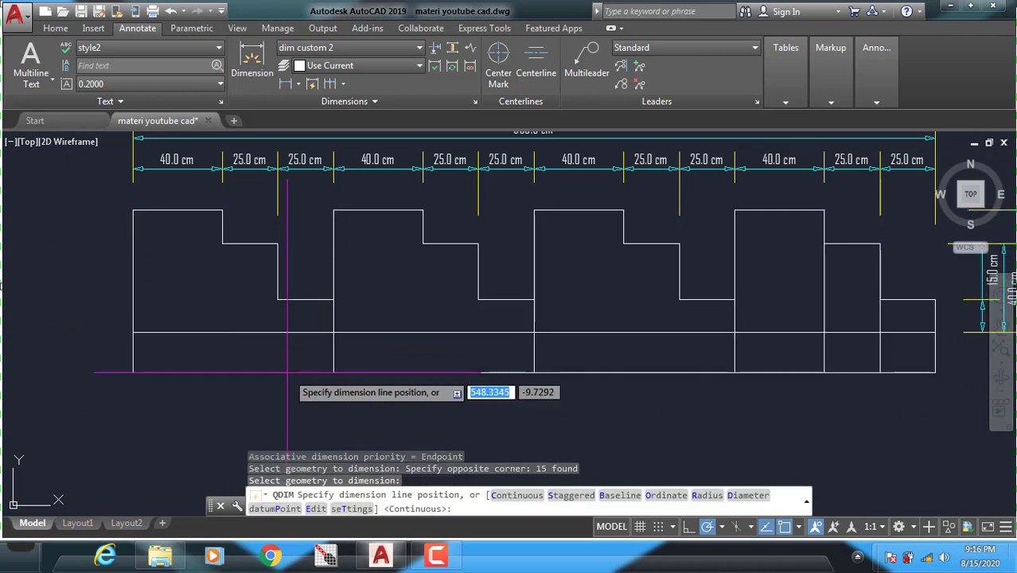
{"action": "left_click", "coordinate": [288, 390]}
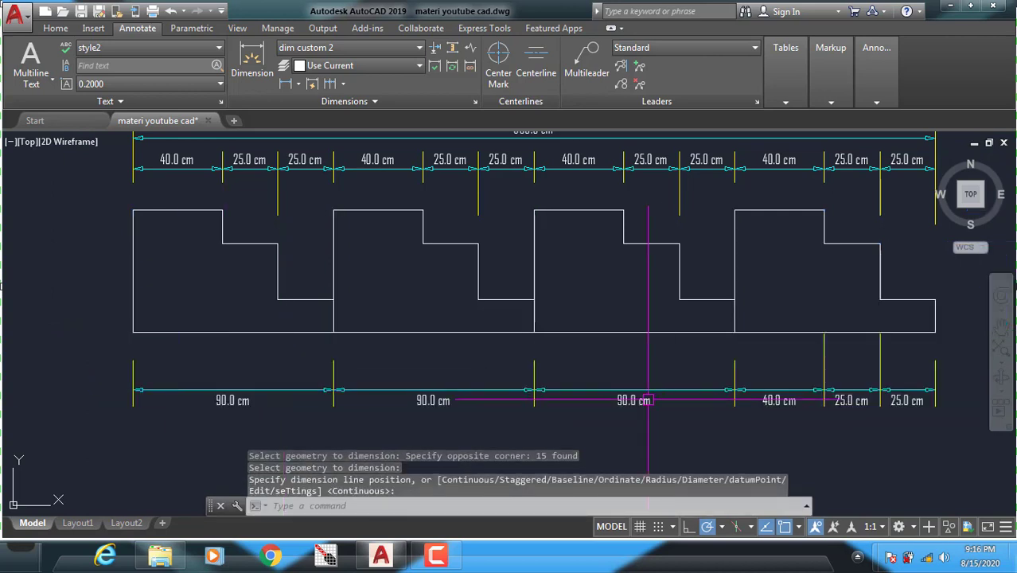
{"action": "mouse_move", "coordinate": [648, 400]}
{"action": "middle_mouse_down"}
{"action": "mouse_move", "coordinate": [508, 412]}
{"action": "mouse_move", "coordinate": [343, 396]}
{"action": "middle_mouse_up"}
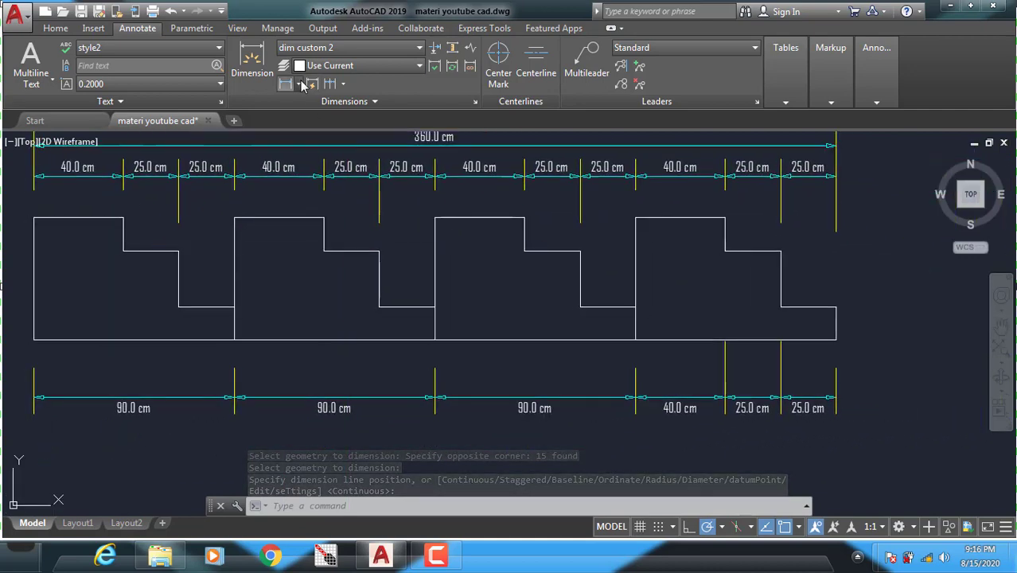
- Add a vertical 15.0 cm linear dimension on the last plate's right side
{"action": "left_click", "coordinate": [299, 84]}
{"action": "left_click", "coordinate": [311, 107]}
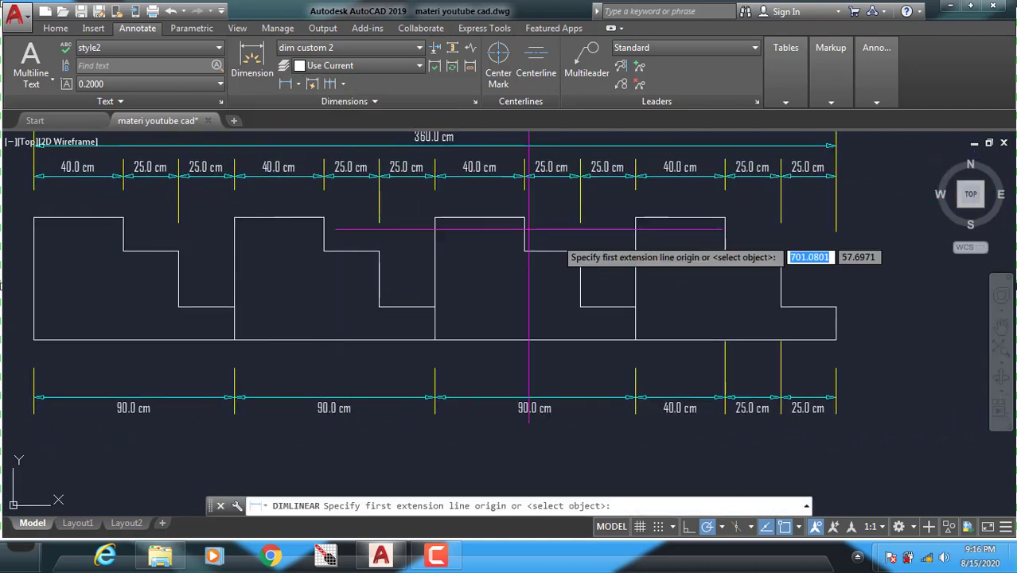
{"action": "left_click", "coordinate": [835, 339]}
{"action": "left_click", "coordinate": [835, 306]}
{"action": "left_click", "coordinate": [866, 315]}
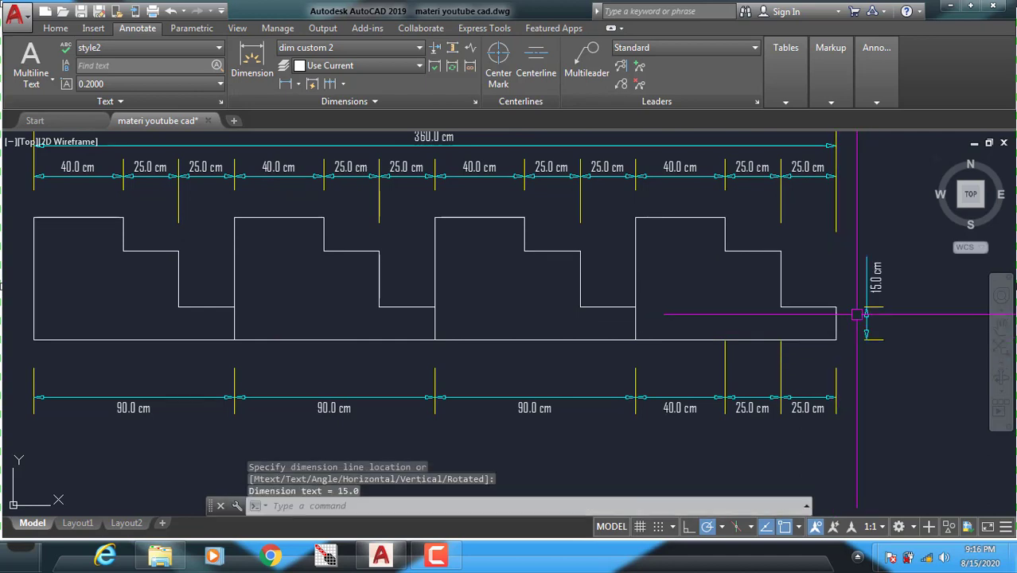
- Add baseline dimensions of 40.0 and 55.0 cm from the 15.0 cm one
{"action": "left_click", "coordinate": [344, 85]}
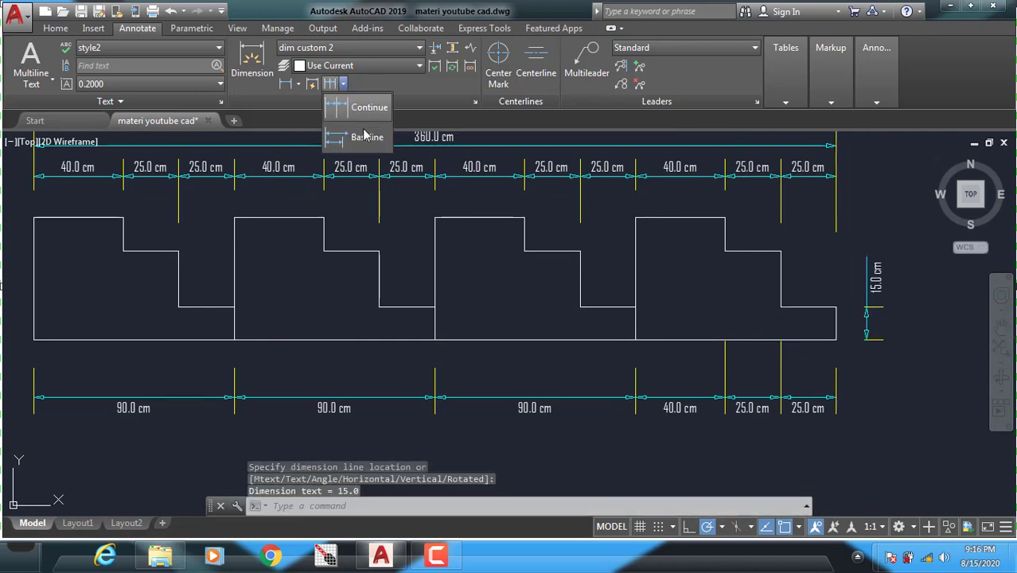
{"action": "left_click", "coordinate": [364, 135]}
{"action": "left_click", "coordinate": [781, 250]}
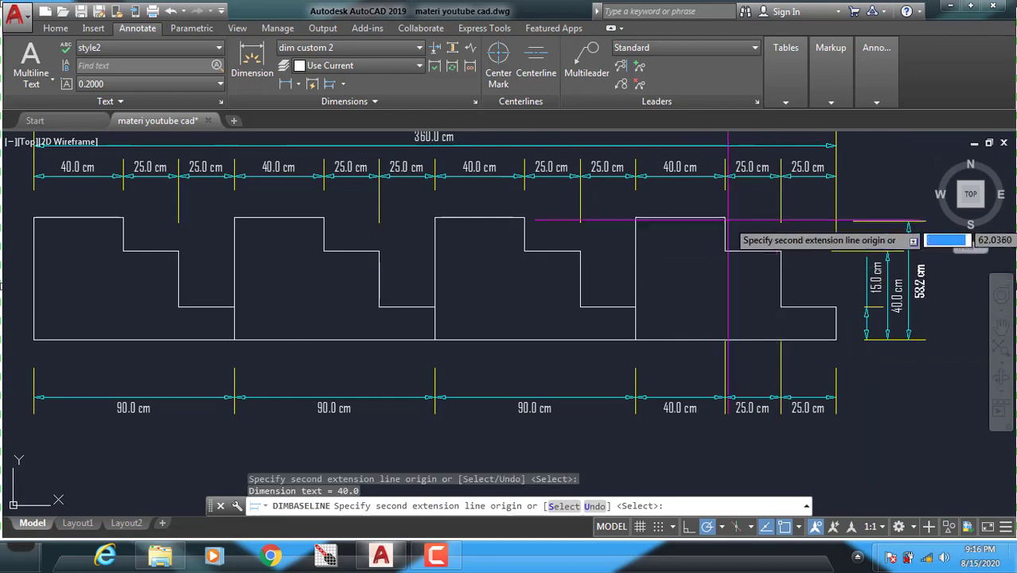
{"action": "left_click", "coordinate": [725, 217]}
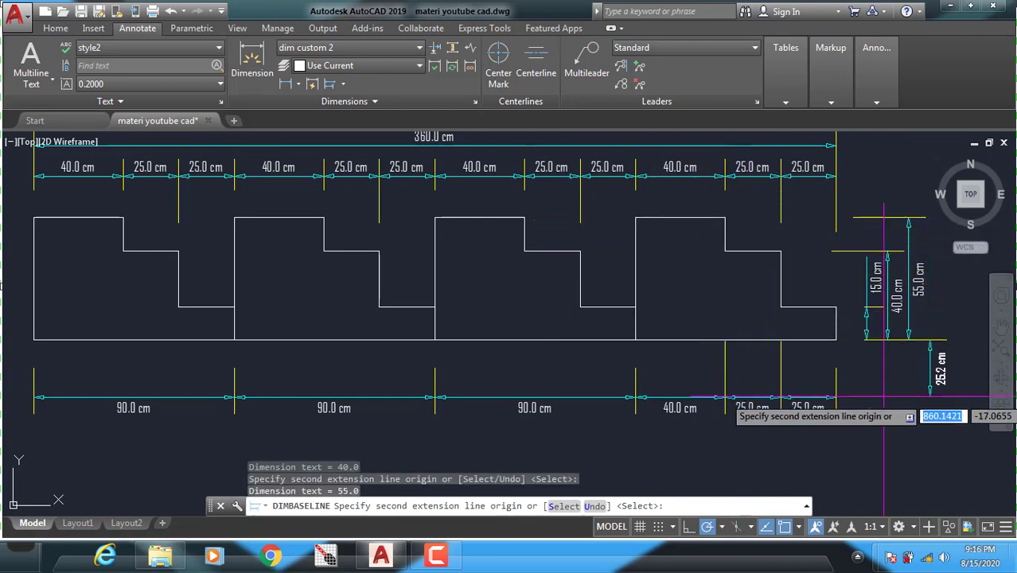
{"action": "right_click", "coordinate": [880, 181]}
{"action": "left_click", "coordinate": [893, 191]}
{"action": "scroll", "coordinate": [790, 286], "scroll_direction": "down", "scroll_amount": 4}
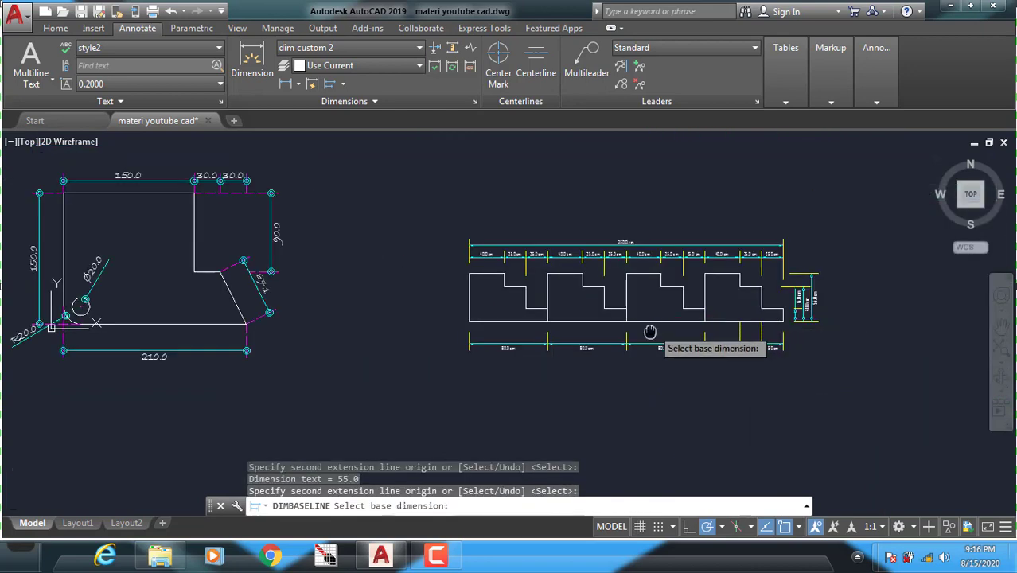
{"action": "scroll", "coordinate": [650, 331], "scroll_direction": "up", "scroll_amount": 3}
{"action": "key", "text": "Escape"}
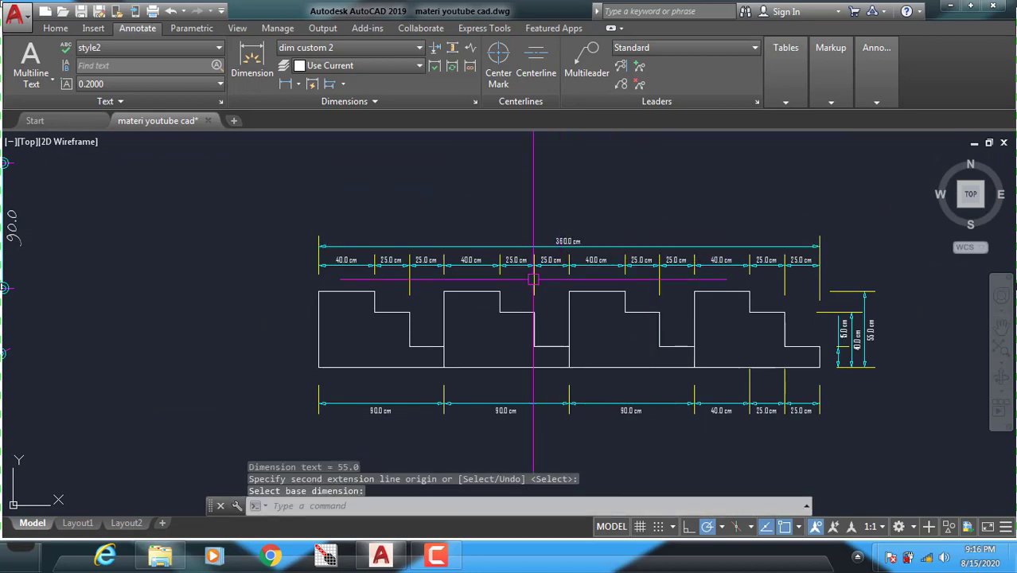
{"action": "scroll", "coordinate": [532, 280], "scroll_direction": "up", "scroll_amount": 5}
{"action": "mouse_move", "coordinate": [454, 286]}
{"action": "middle_mouse_down"}
{"action": "mouse_move", "coordinate": [534, 266]}
{"action": "mouse_move", "coordinate": [685, 277]}
{"action": "middle_mouse_up"}
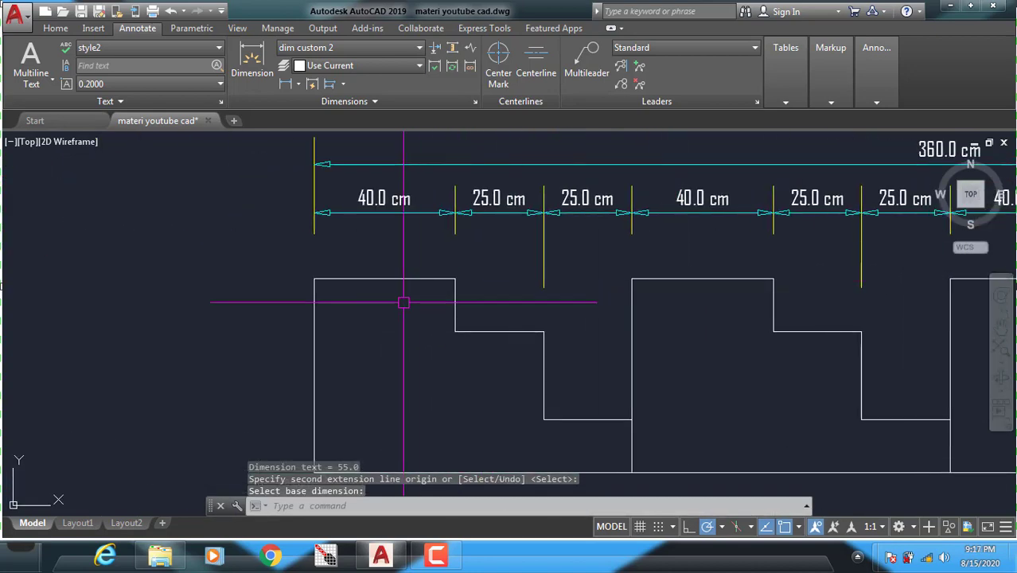
{"action": "scroll", "coordinate": [239, 281], "scroll_direction": "down", "scroll_amount": 2}
{"action": "scroll", "coordinate": [249, 289], "scroll_direction": "down", "scroll_amount": 1}
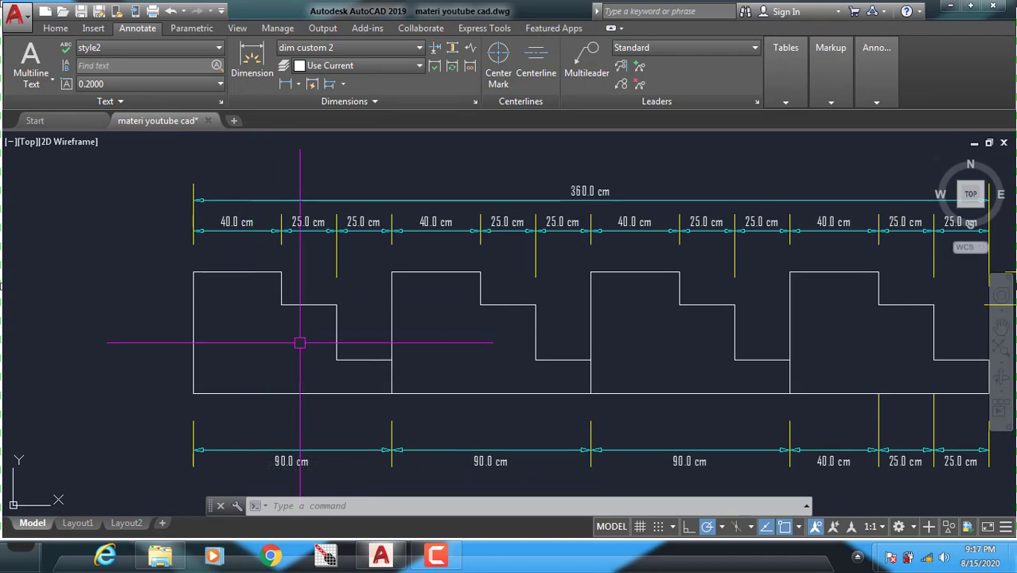
{"action": "scroll", "coordinate": [290, 310], "scroll_direction": "down", "scroll_amount": 2}
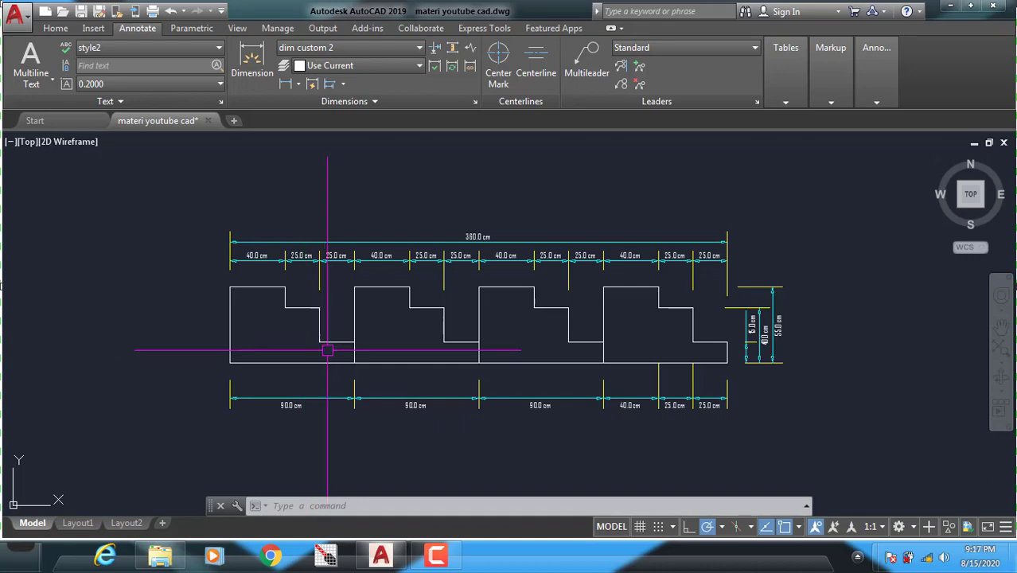
{"action": "middle_click_drag", "start_coordinate": [326, 350], "coordinate": [633, 324]}
{"action": "scroll", "coordinate": [548, 313], "scroll_direction": "up", "scroll_amount": 1}
{"action": "scroll", "coordinate": [579, 288], "scroll_direction": "up", "scroll_amount": 1}
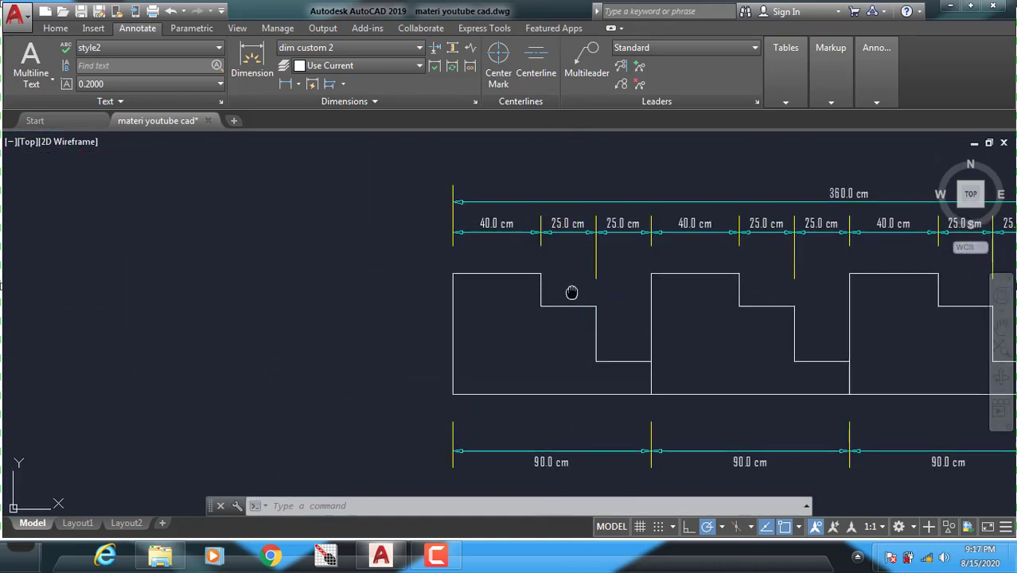
{"action": "middle_click_drag", "start_coordinate": [571, 292], "coordinate": [561, 319]}
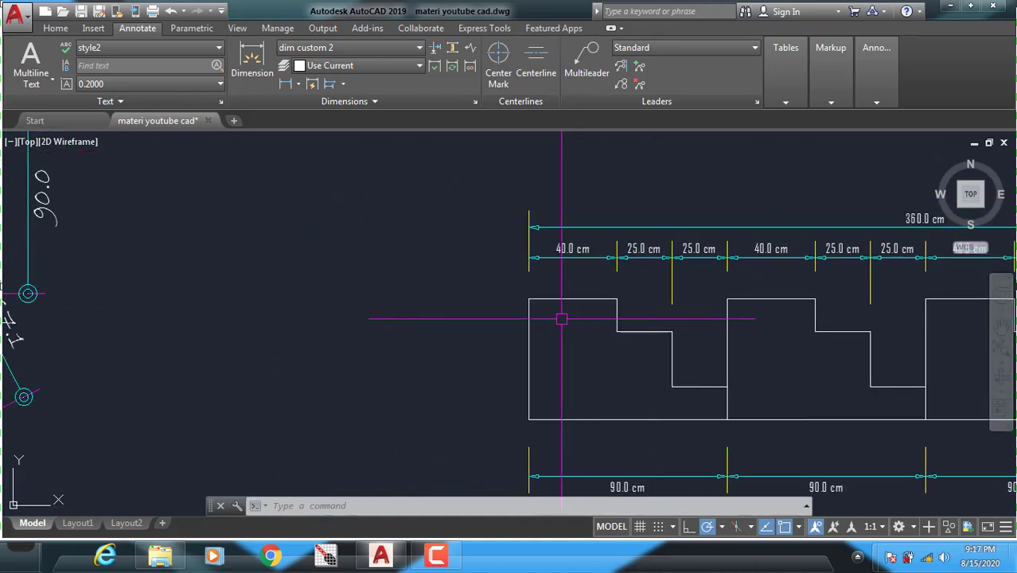
{"action": "scroll", "coordinate": [561, 319], "scroll_direction": "down", "scroll_amount": 2}
{"action": "middle_click_drag", "start_coordinate": [286, 176], "coordinate": [334, 177]}
{"action": "scroll", "coordinate": [304, 200], "scroll_direction": "up", "scroll_amount": 2}
{"action": "scroll", "coordinate": [382, 228], "scroll_direction": "down", "scroll_amount": 1}
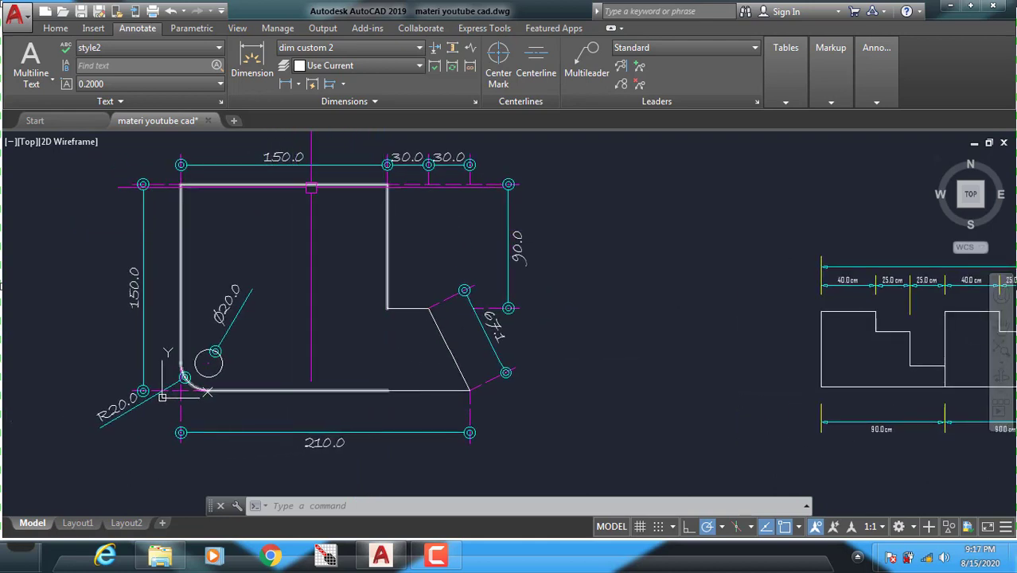
{"action": "mouse_move", "coordinate": [635, 284]}
{"action": "middle_mouse_down"}
{"action": "mouse_move", "coordinate": [370, 304]}
{"action": "mouse_move", "coordinate": [502, 305]}
{"action": "middle_mouse_up"}
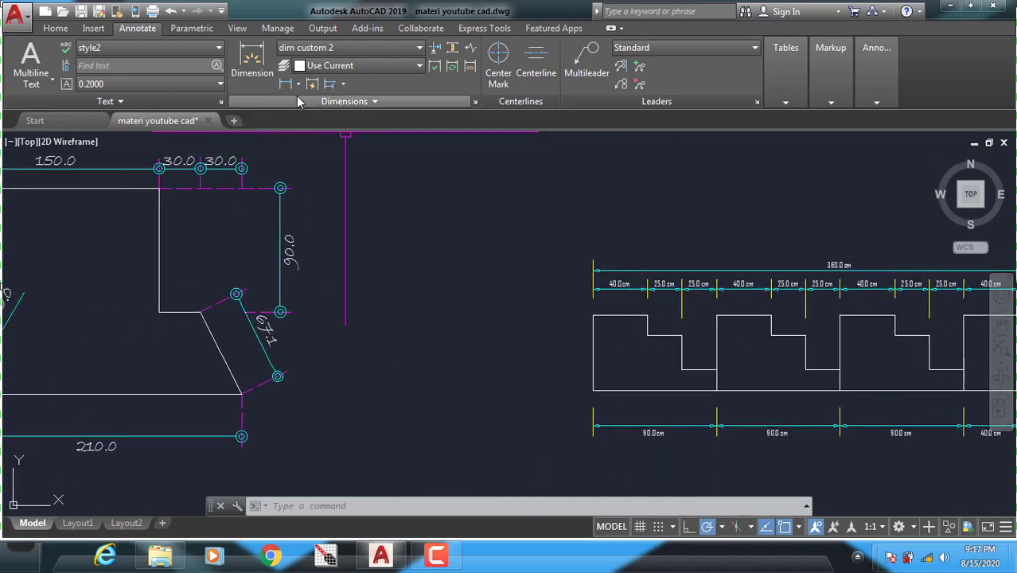
{"action": "scroll", "coordinate": [273, 237], "scroll_direction": "down", "scroll_amount": 2}
{"action": "mouse_move", "coordinate": [273, 237]}
{"action": "middle_mouse_down"}
{"action": "mouse_move", "coordinate": [523, 313]}
{"action": "mouse_move", "coordinate": [408, 295]}
{"action": "middle_mouse_up"}
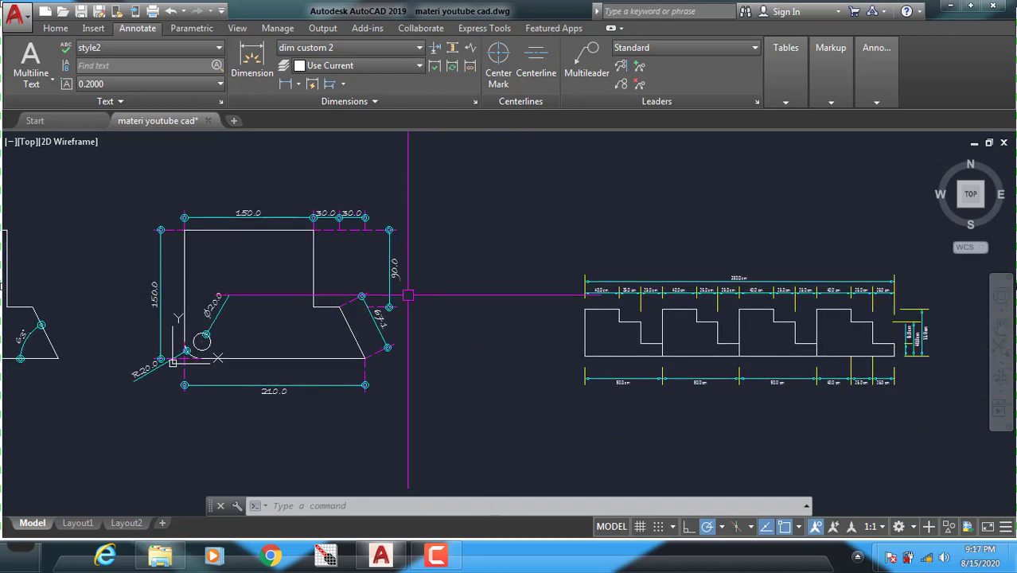
{"action": "scroll", "coordinate": [749, 332], "scroll_direction": "up", "scroll_amount": 4}
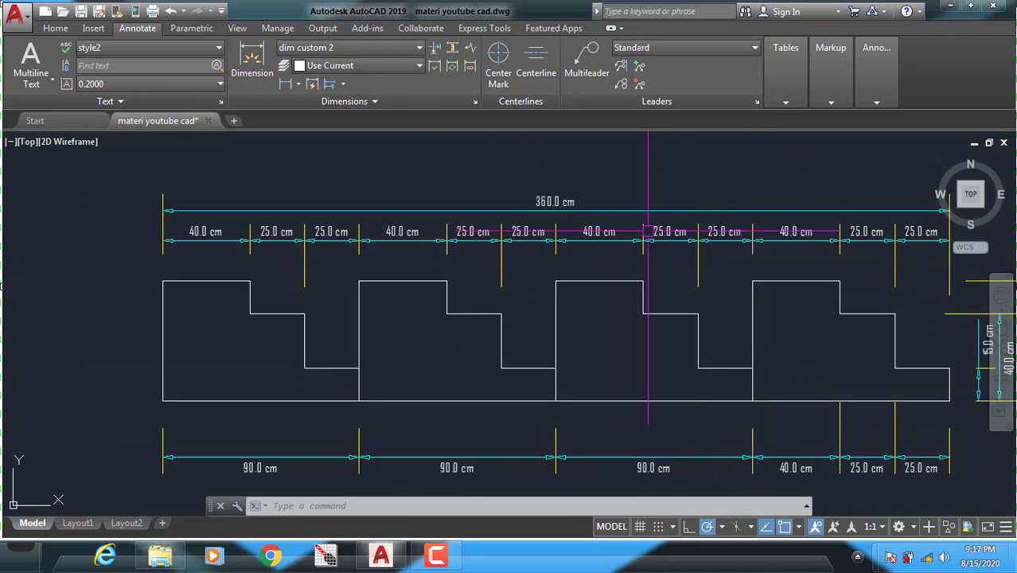
{"action": "scroll", "coordinate": [302, 234], "scroll_direction": "down", "scroll_amount": 2}
{"action": "scroll", "coordinate": [375, 213], "scroll_direction": "down", "scroll_amount": 2}
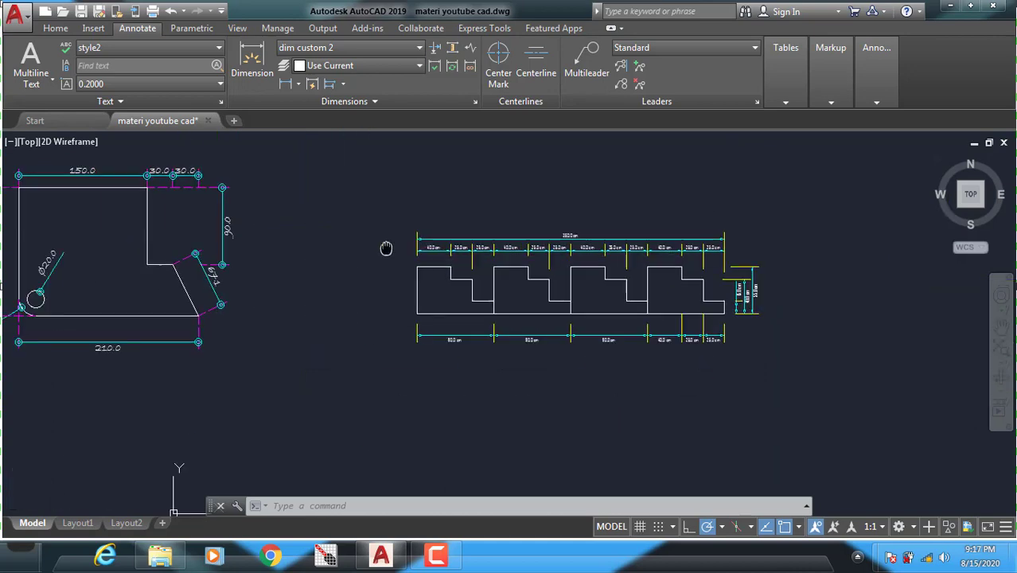
{"action": "middle_click_drag", "start_coordinate": [385, 250], "coordinate": [272, 218]}
{"action": "middle_click_drag", "start_coordinate": [206, 240], "coordinate": [244, 247]}
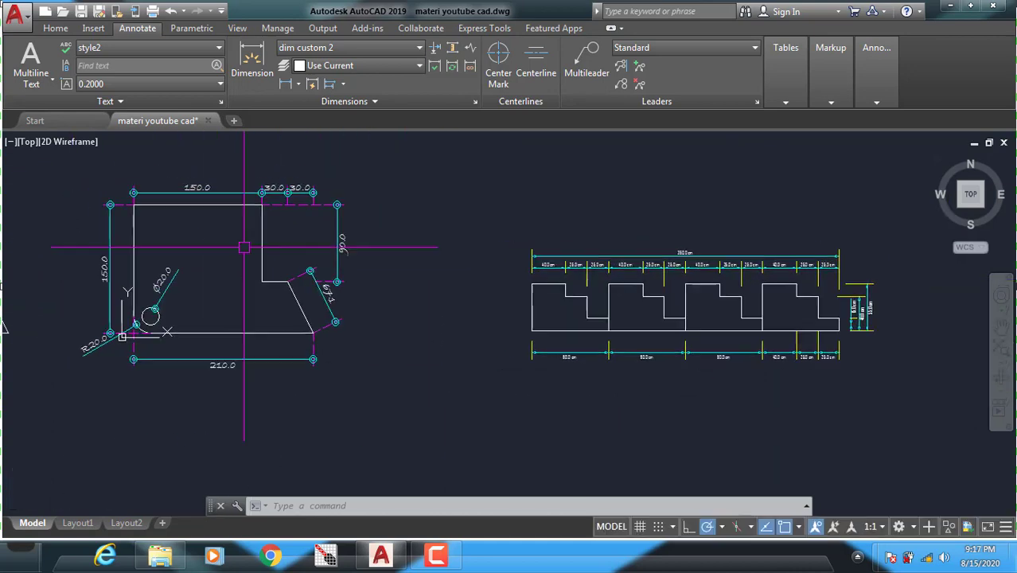
{"action": "scroll", "coordinate": [225, 195], "scroll_direction": "up", "scroll_amount": 2}
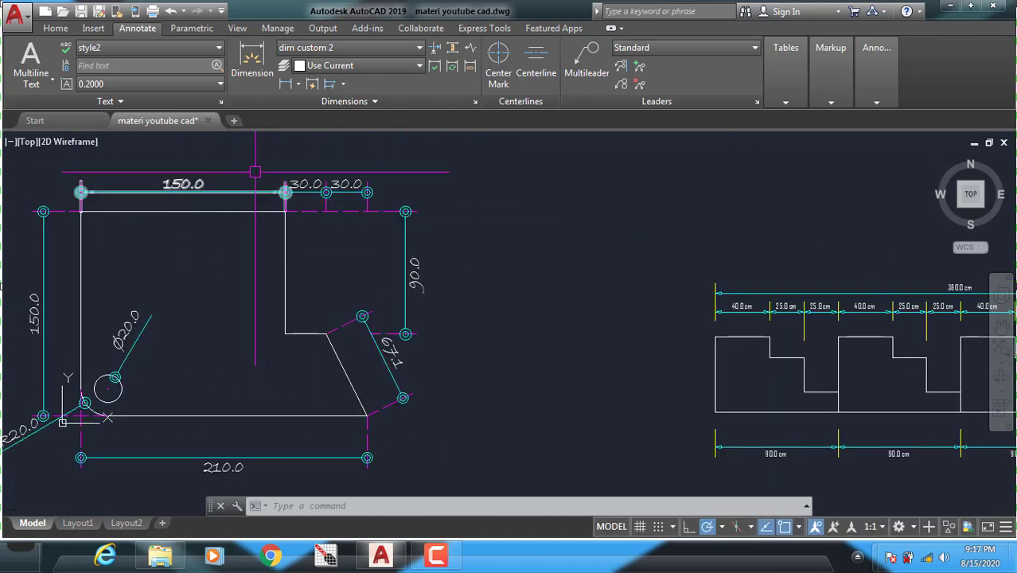
{"action": "mouse_move", "coordinate": [705, 367]}
{"action": "middle_mouse_down"}
{"action": "mouse_move", "coordinate": [596, 381]}
{"action": "mouse_move", "coordinate": [497, 363]}
{"action": "middle_mouse_up"}
{"action": "scroll", "coordinate": [518, 334], "scroll_direction": "down", "scroll_amount": 2}
{"action": "mouse_move", "coordinate": [581, 351]}
{"action": "middle_mouse_down"}
{"action": "mouse_move", "coordinate": [621, 361]}
{"action": "mouse_move", "coordinate": [468, 342]}
{"action": "middle_mouse_up"}
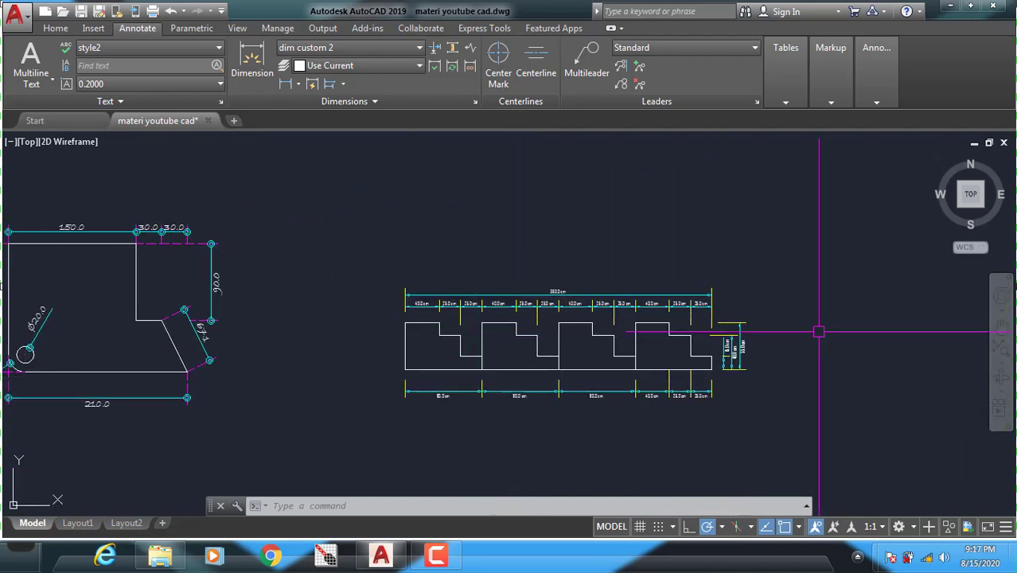
{"action": "scroll", "coordinate": [465, 302], "scroll_direction": "up", "scroll_amount": 1}
{"action": "scroll", "coordinate": [680, 340], "scroll_direction": "up", "scroll_amount": 1}
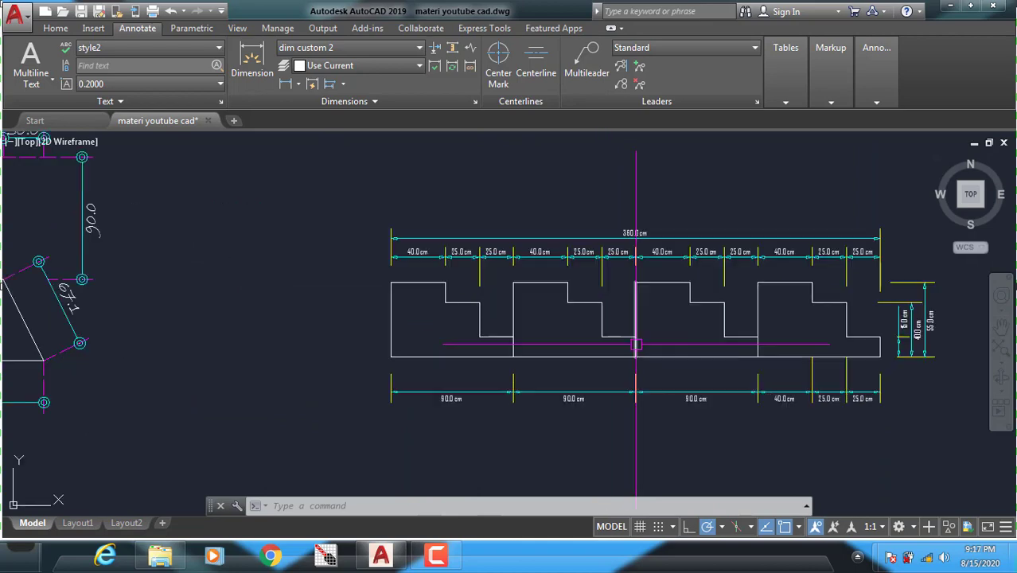
{"action": "mouse_move", "coordinate": [680, 340]}
{"action": "middle_mouse_down"}
{"action": "mouse_move", "coordinate": [483, 336]}
{"action": "mouse_move", "coordinate": [394, 403]}
{"action": "mouse_move", "coordinate": [466, 375]}
{"action": "middle_mouse_up"}
{"action": "scroll", "coordinate": [498, 357], "scroll_direction": "up", "scroll_amount": 2}
{"action": "mouse_move", "coordinate": [367, 388]}
{"action": "middle_mouse_down"}
{"action": "mouse_move", "coordinate": [559, 348]}
{"action": "mouse_move", "coordinate": [458, 370]}
{"action": "mouse_move", "coordinate": [318, 359]}
{"action": "mouse_move", "coordinate": [561, 307]}
{"action": "middle_mouse_up"}
{"action": "scroll", "coordinate": [558, 307], "scroll_direction": "up", "scroll_amount": 1}
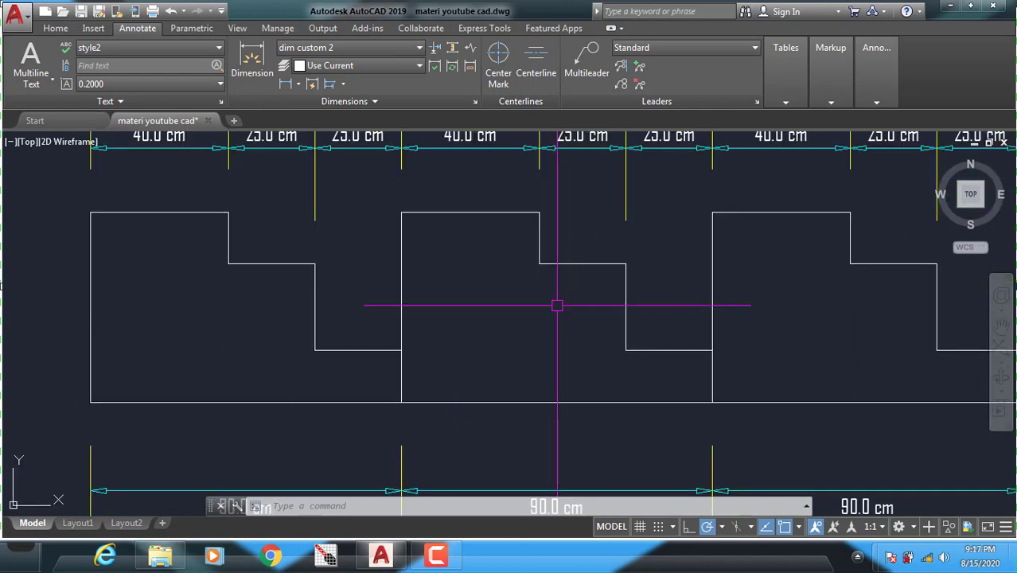
{"action": "scroll", "coordinate": [557, 306], "scroll_direction": "down", "scroll_amount": 1}
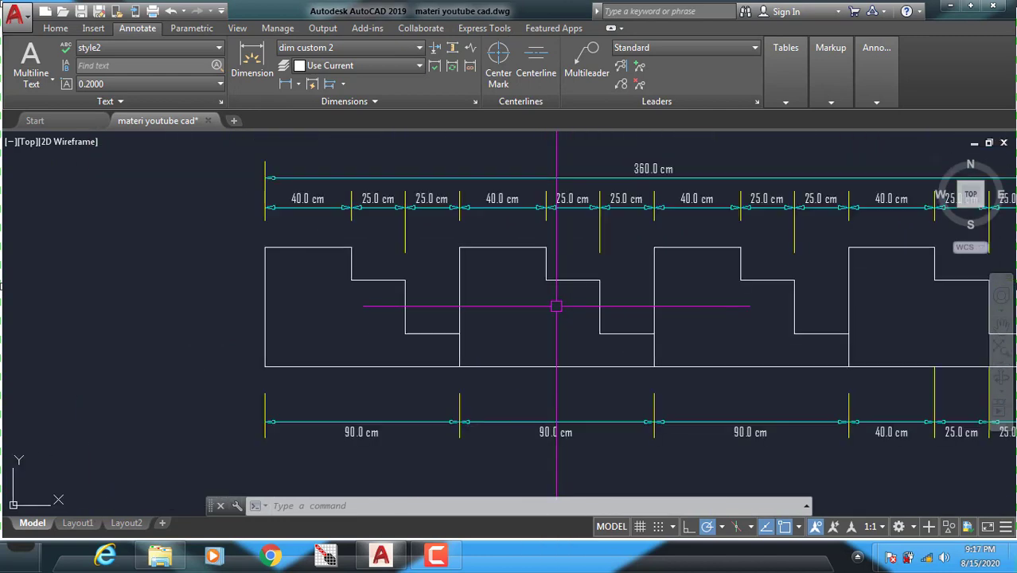
{"action": "scroll", "coordinate": [541, 318], "scroll_direction": "down", "scroll_amount": 2}
{"action": "scroll", "coordinate": [448, 333], "scroll_direction": "up", "scroll_amount": 1}
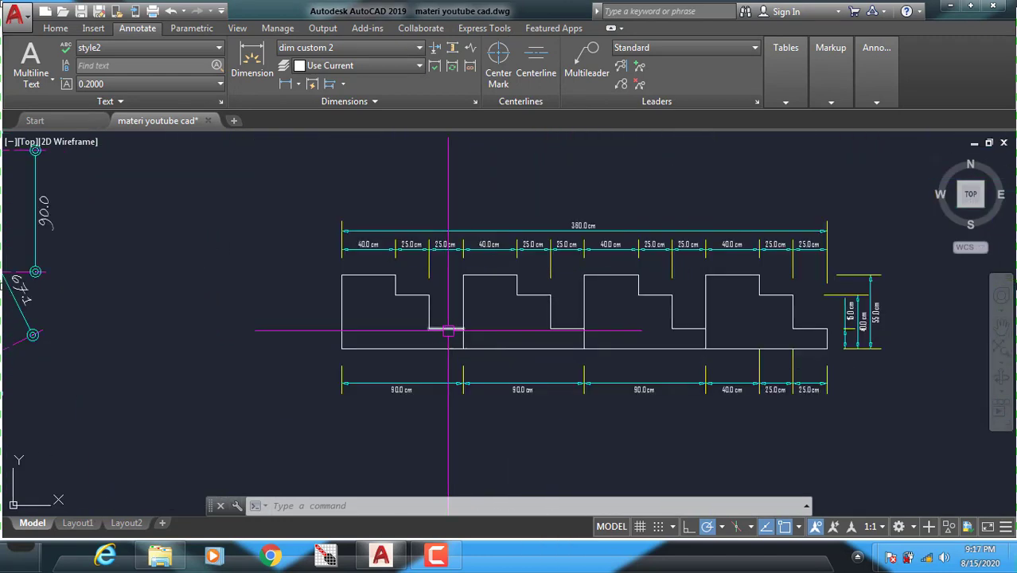
{"action": "scroll", "coordinate": [461, 334], "scroll_direction": "up", "scroll_amount": 1}
{"action": "mouse_move", "coordinate": [401, 301]}
{"action": "middle_mouse_down"}
{"action": "mouse_move", "coordinate": [272, 325]}
{"action": "mouse_move", "coordinate": [106, 308]}
{"action": "mouse_move", "coordinate": [213, 323]}
{"action": "middle_mouse_up"}
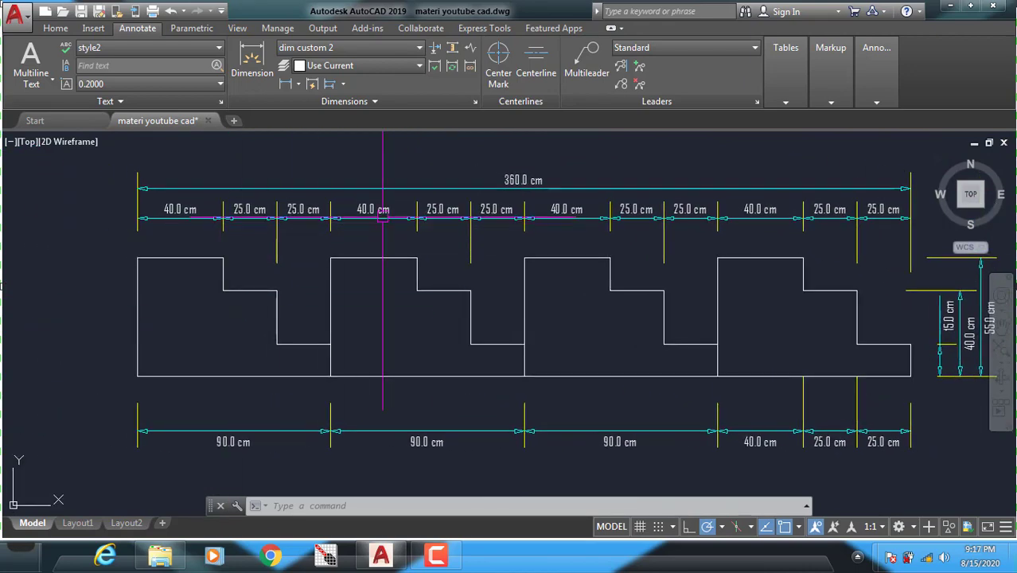
{"action": "scroll", "coordinate": [287, 271], "scroll_direction": "down", "scroll_amount": 2}
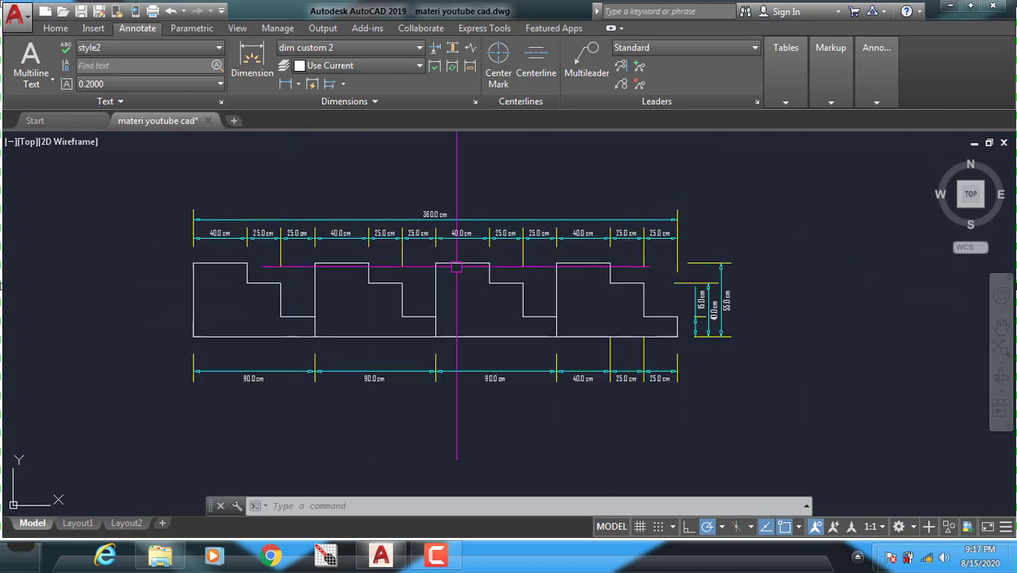
{"action": "mouse_move", "coordinate": [386, 289]}
{"action": "middle_mouse_down"}
{"action": "mouse_move", "coordinate": [579, 296]}
{"action": "mouse_move", "coordinate": [398, 290]}
{"action": "middle_mouse_up"}
{"action": "scroll", "coordinate": [511, 307], "scroll_direction": "up", "scroll_amount": 2}
{"action": "mouse_move", "coordinate": [611, 332]}
{"action": "middle_mouse_down"}
{"action": "mouse_move", "coordinate": [732, 336]}
{"action": "mouse_move", "coordinate": [699, 329]}
{"action": "mouse_move", "coordinate": [699, 320]}
{"action": "middle_mouse_up"}
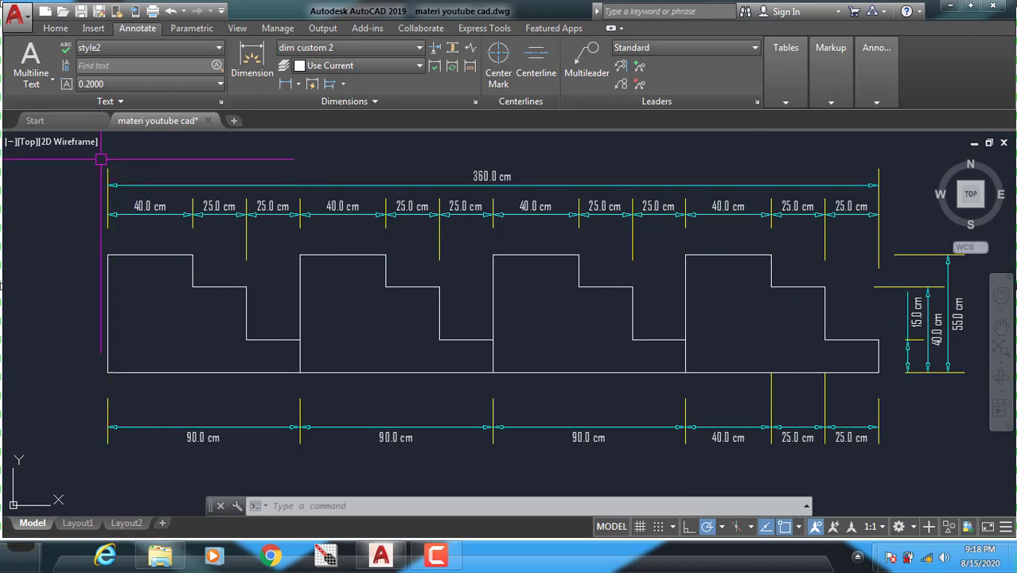
{"action": "left_click", "coordinate": [76, 153]}
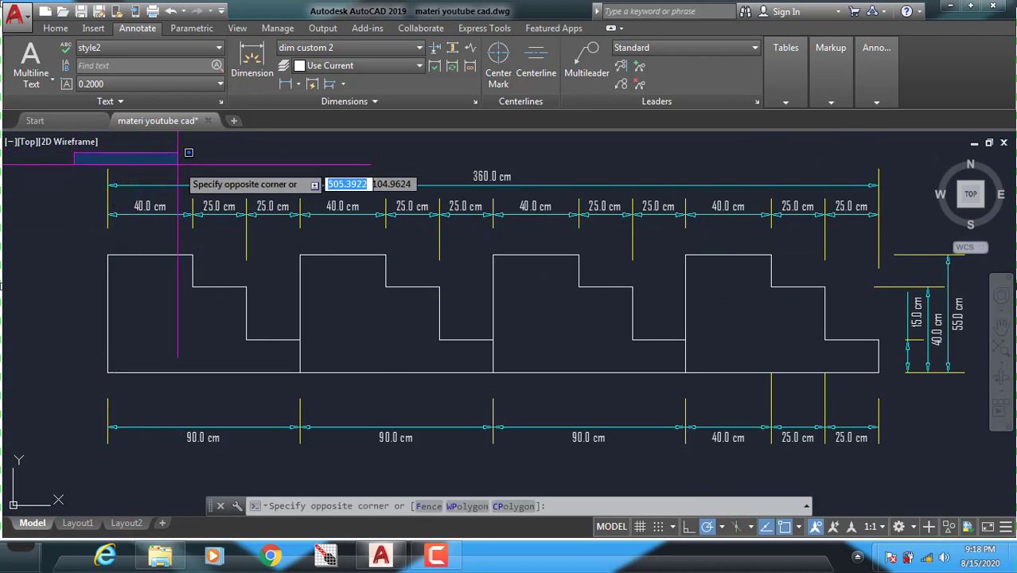
{"action": "left_click", "coordinate": [215, 171]}
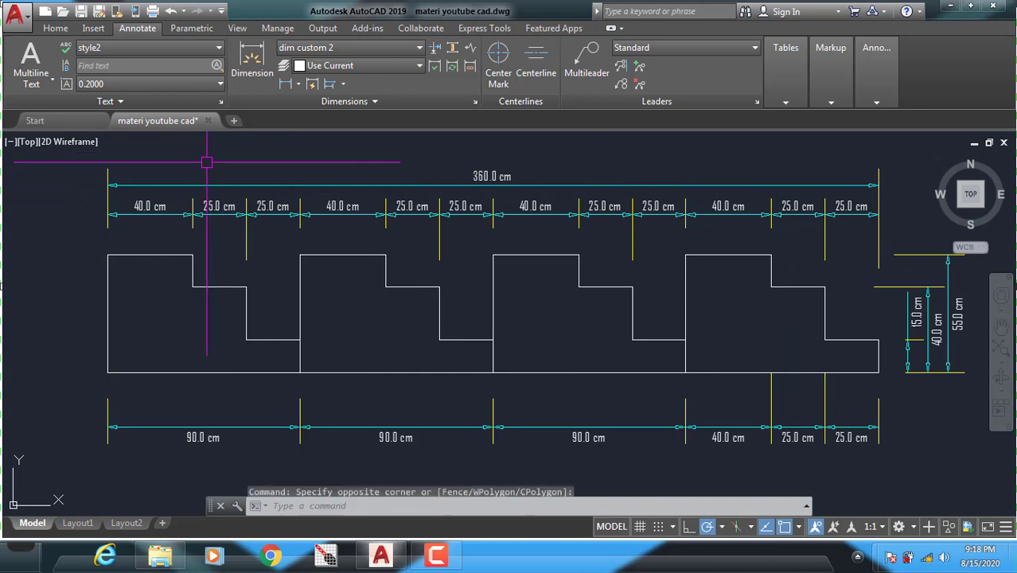
{"action": "left_click", "coordinate": [97, 161]}
{"action": "left_click", "coordinate": [91, 211]}
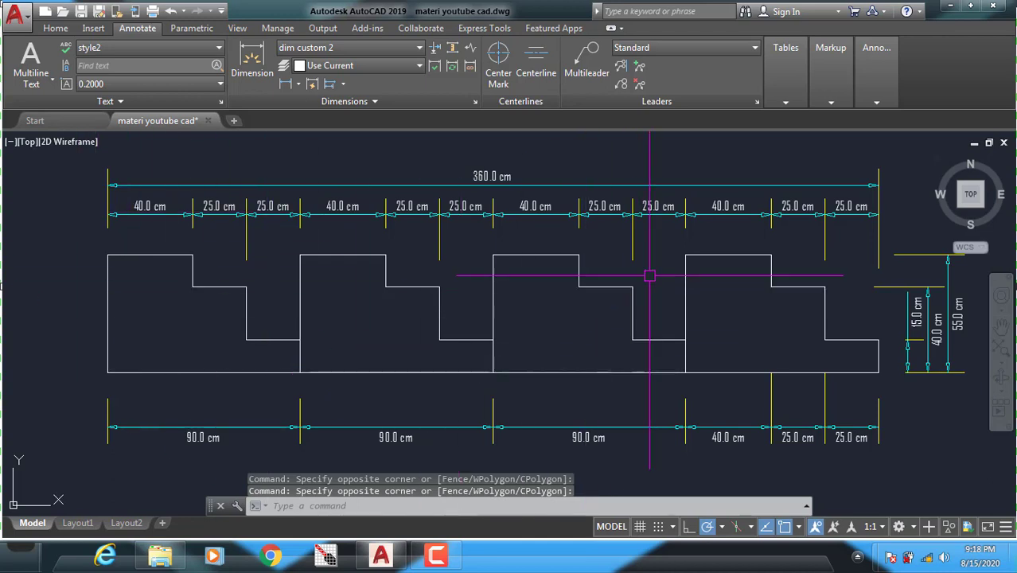
{"action": "scroll", "coordinate": [604, 283], "scroll_direction": "up", "scroll_amount": 2}
{"action": "scroll", "coordinate": [612, 287], "scroll_direction": "down", "scroll_amount": 1}
{"action": "scroll", "coordinate": [613, 285], "scroll_direction": "down", "scroll_amount": 1}
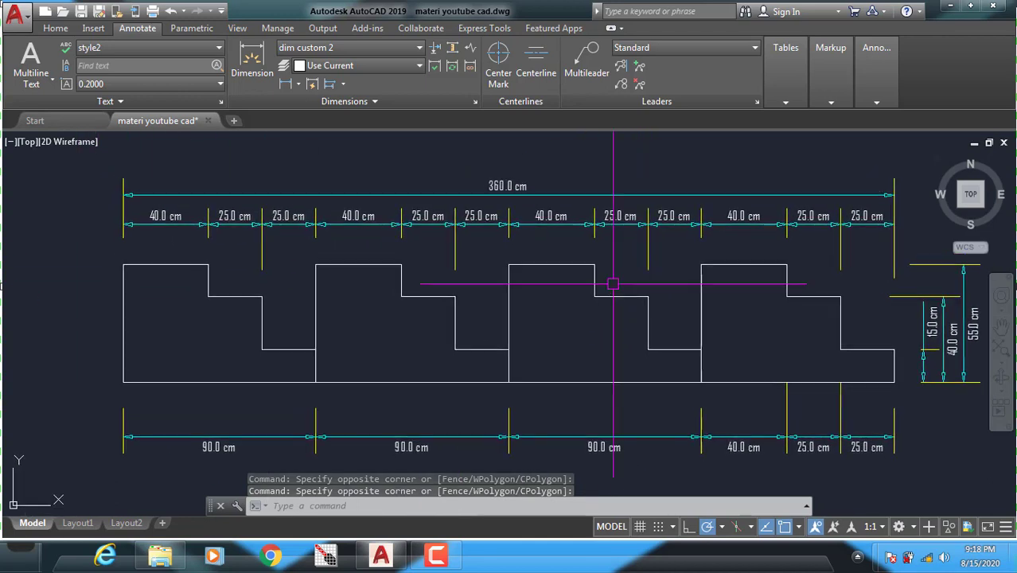